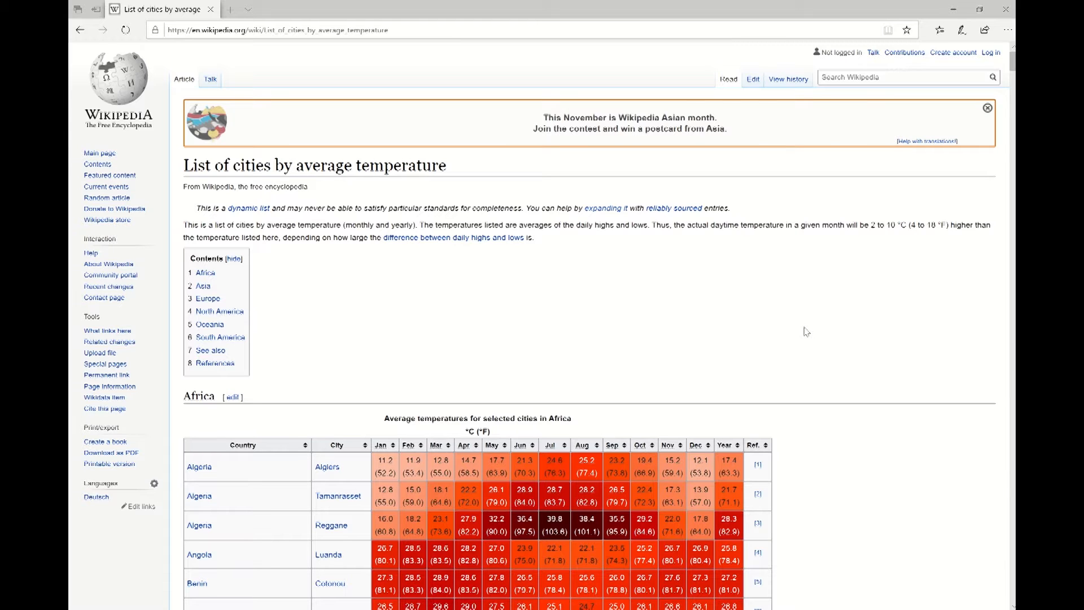
Look over the Wikipedia list of cities by average temperature and select the page's web address
scroll(806, 332, down, 2)
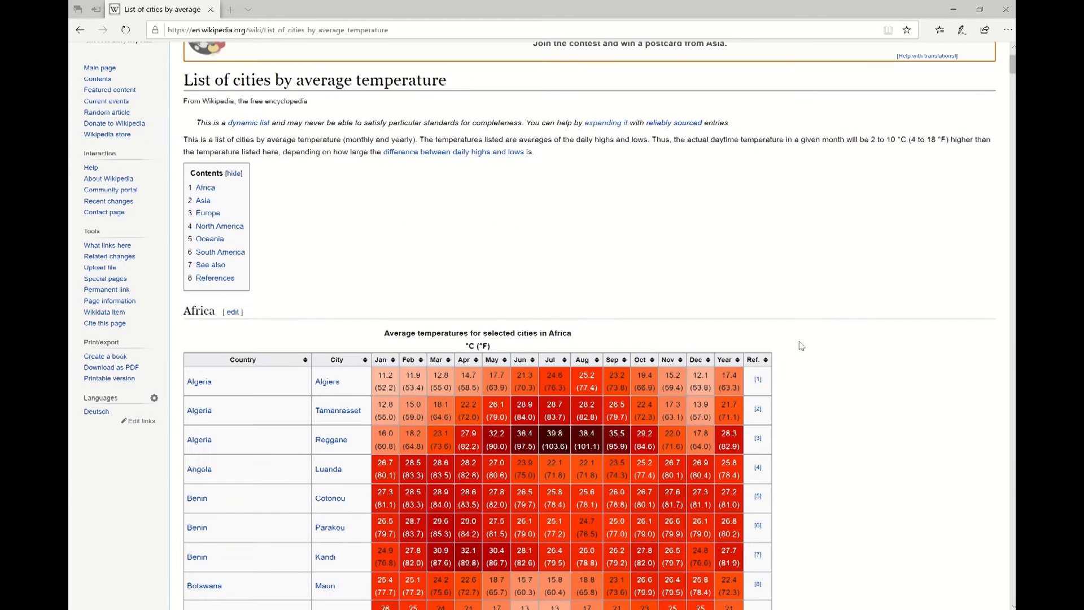
scroll(802, 367, down, 2)
scroll(804, 373, up, 3)
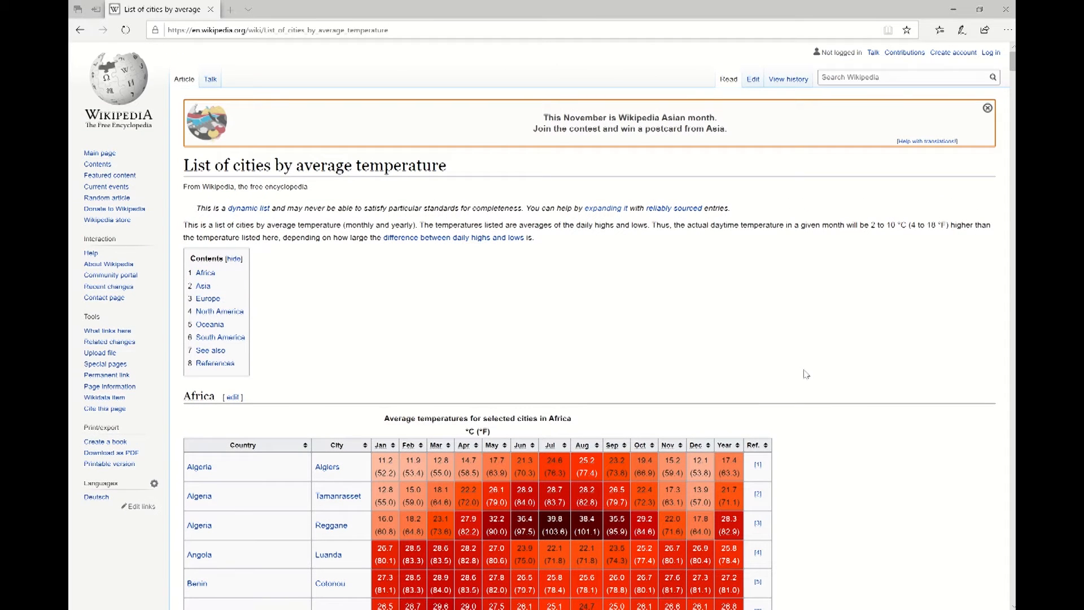
click(650, 45)
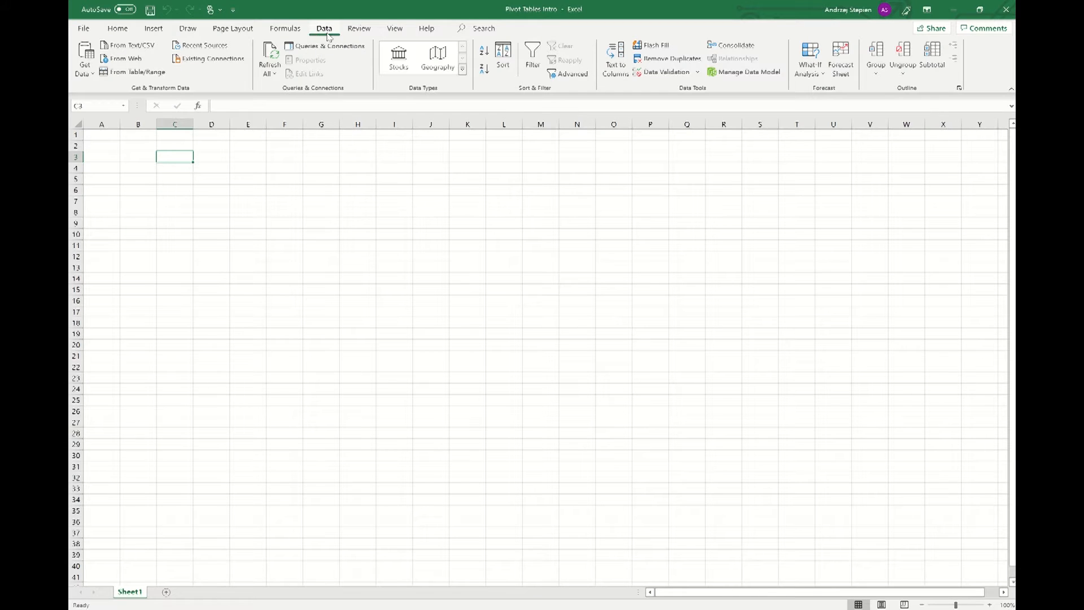
click(87, 73)
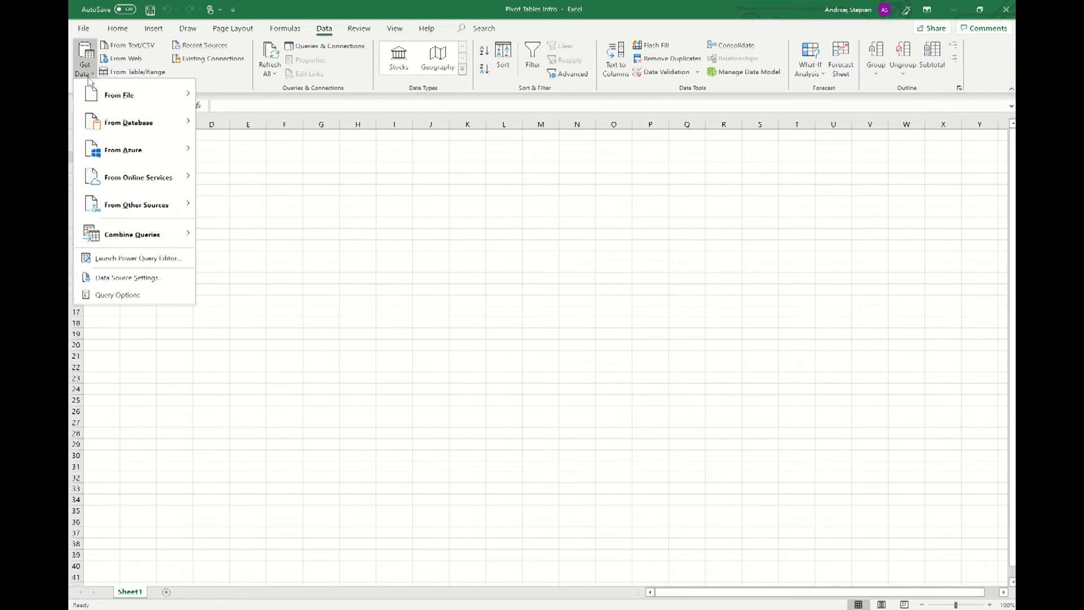
mouse_move(141, 205)
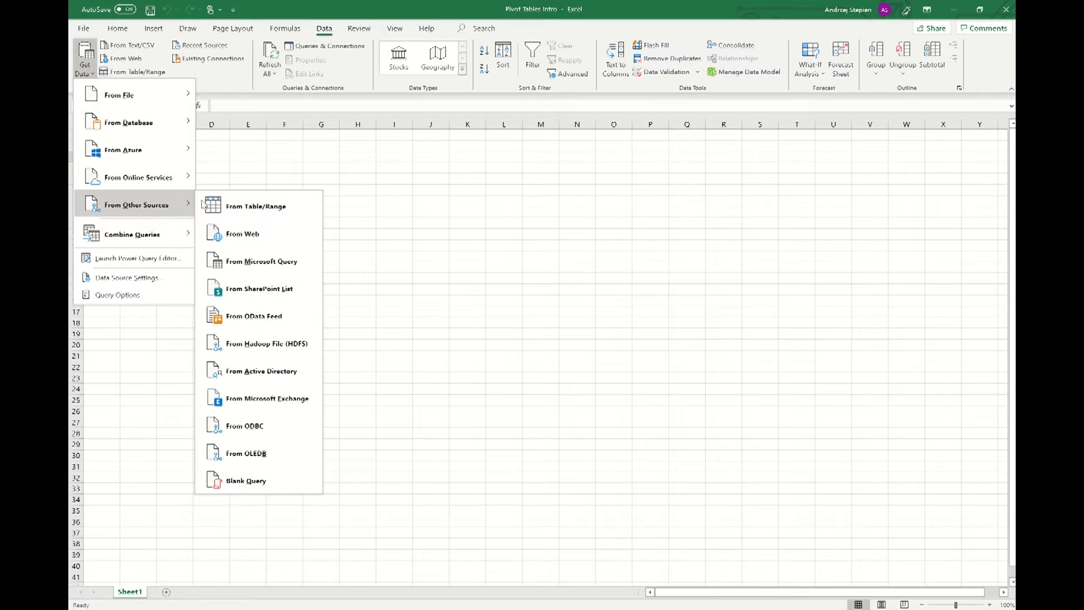
click(276, 243)
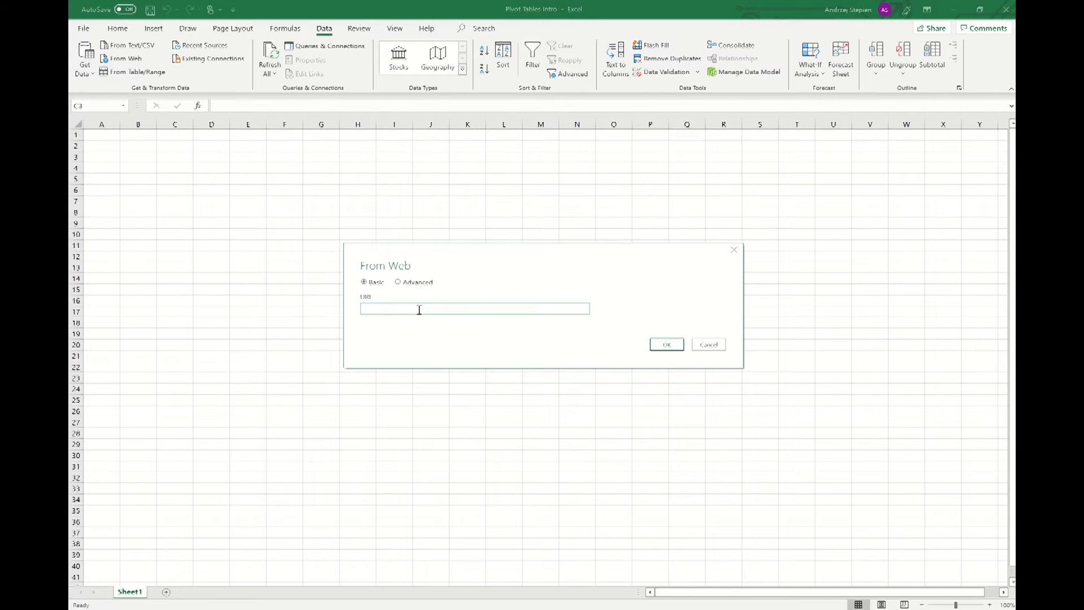
right_click(419, 312)
click(383, 357)
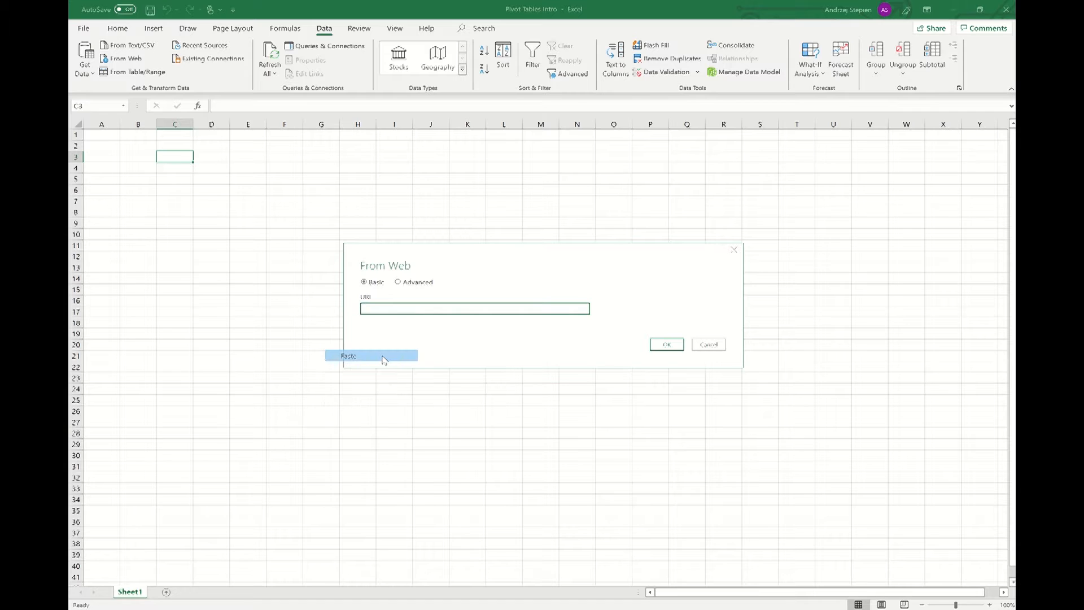
click(661, 345)
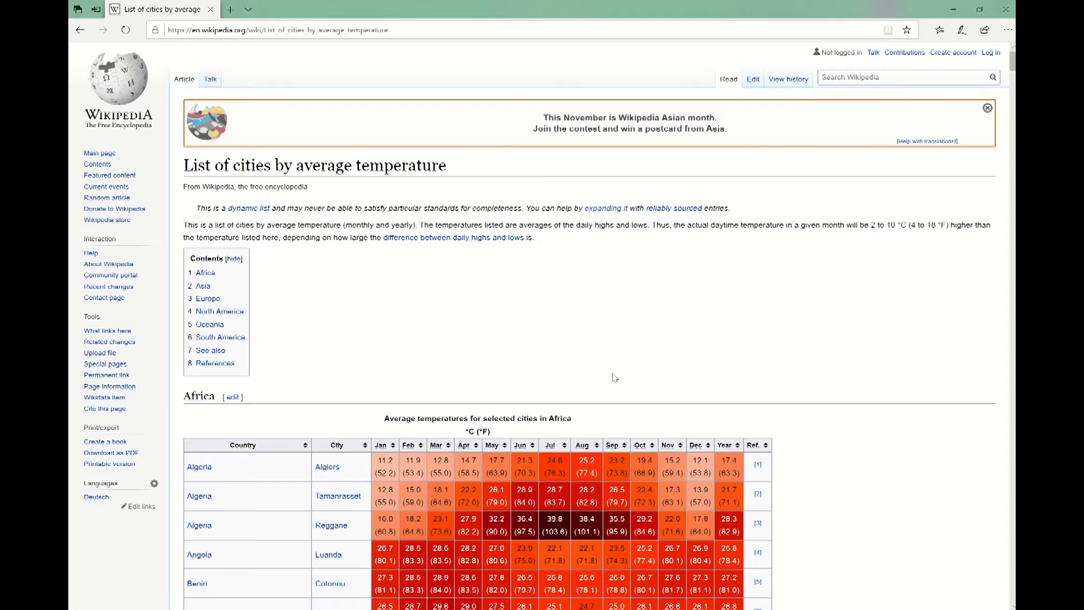
Switch to the browser and look through the continent tables of average city temperatures on the Wikipedia page
scroll(560, 359, down, 2)
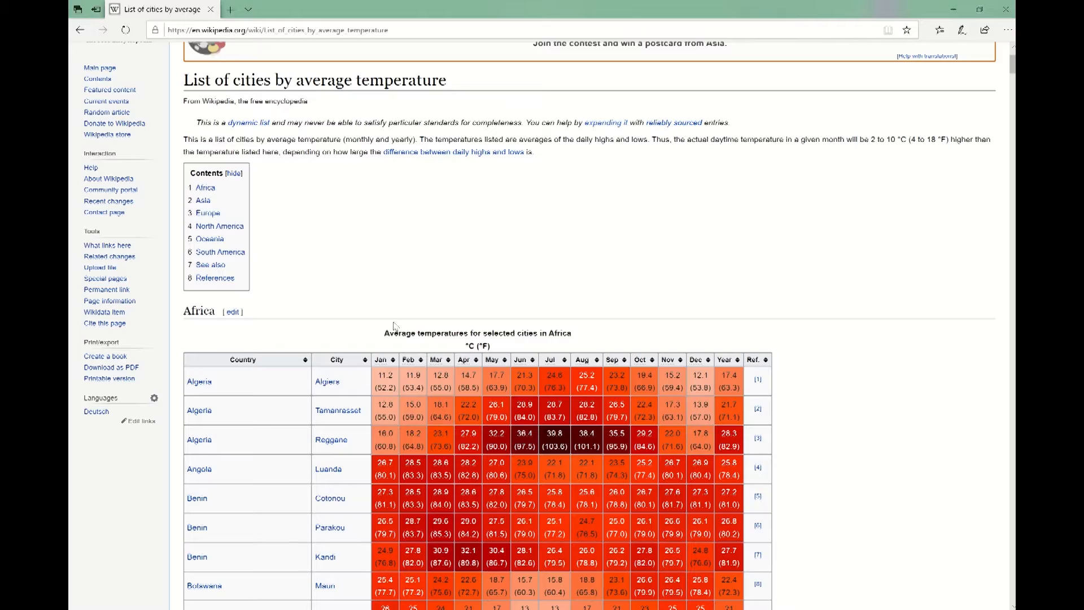
scroll(490, 319, down, 15)
scroll(484, 332, down, 20)
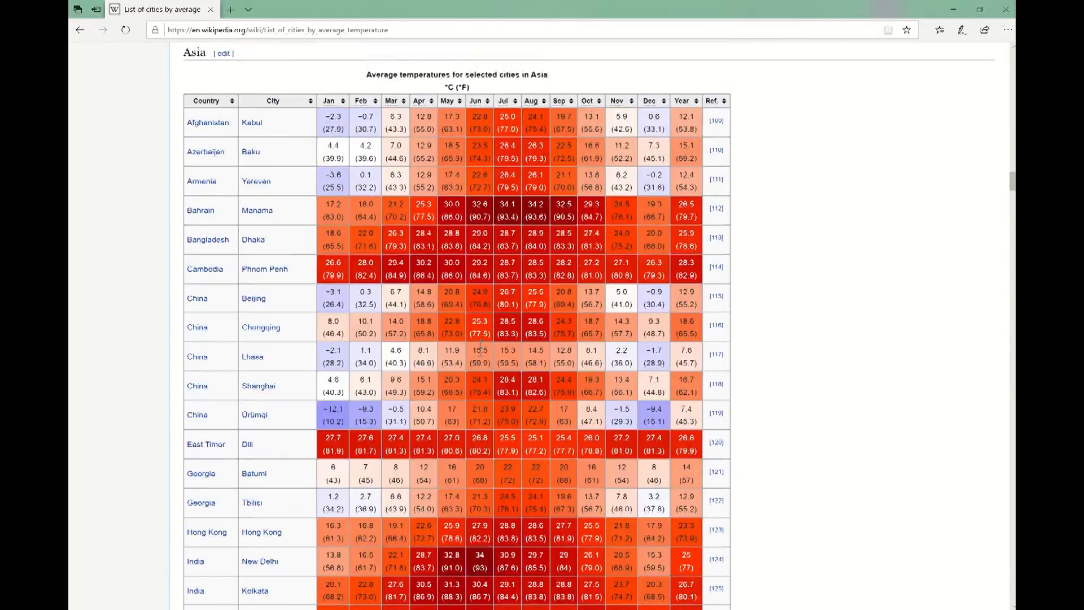
scroll(292, 328, up, 4)
scroll(344, 333, down, 20)
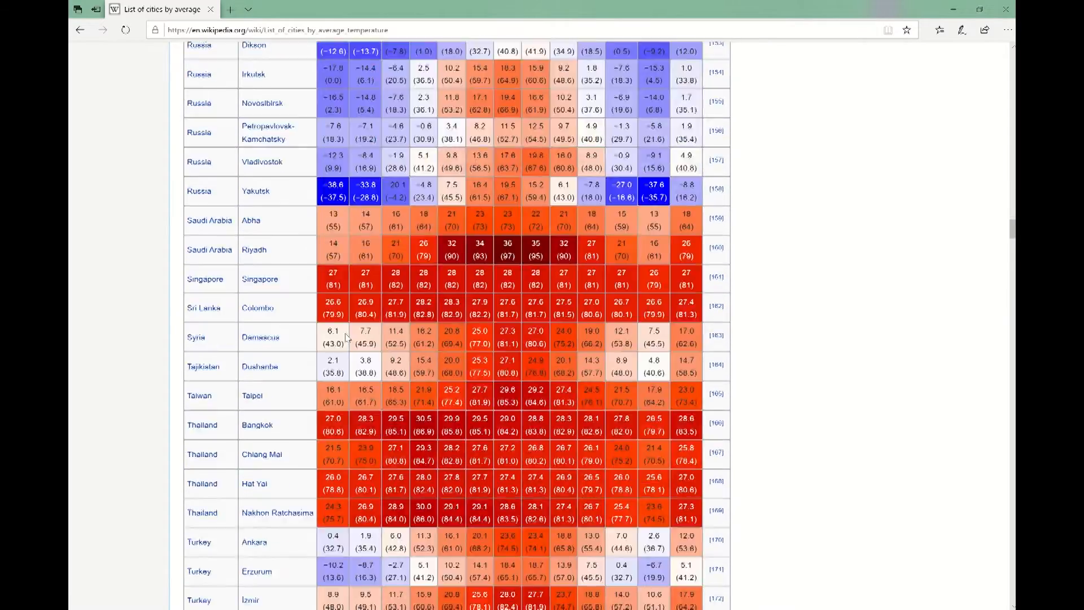
scroll(346, 337, down, 10)
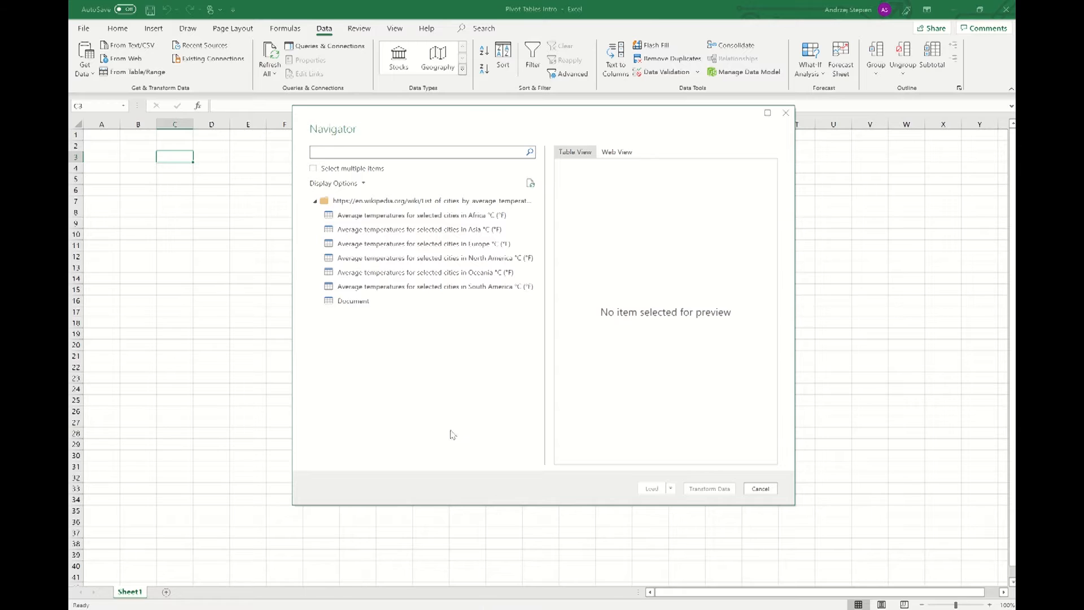
Enable multiple selection, pick the Europe and North America temperature tables, and open them for transformation in Power Query
click(505, 243)
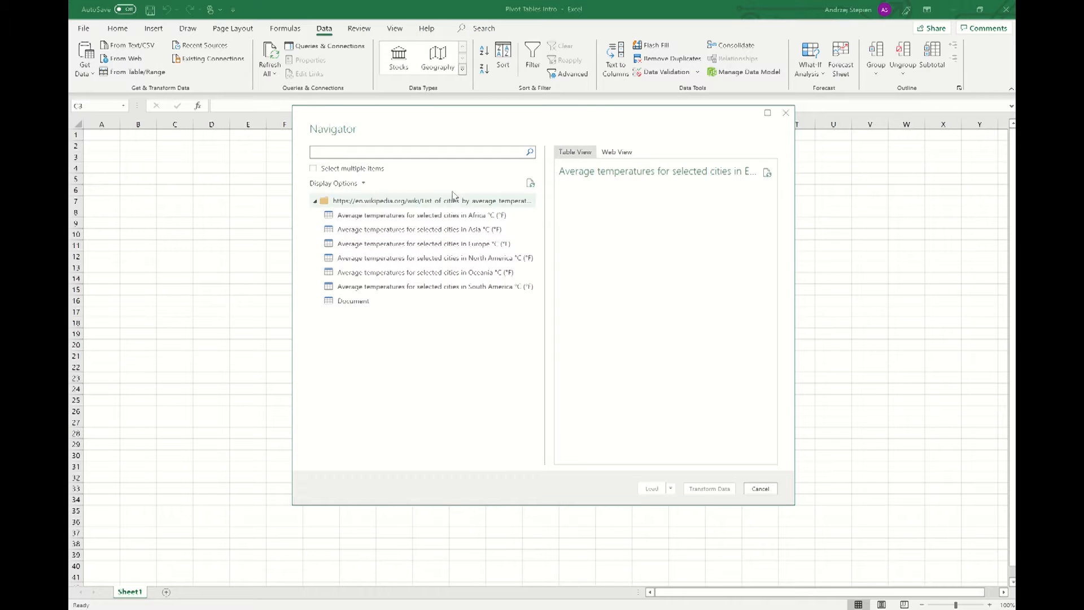
click(313, 169)
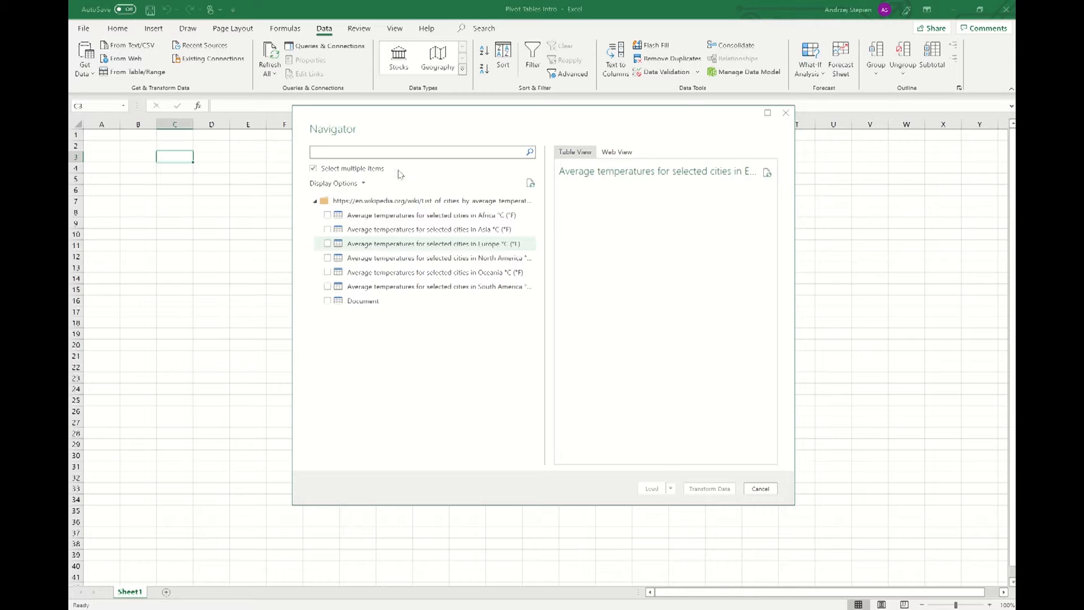
click(327, 243)
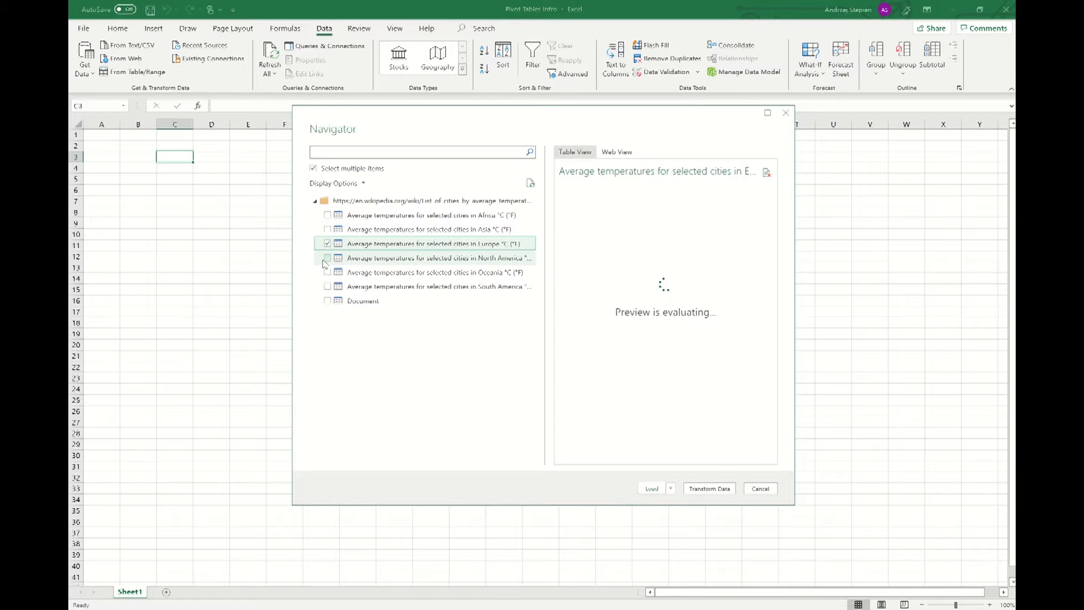
click(327, 257)
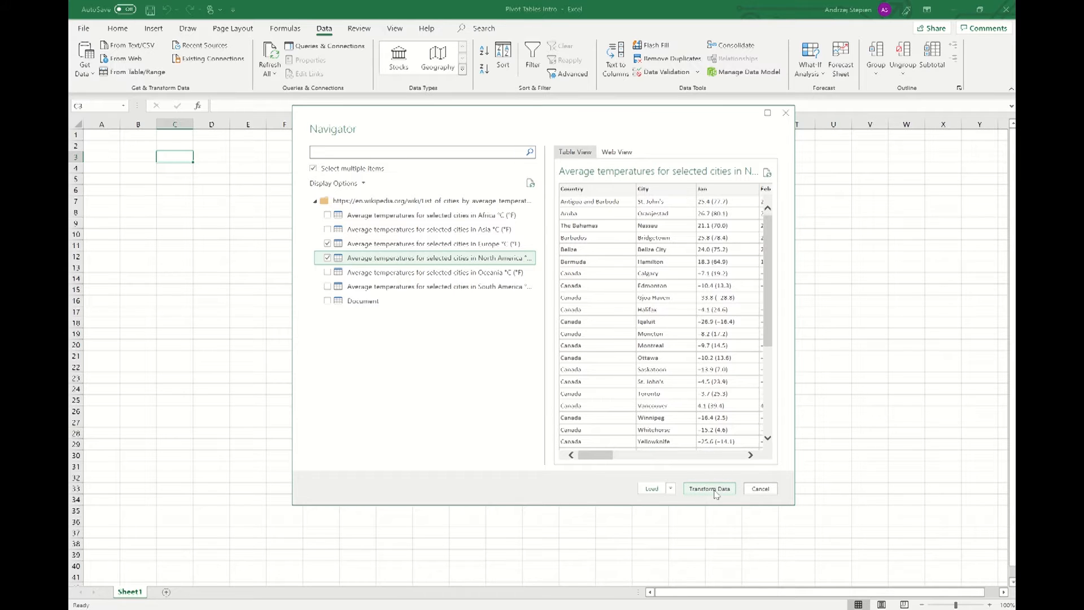
click(715, 489)
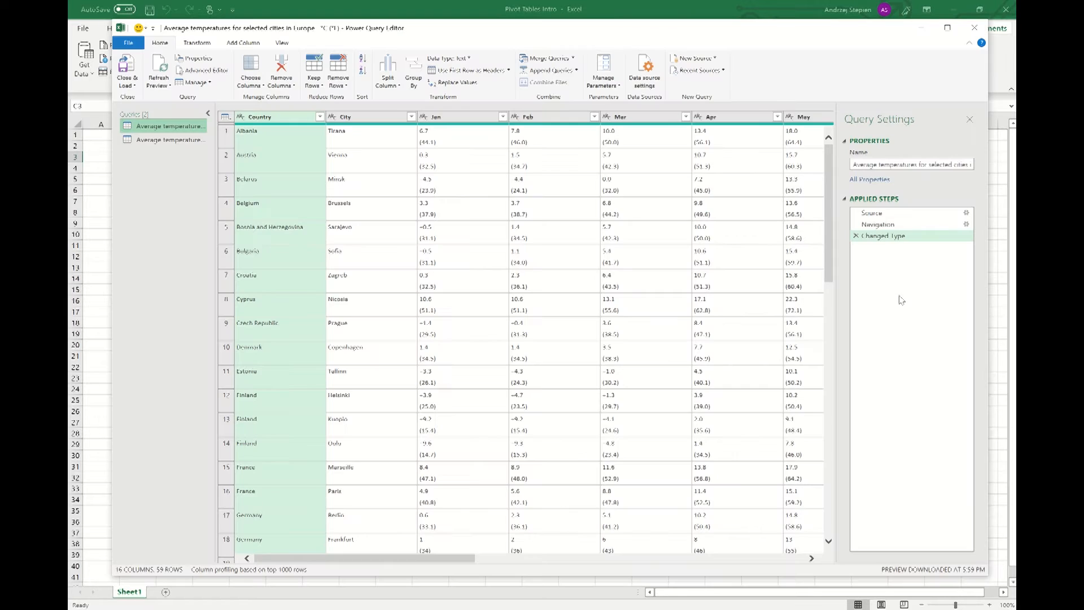
Maximize the Power Query Editor and preview the North America query, returning to the Europe query
click(948, 29)
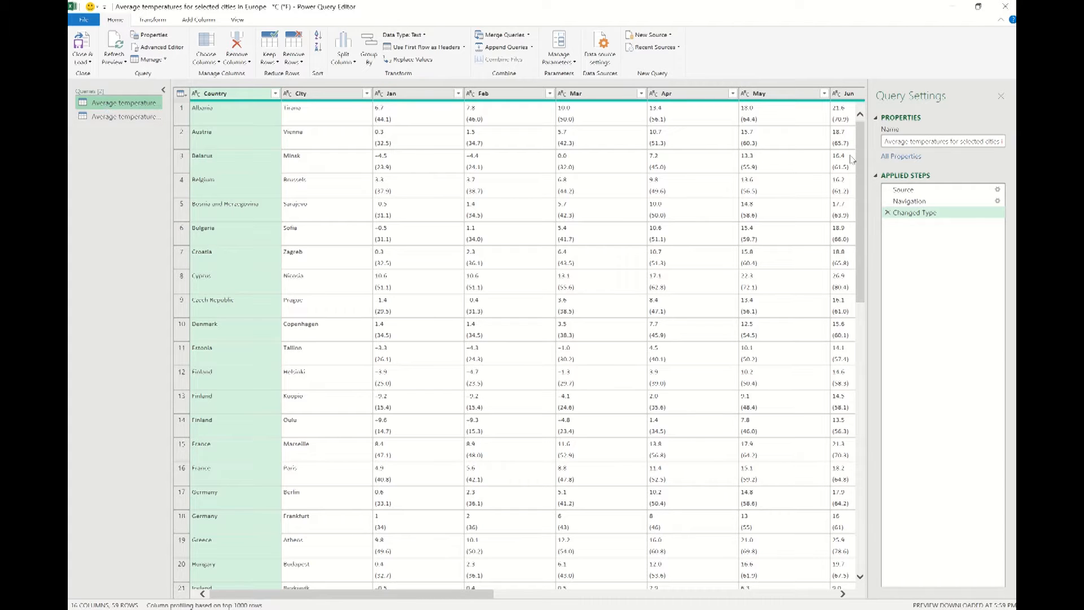
click(143, 119)
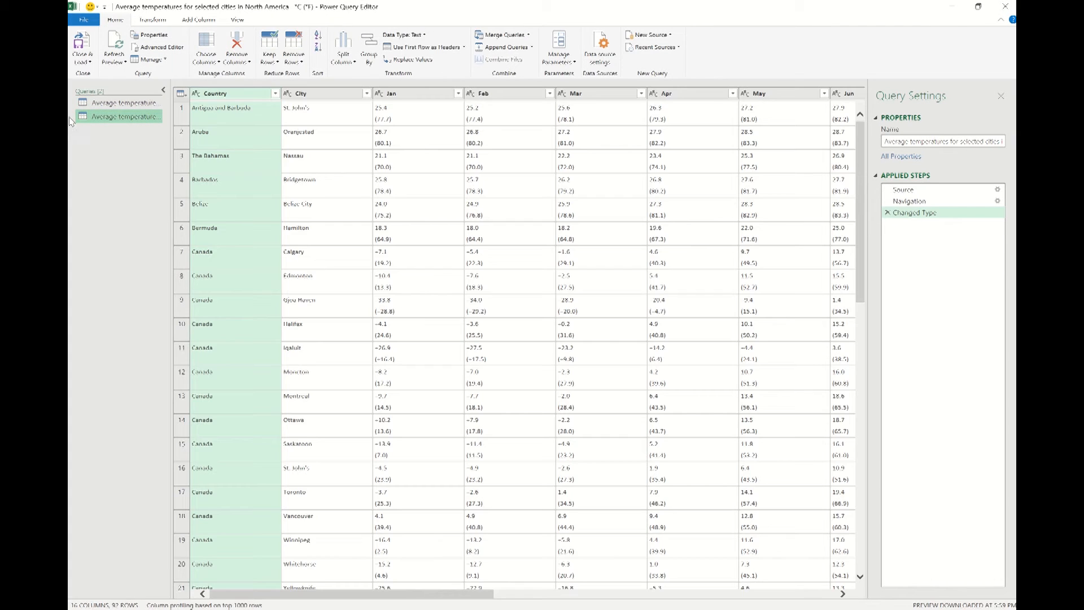
click(130, 103)
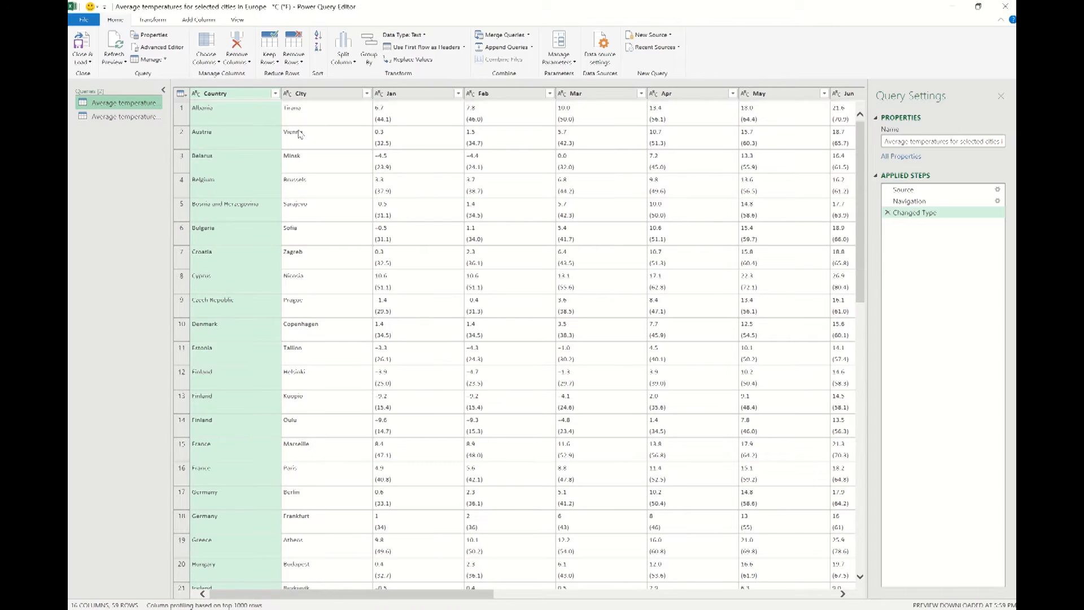
Rename the query for selected cities in Europe as Europe
drag(963, 141, 985, 149)
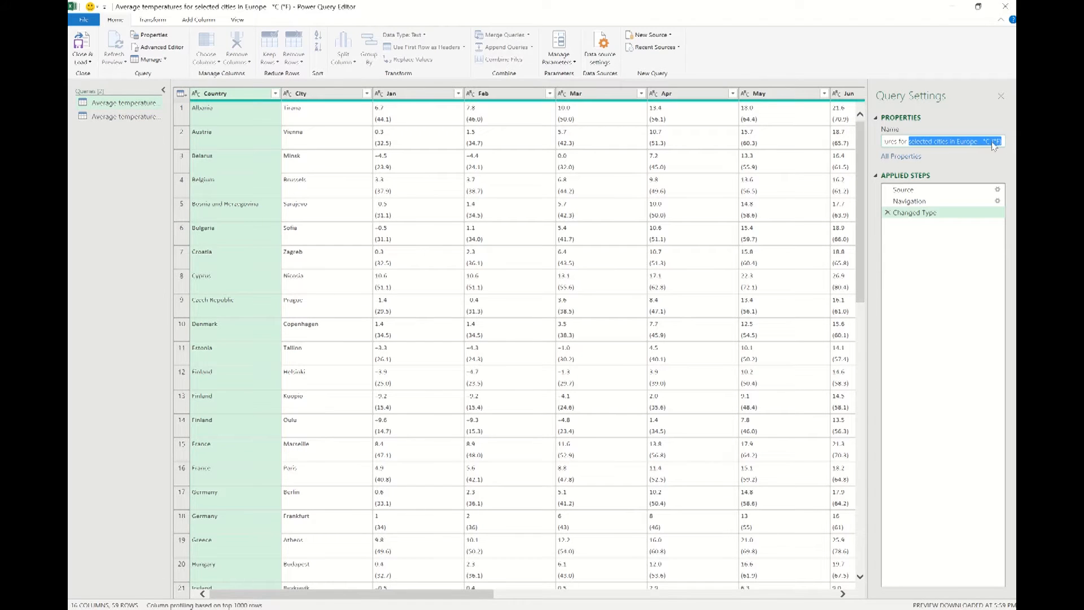
click(1002, 142)
click(546, 2)
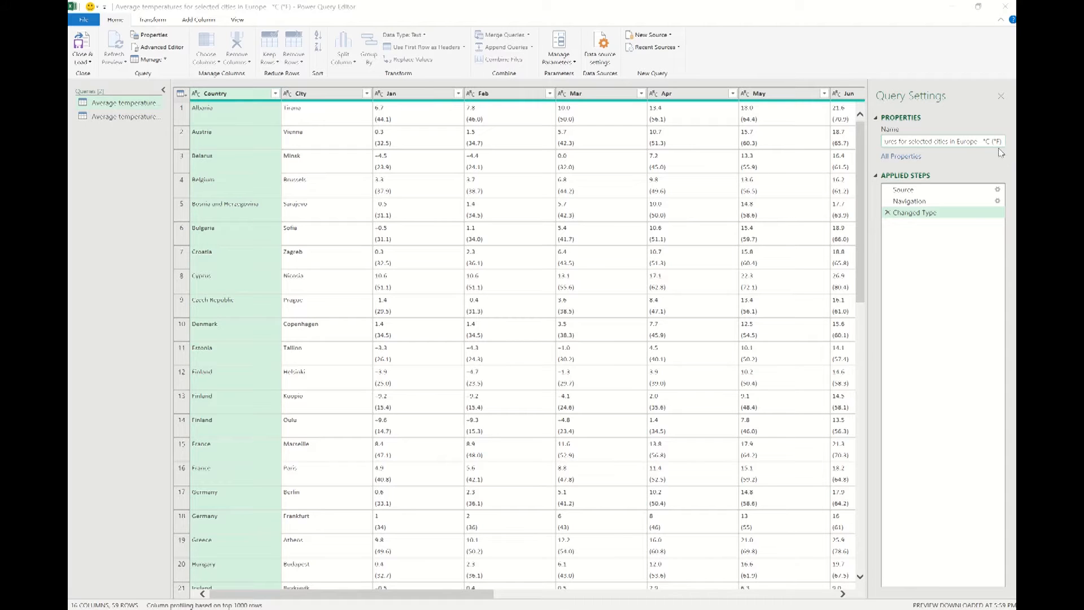
click(1003, 141)
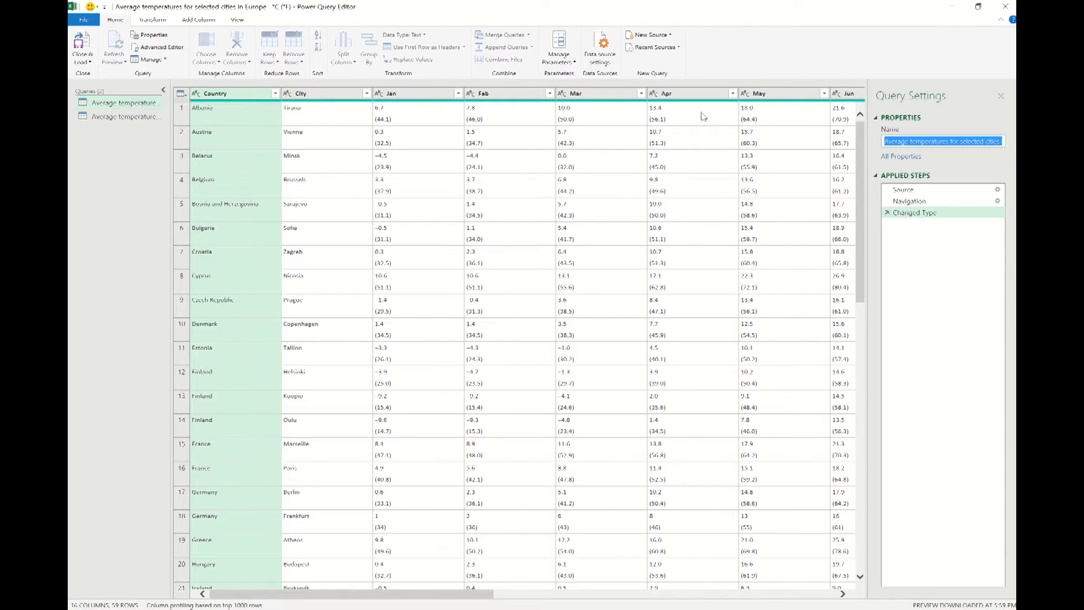
text(Europe)
key(Return)
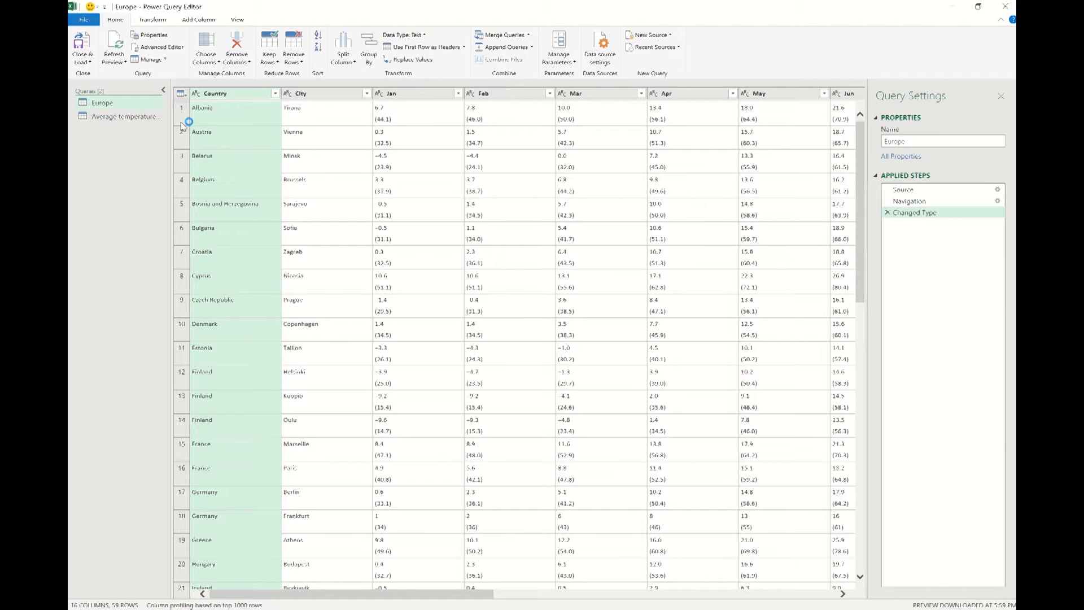
Rename the query for selected cities in North America as N America
click(124, 116)
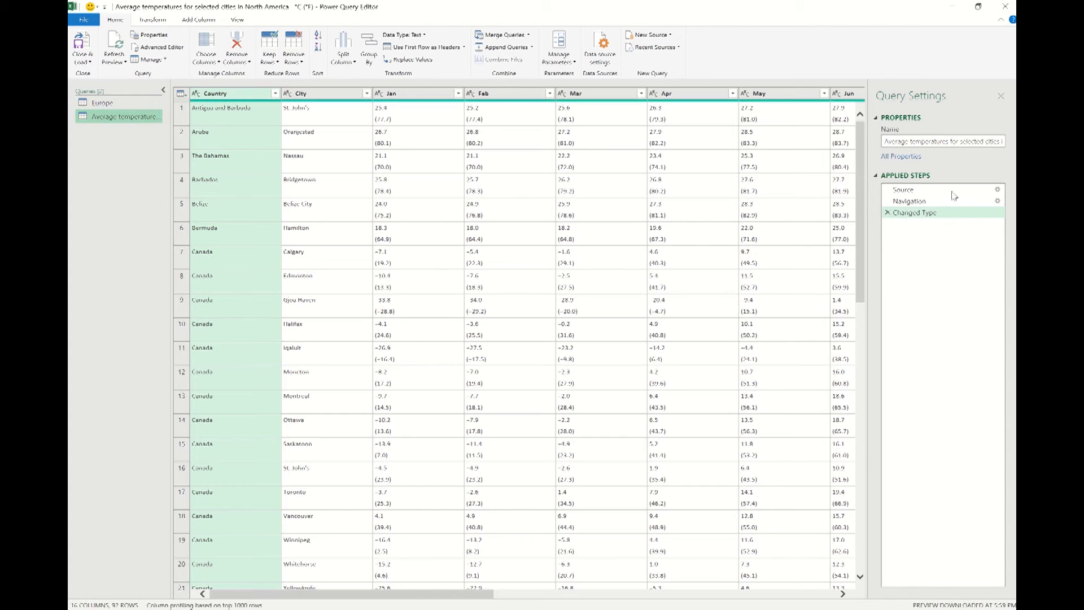
click(885, 145)
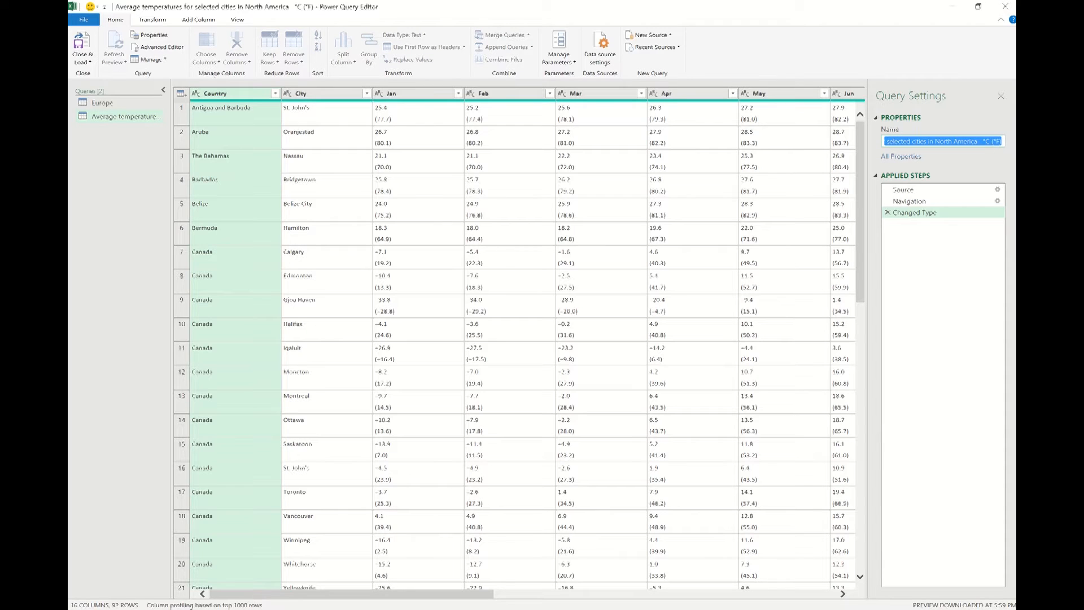
text(Americ)
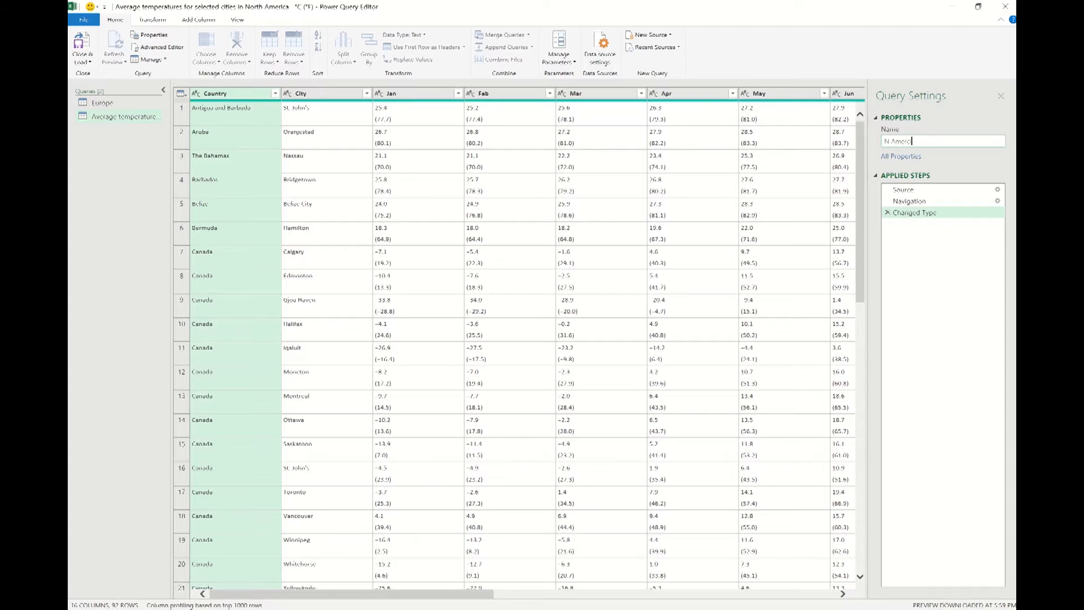
text(America)
key(Return)
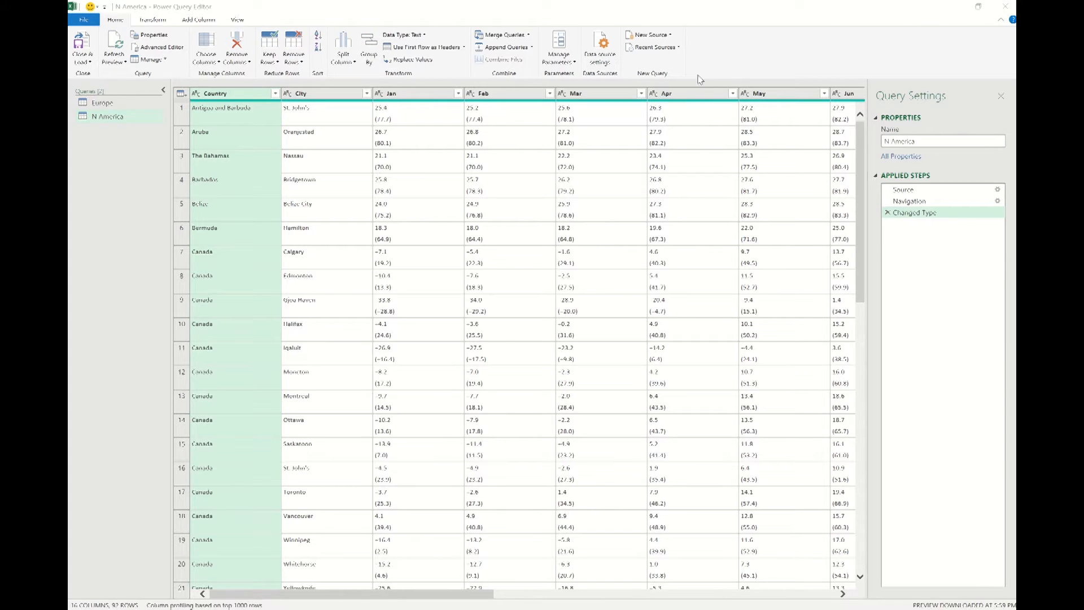
Remove the monthly columns Jan through Dec and the Ref. column from the N America query
click(418, 96)
mouse_move(469, 597)
mouse_down()
mouse_move(507, 597)
mouse_move(469, 597)
mouse_up()
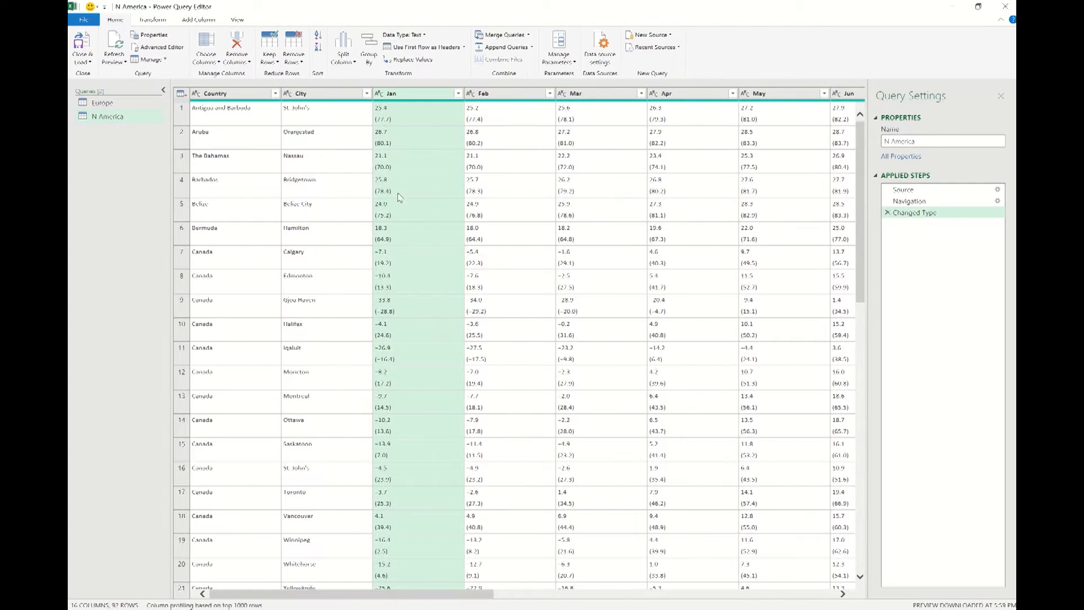
drag(465, 596, 765, 600)
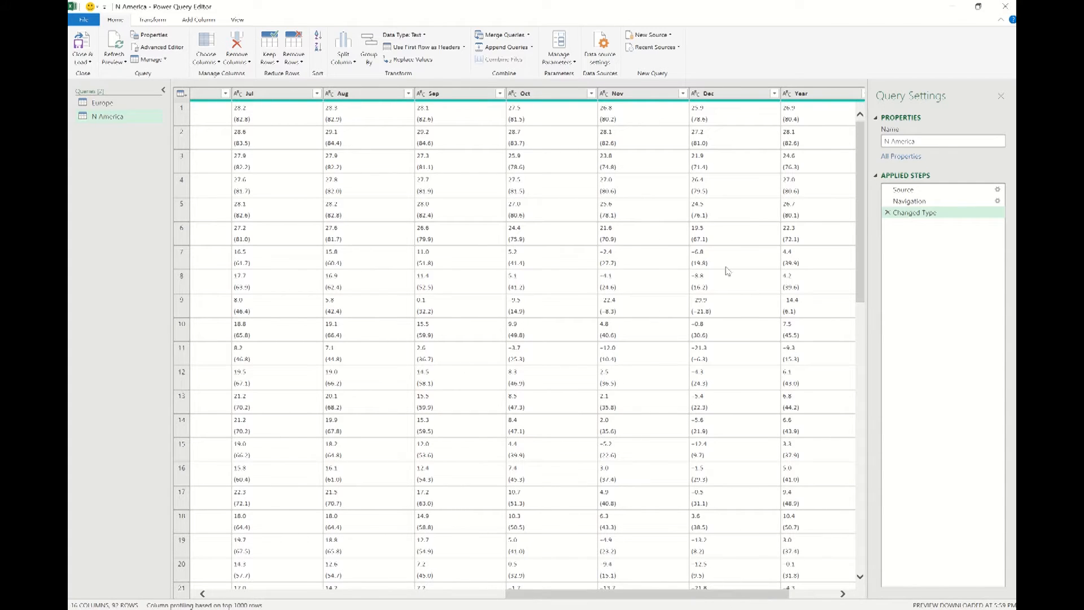
shift+click(727, 97)
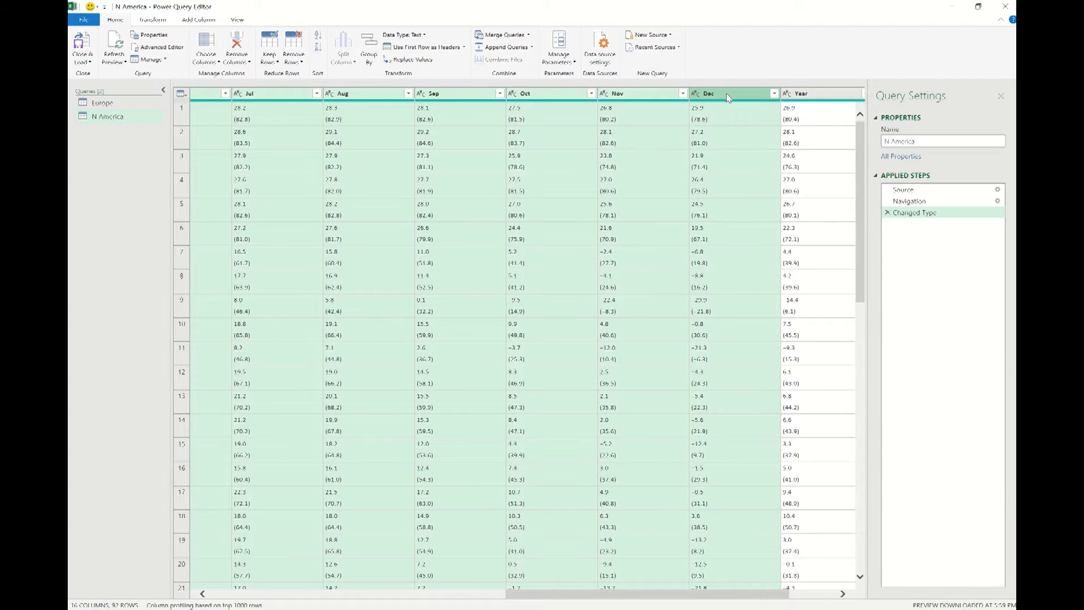
right_click(727, 94)
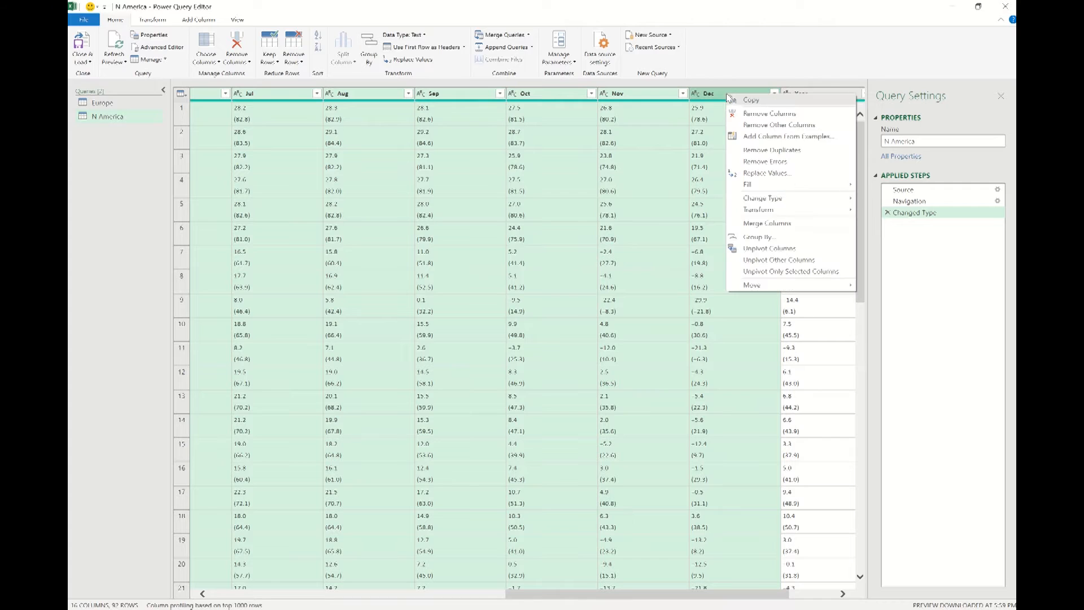
click(765, 115)
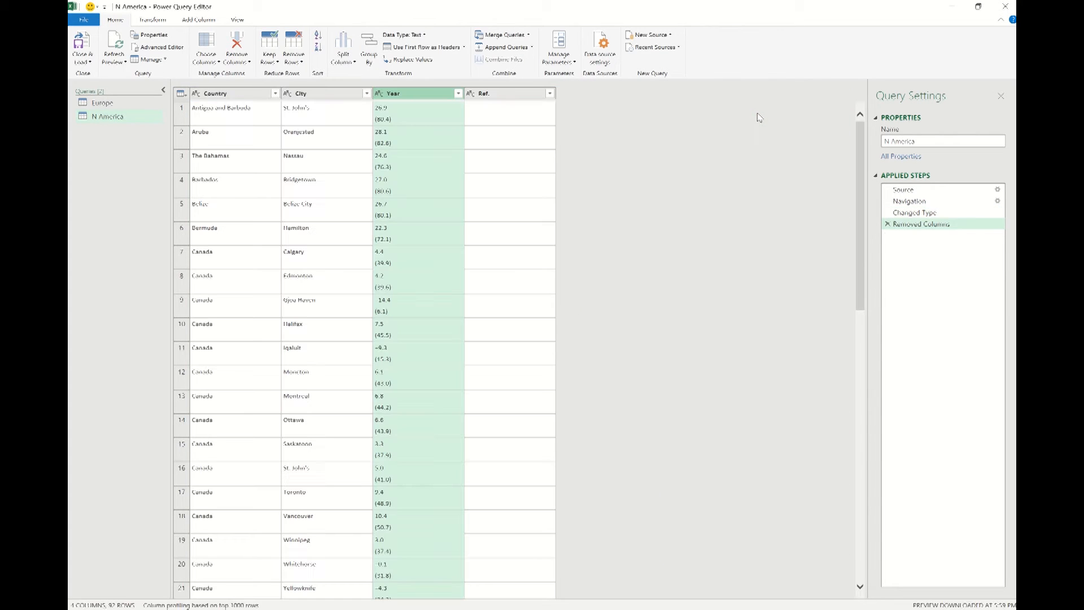
right_click(518, 95)
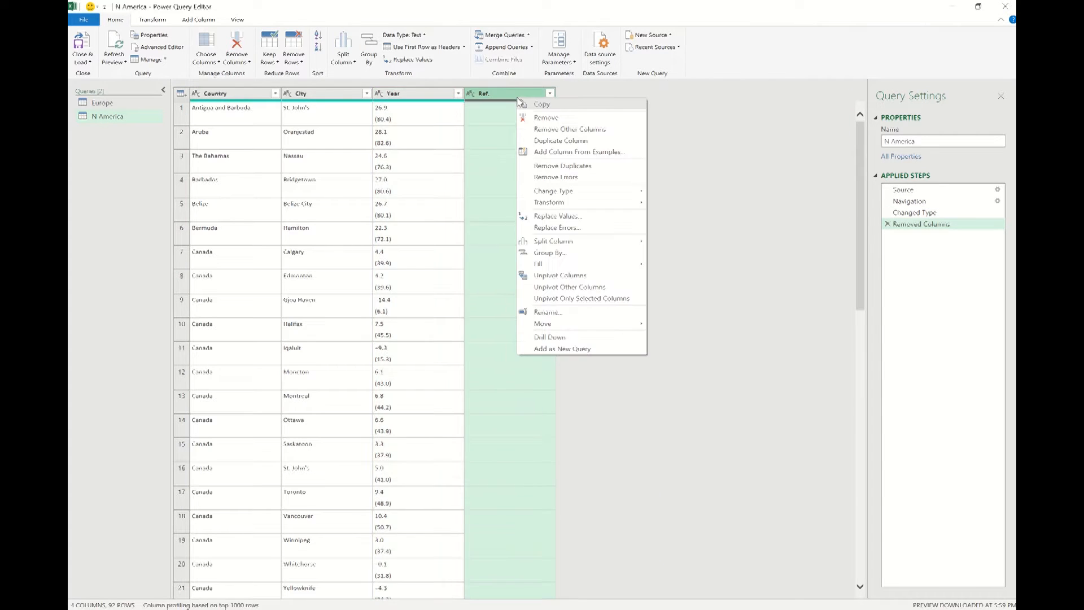
click(558, 118)
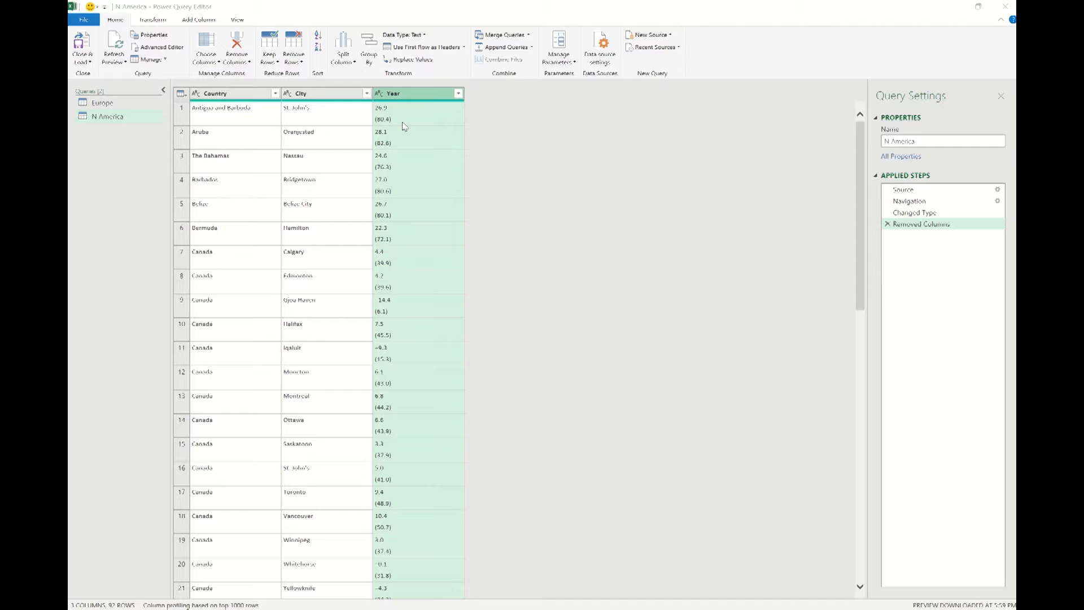
Split the N America query's Year column at the right-most "(" delimiter and remove the resulting Year.2 column
click(348, 62)
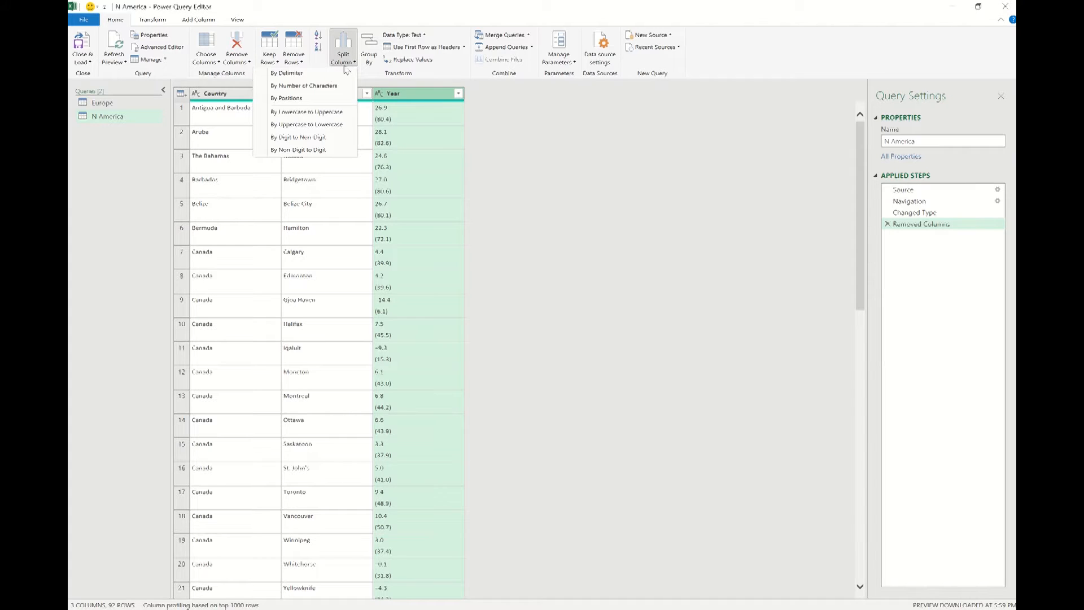
click(323, 75)
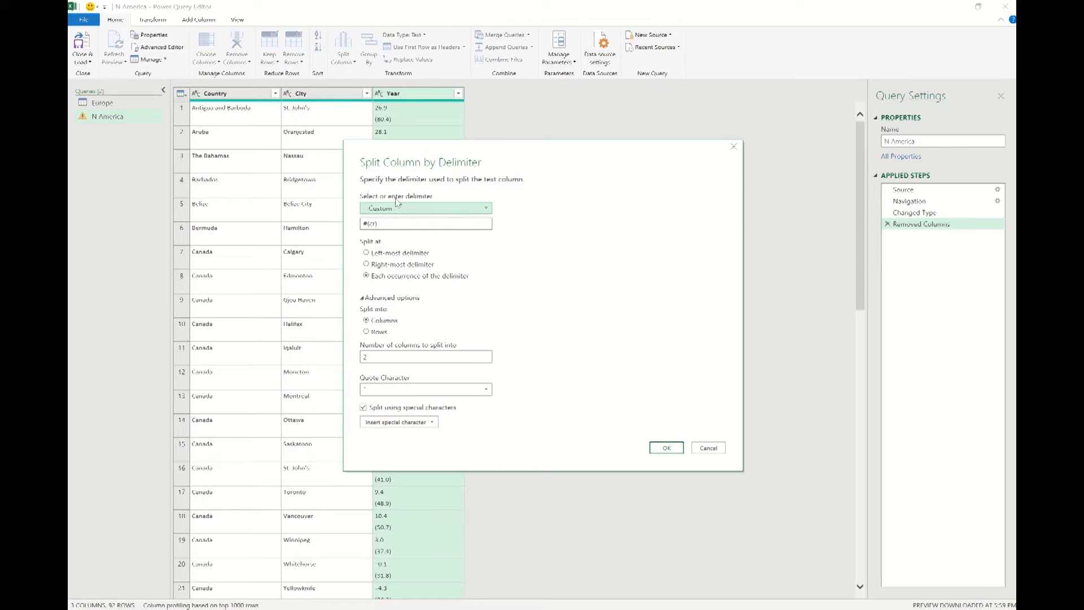
drag(377, 223, 342, 223)
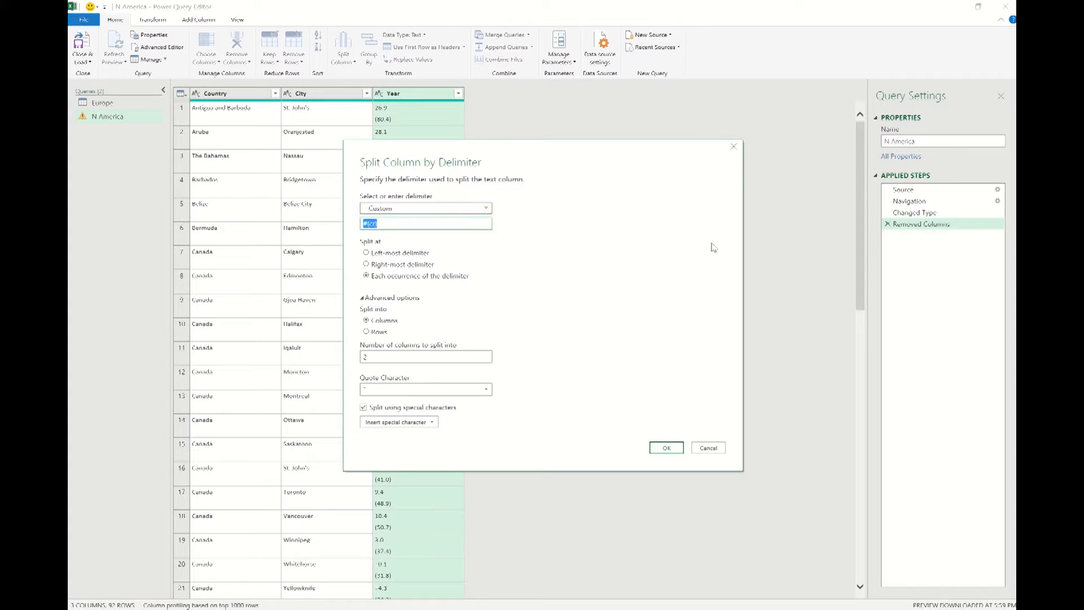
text(()
click(367, 264)
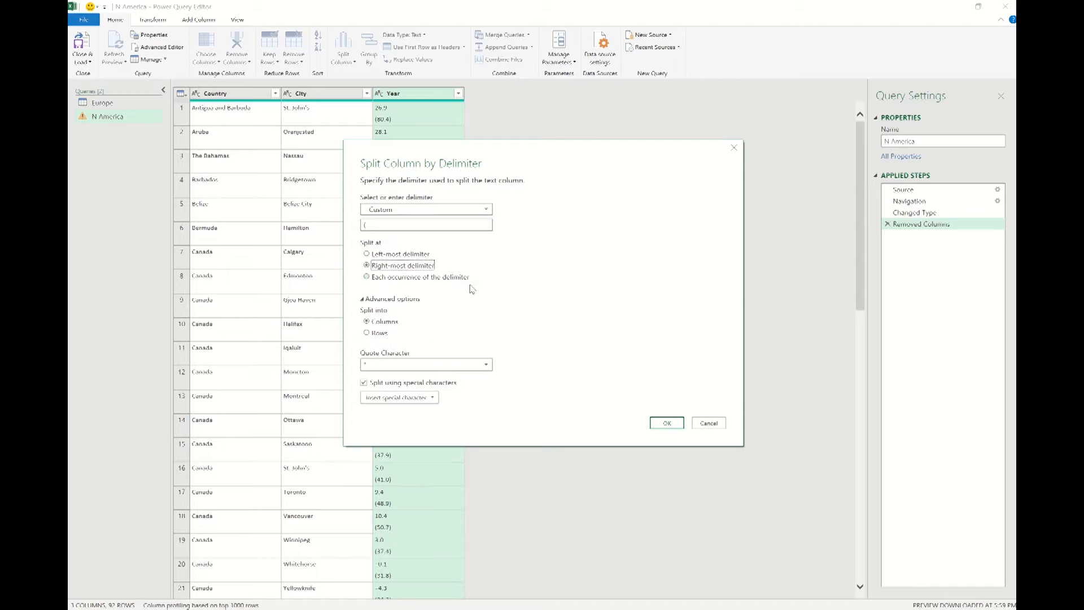
click(670, 425)
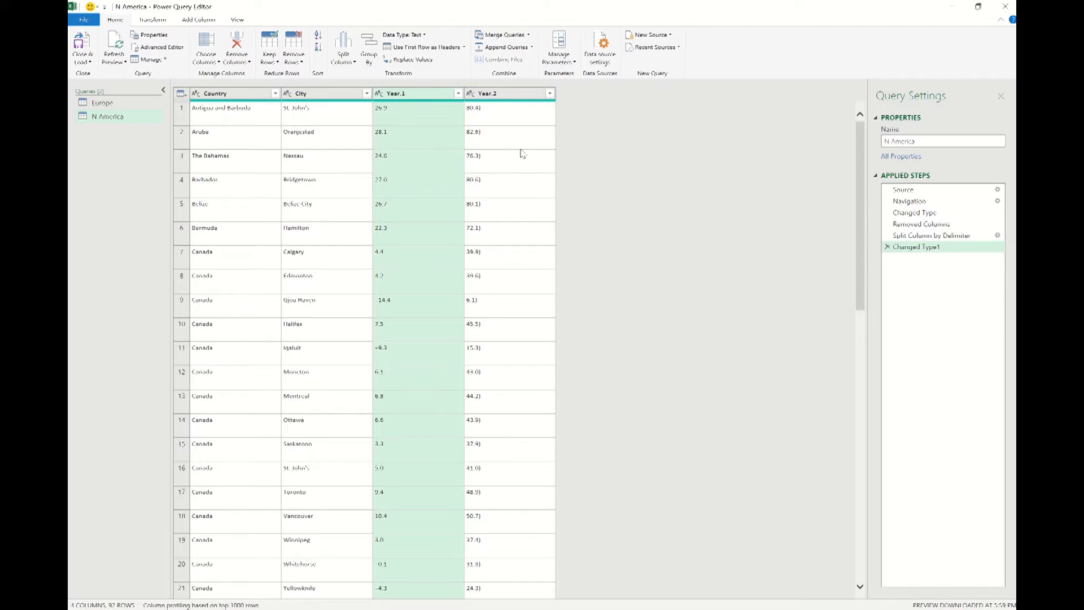
right_click(514, 99)
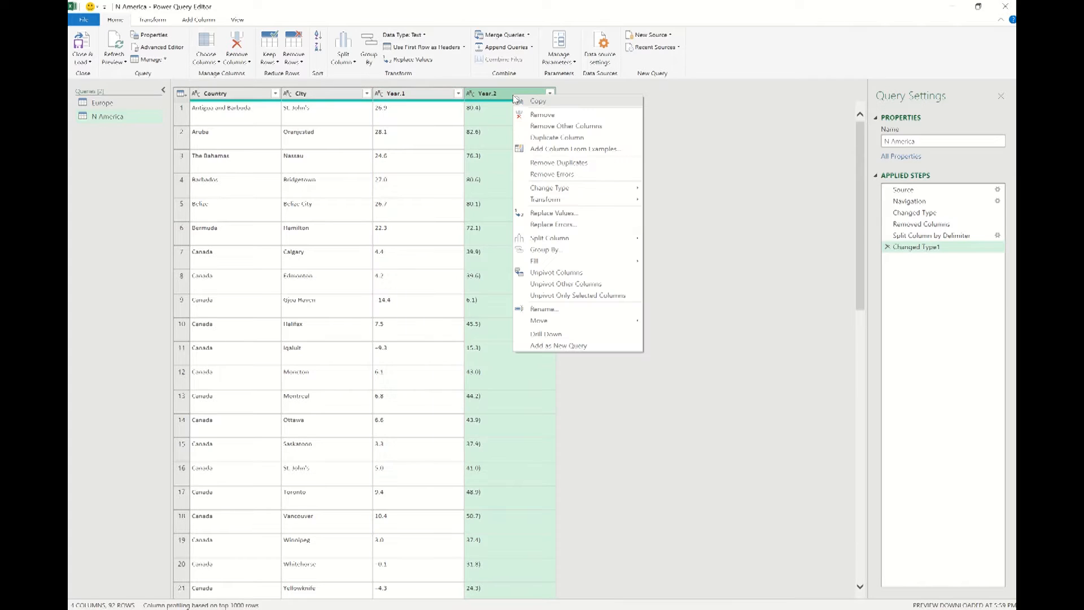
key(Escape)
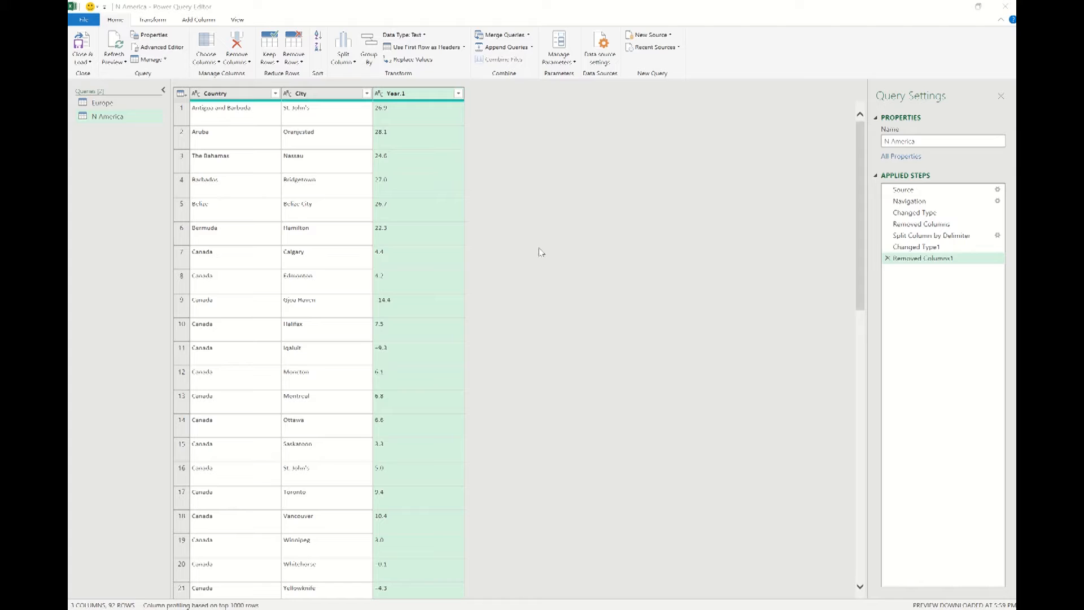
Add a custom column named Continent to the N America query with the formula "N America"
click(202, 20)
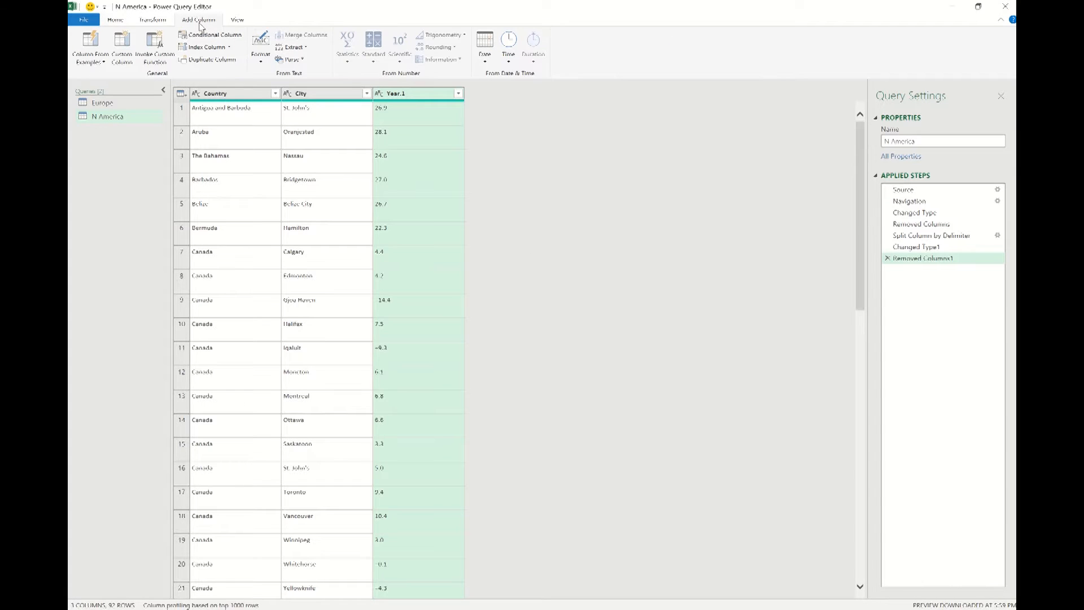
click(121, 50)
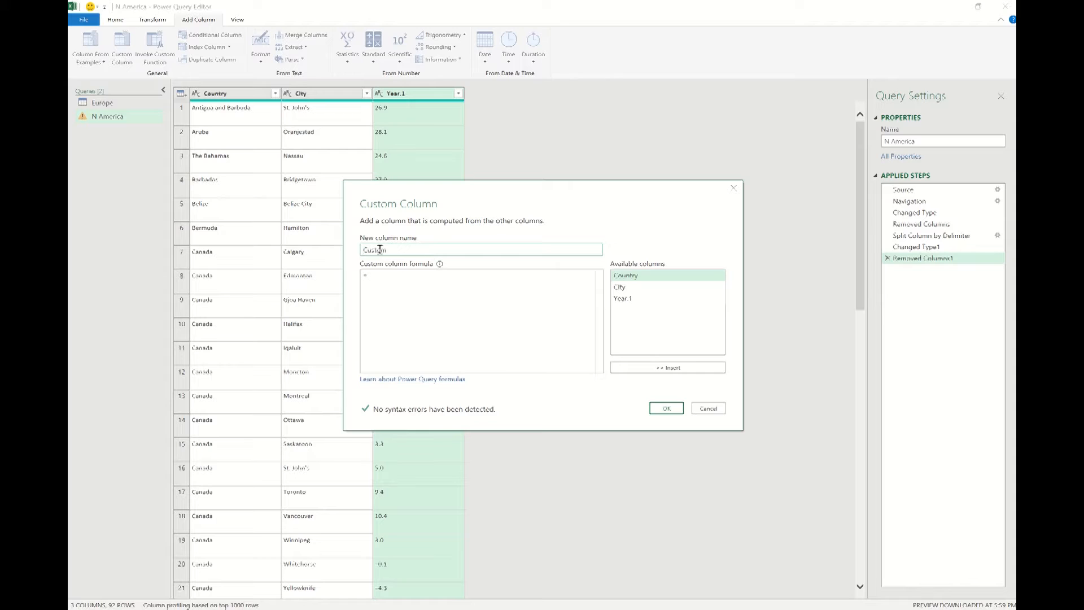
text(Continent)
click(502, 272)
text("N America)
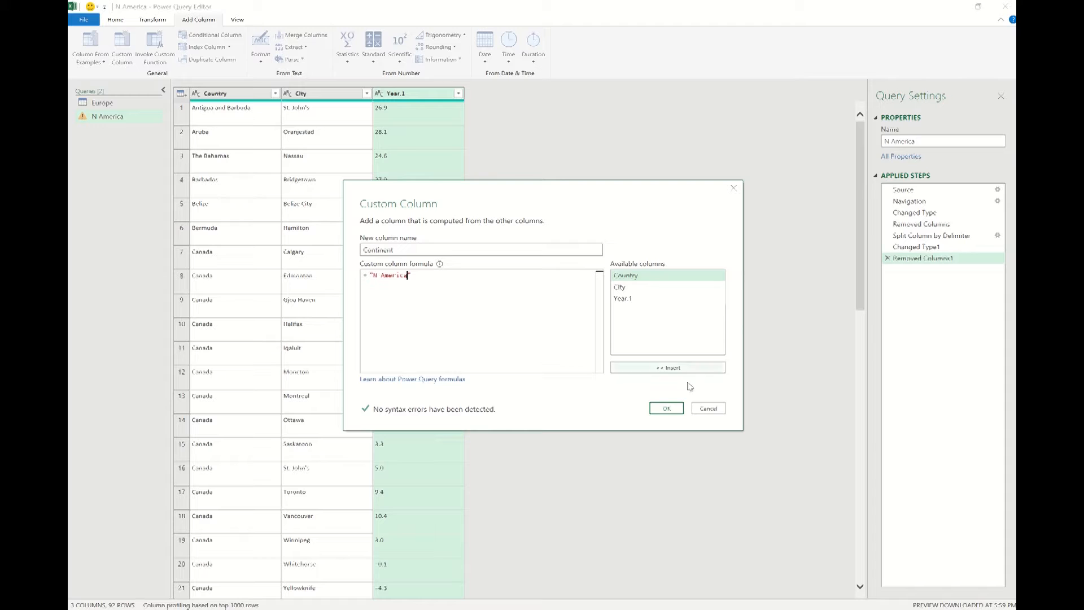
click(666, 407)
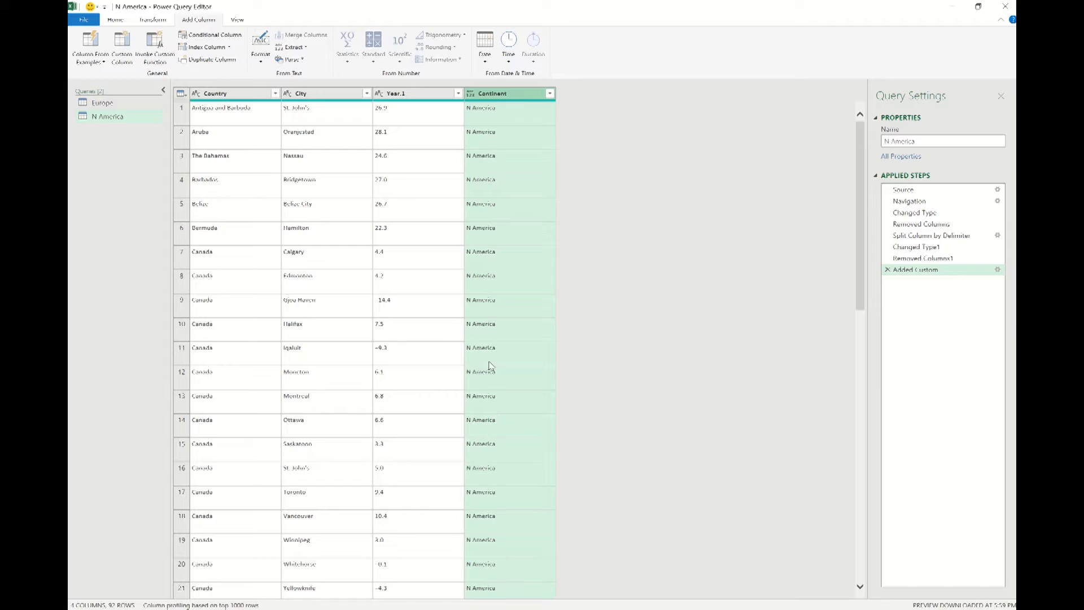
Rename the Year.1 column of the N America query as Year
double_click(411, 94)
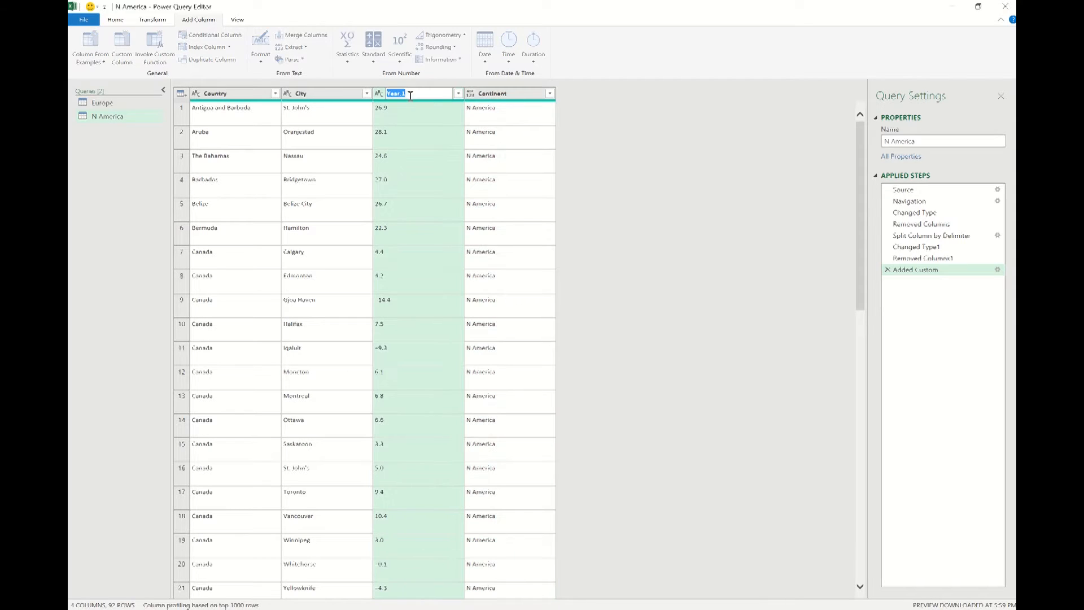
text(Year)
key(Return)
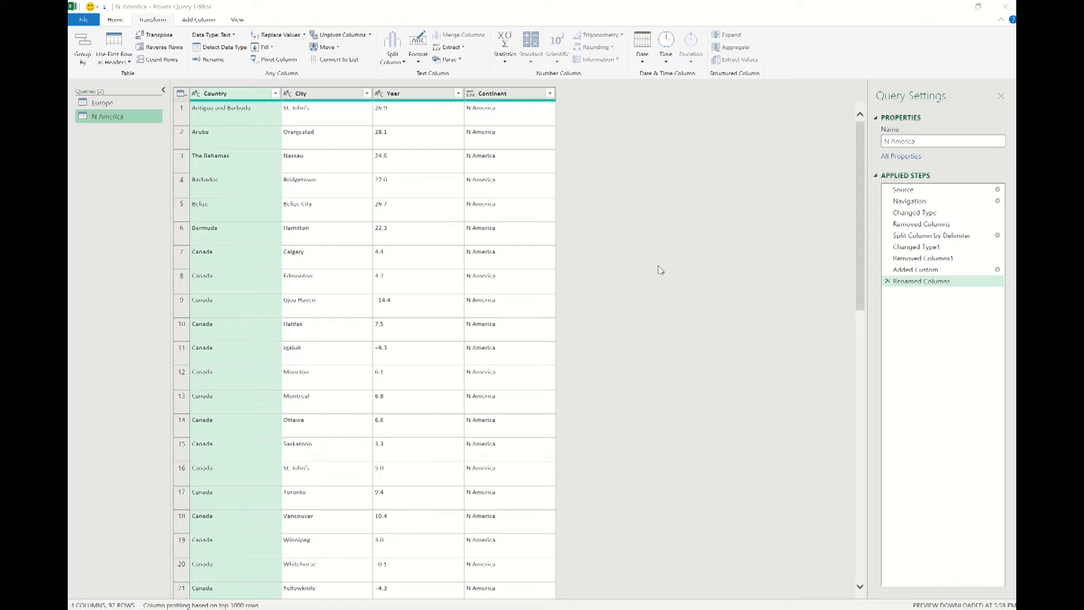
Remove the monthly columns Jan through Dec and the Ref. column from the Europe query
click(123, 102)
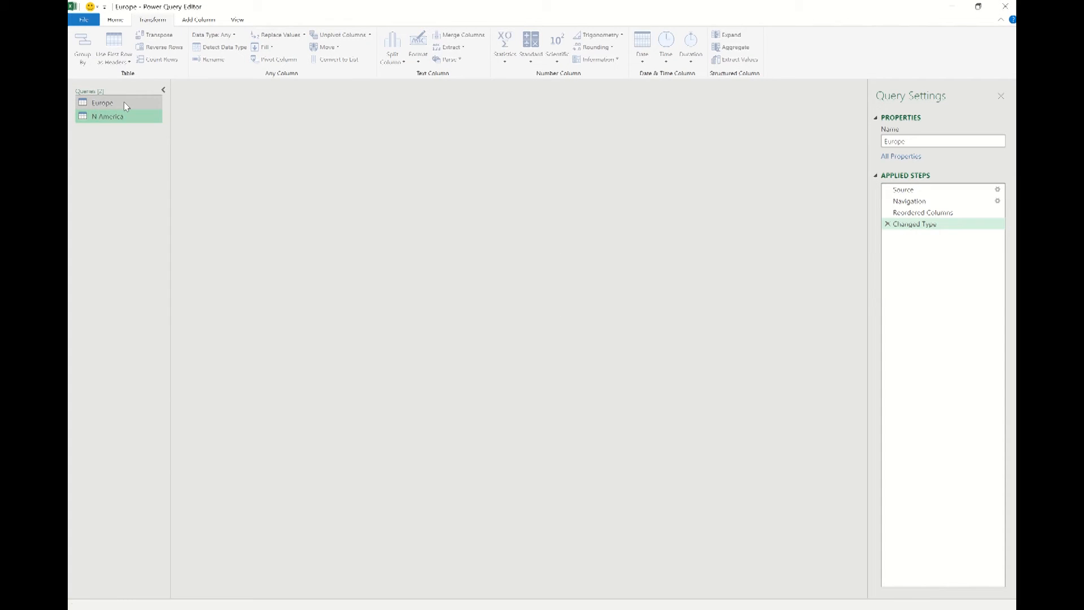
click(409, 95)
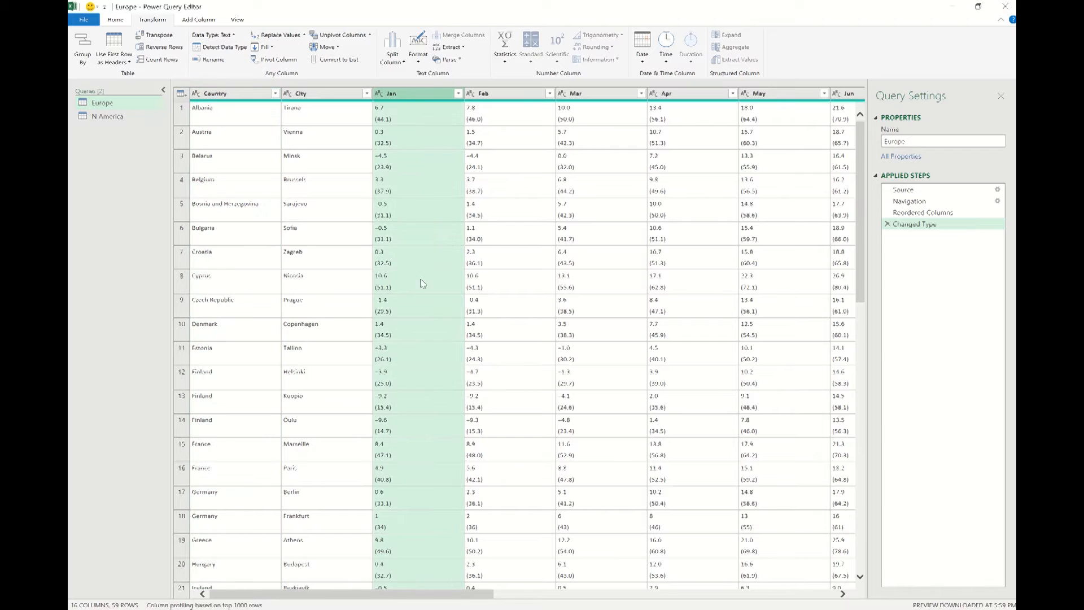
drag(472, 598, 849, 598)
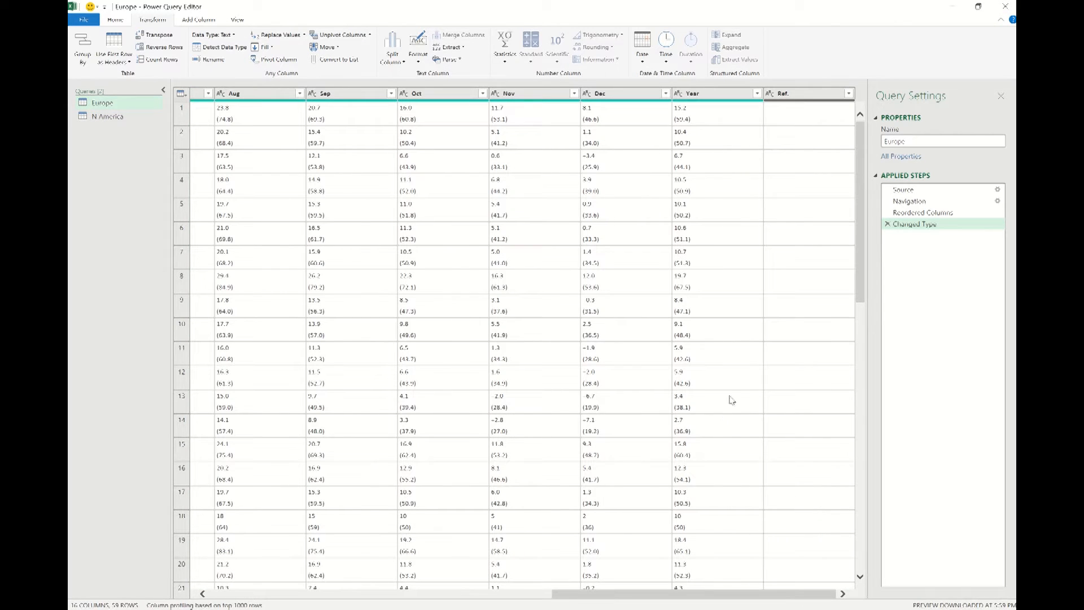
shift+click(610, 98)
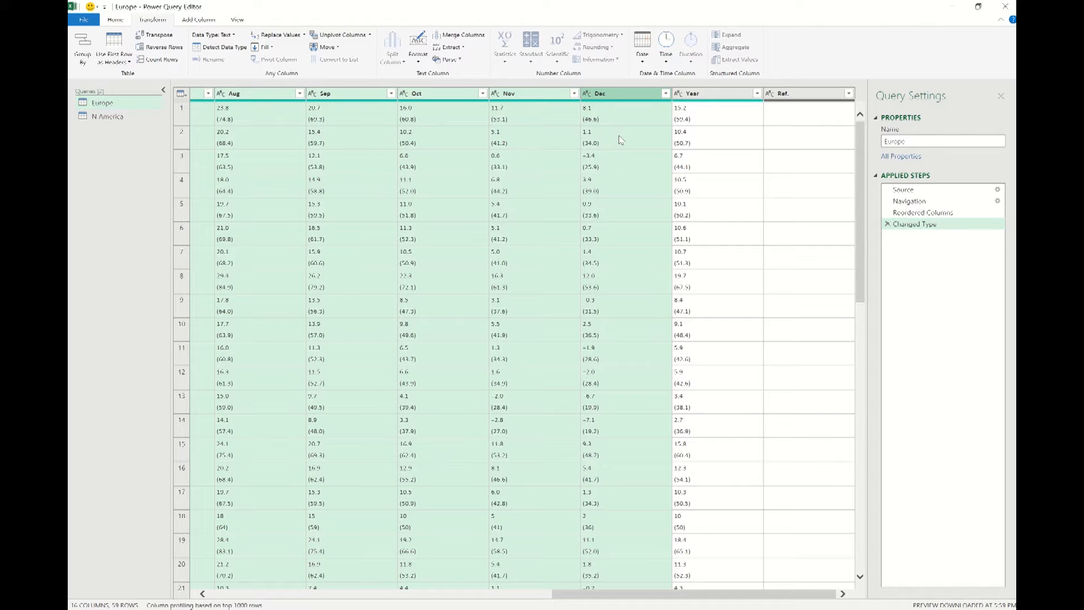
ctrl+click(791, 96)
right_click(795, 97)
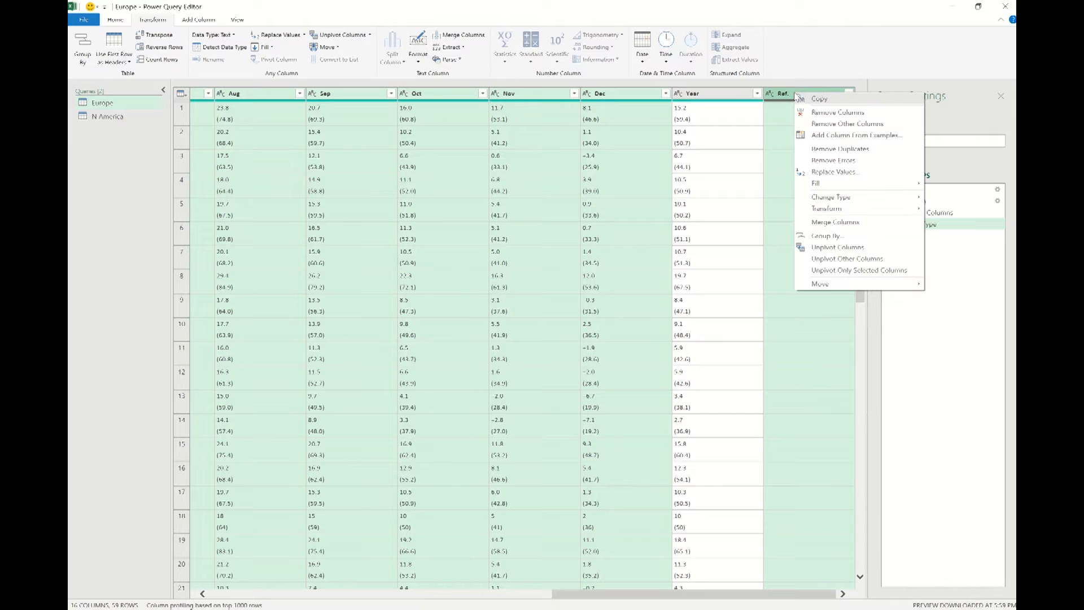
click(833, 114)
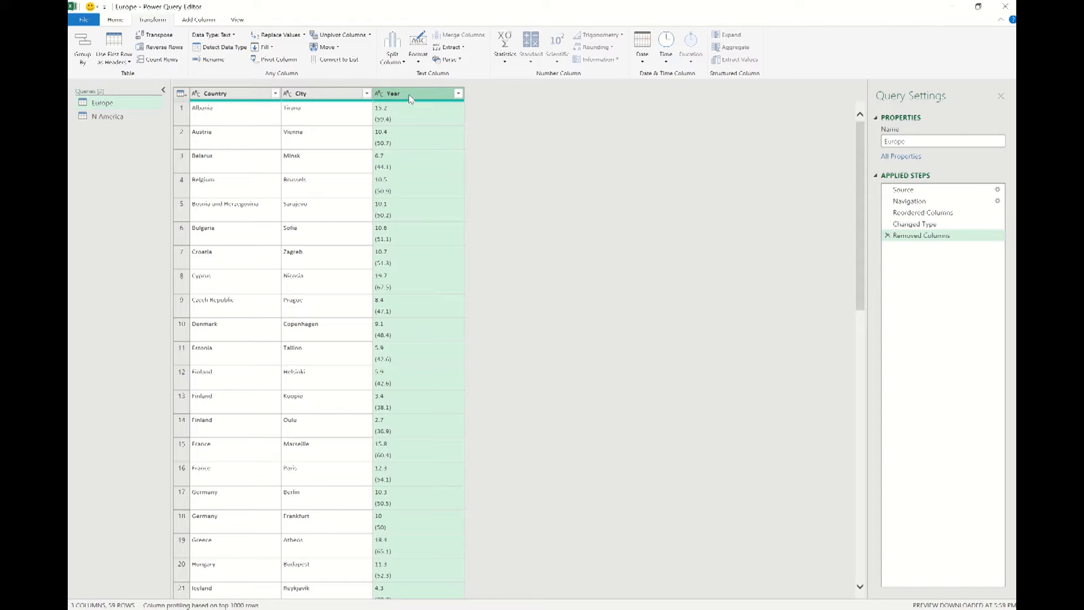
Split the Europe query's Year column by the custom delimiter "(" at the right-most occurrence
click(501, 1)
click(396, 62)
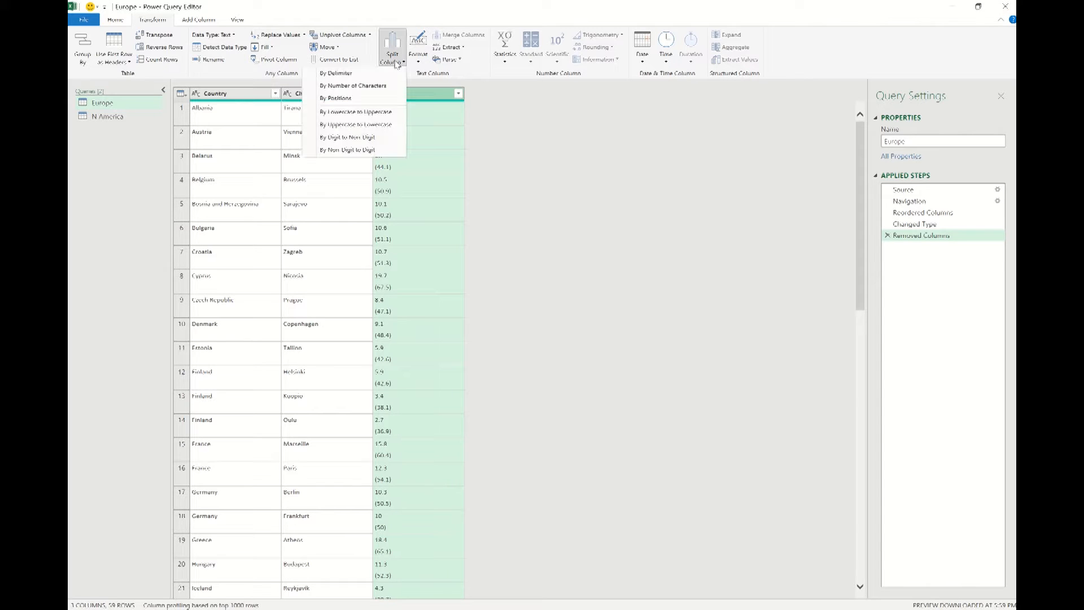
click(368, 74)
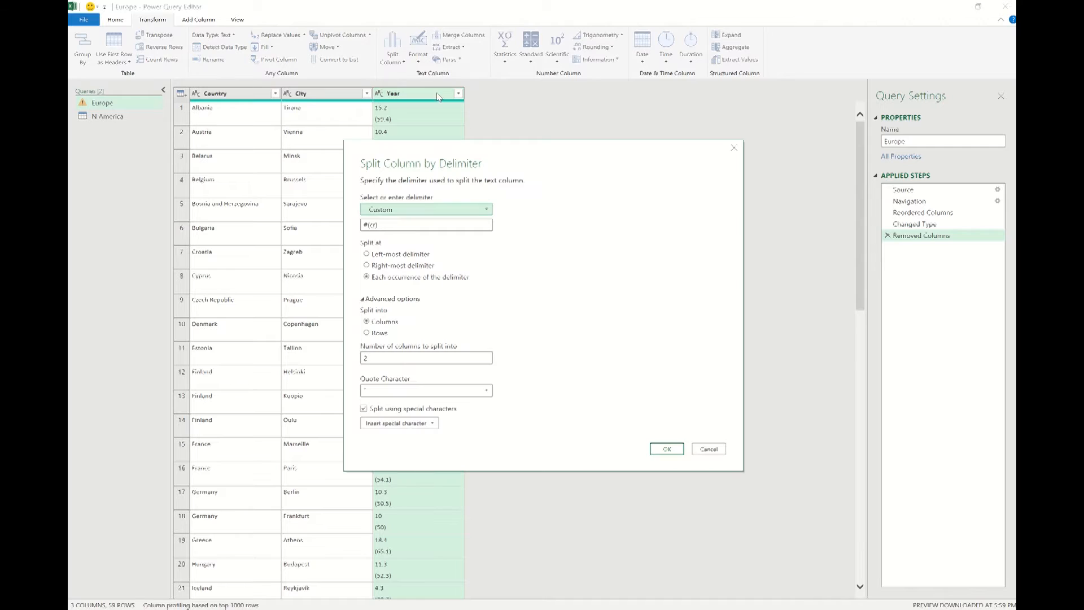
drag(400, 229, 276, 222)
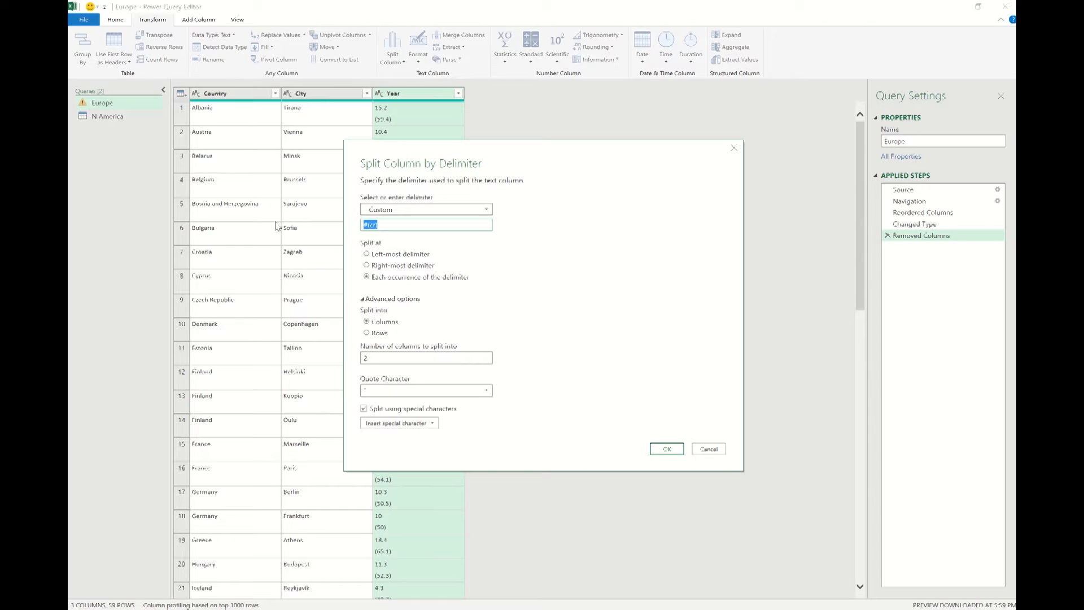
text(()
click(367, 266)
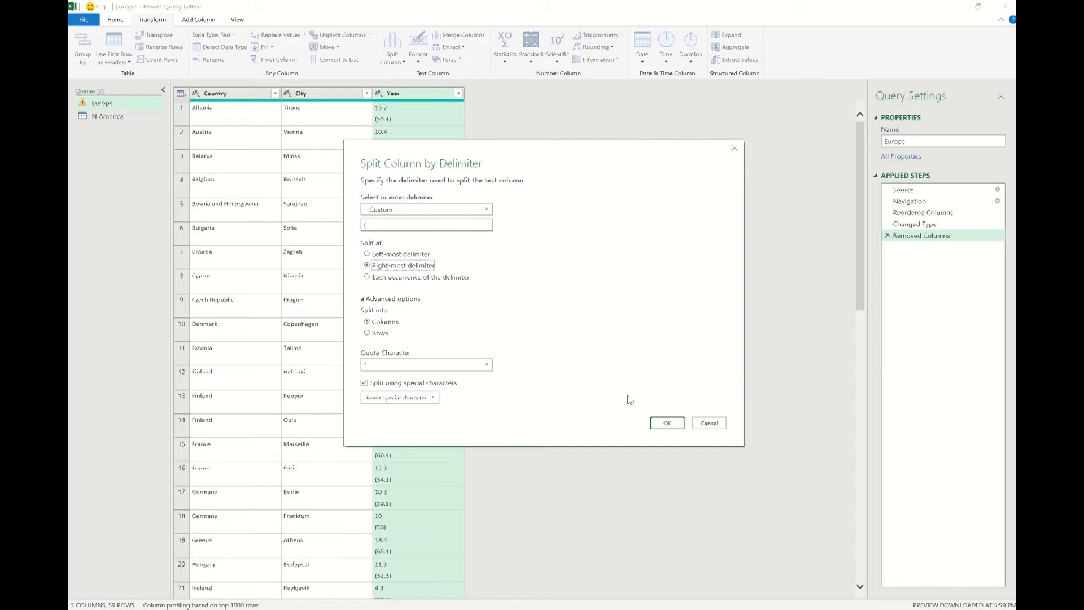
click(667, 423)
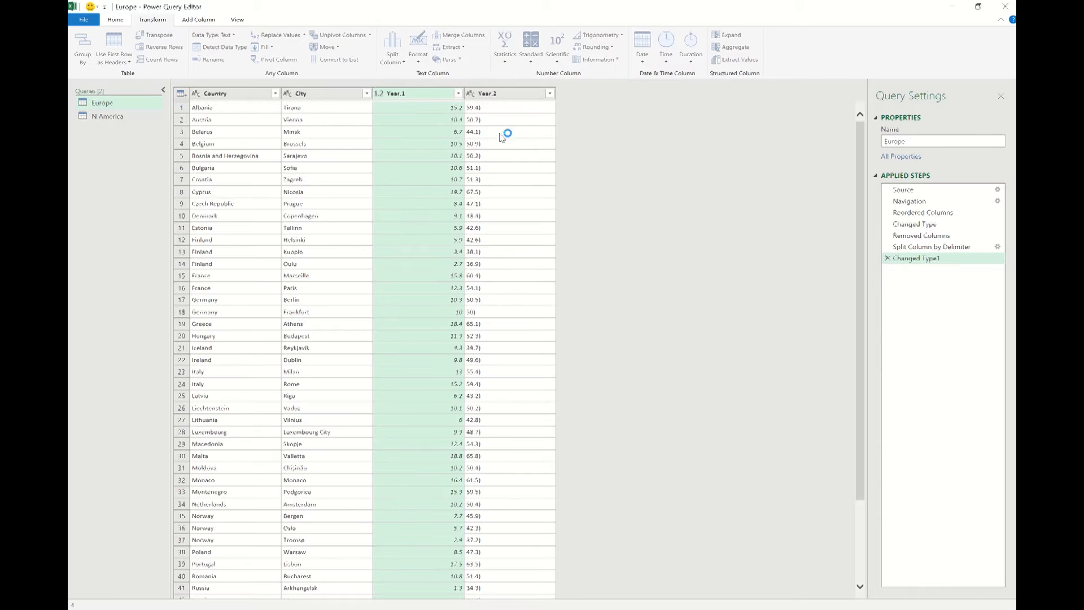
Remove the Year.2 column from the Europe query and rename the Year.1 column as Year
click(504, 95)
right_click(508, 95)
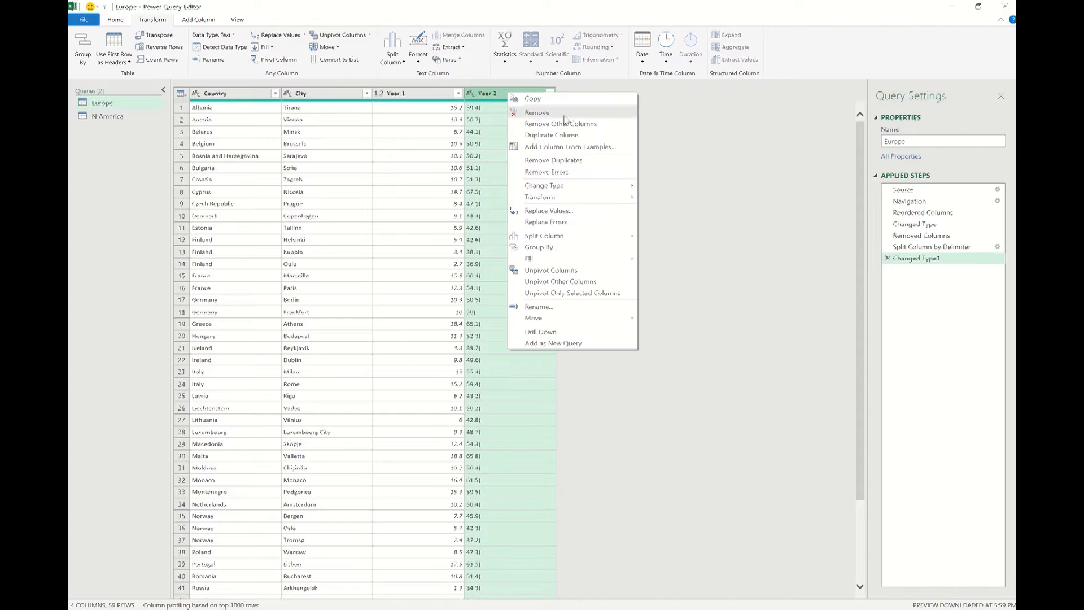
click(552, 112)
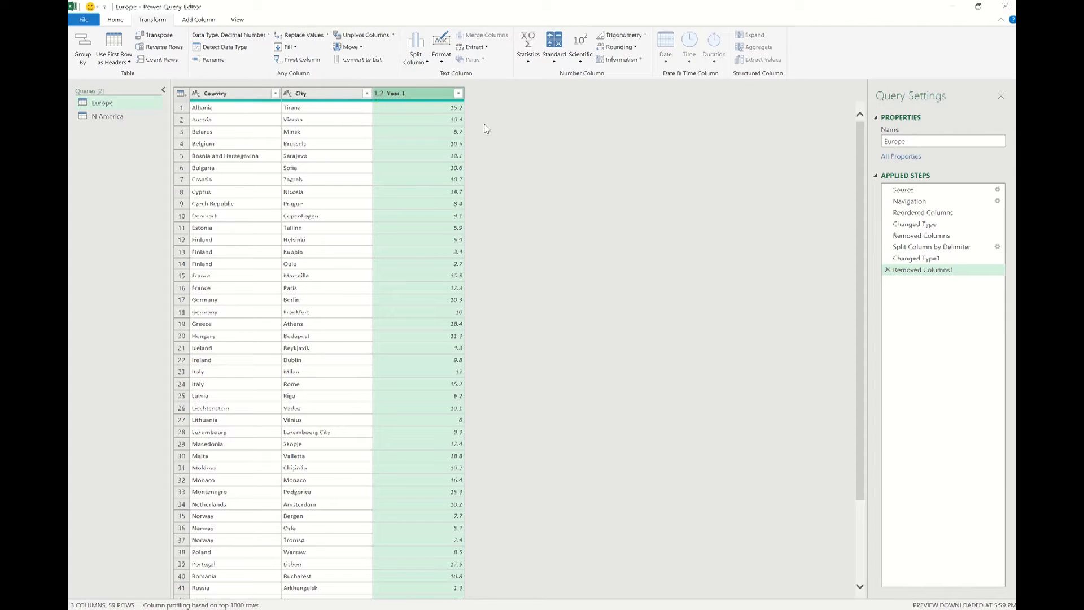
double_click(398, 90)
text(Y)
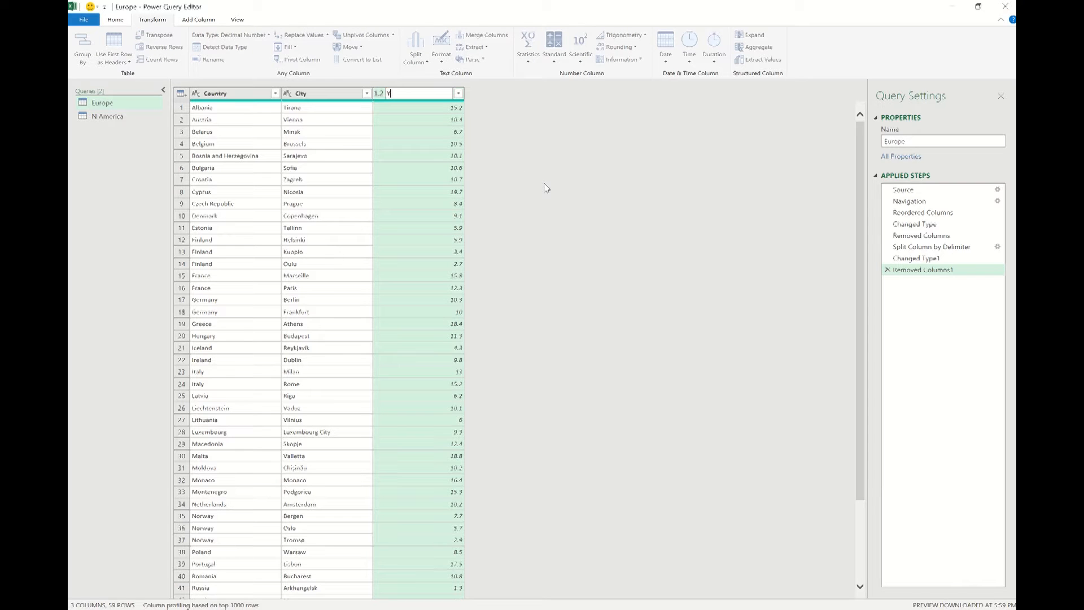
key(Return)
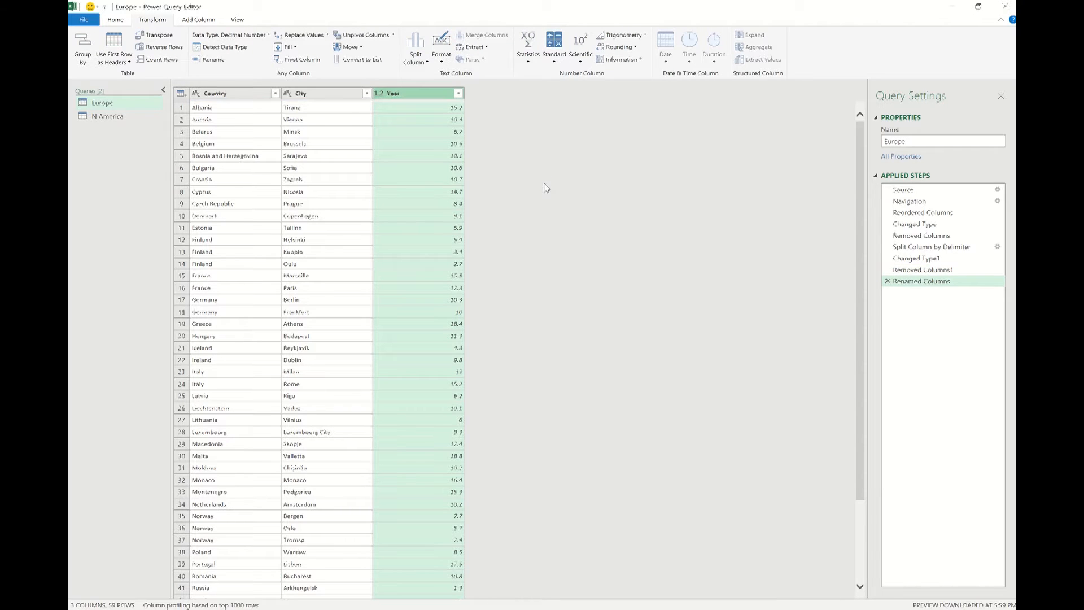
Add a custom column named Continent to the Europe query with the formula "Europe", and return to the N America query
click(198, 20)
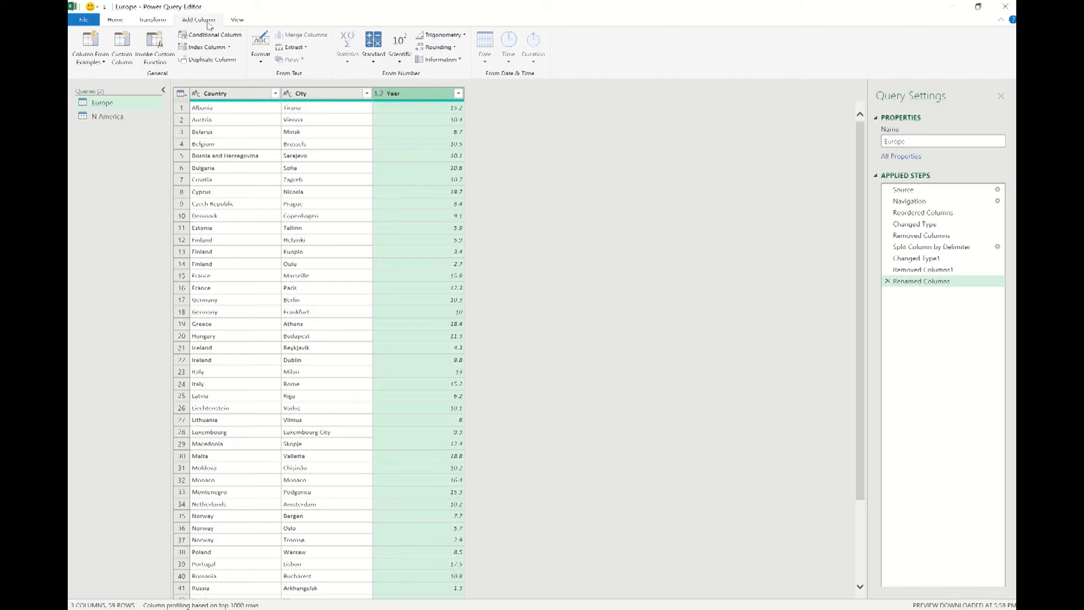
click(122, 55)
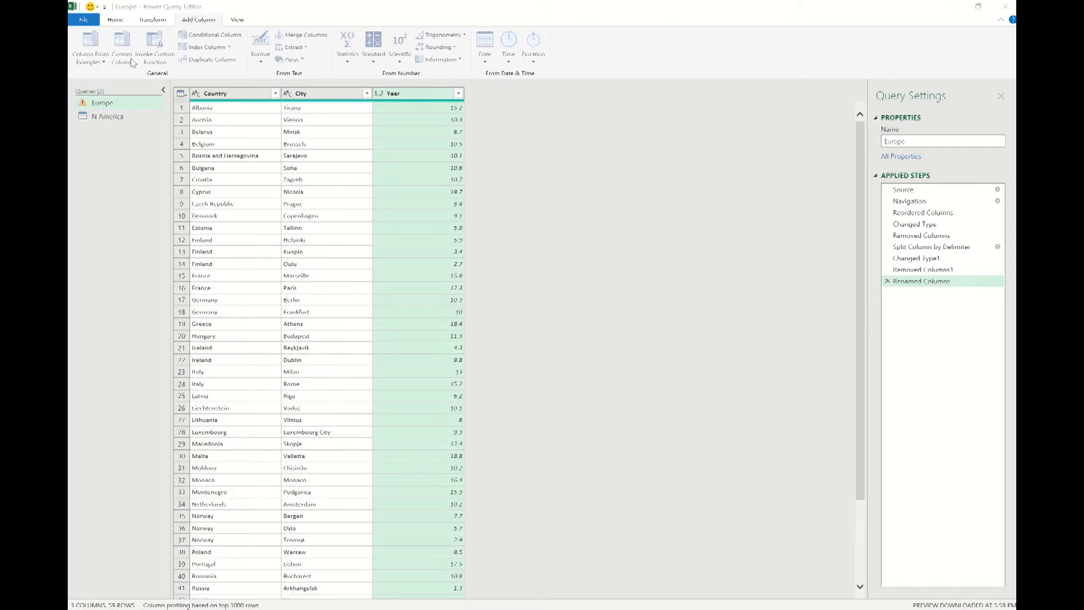
drag(397, 251, 268, 235)
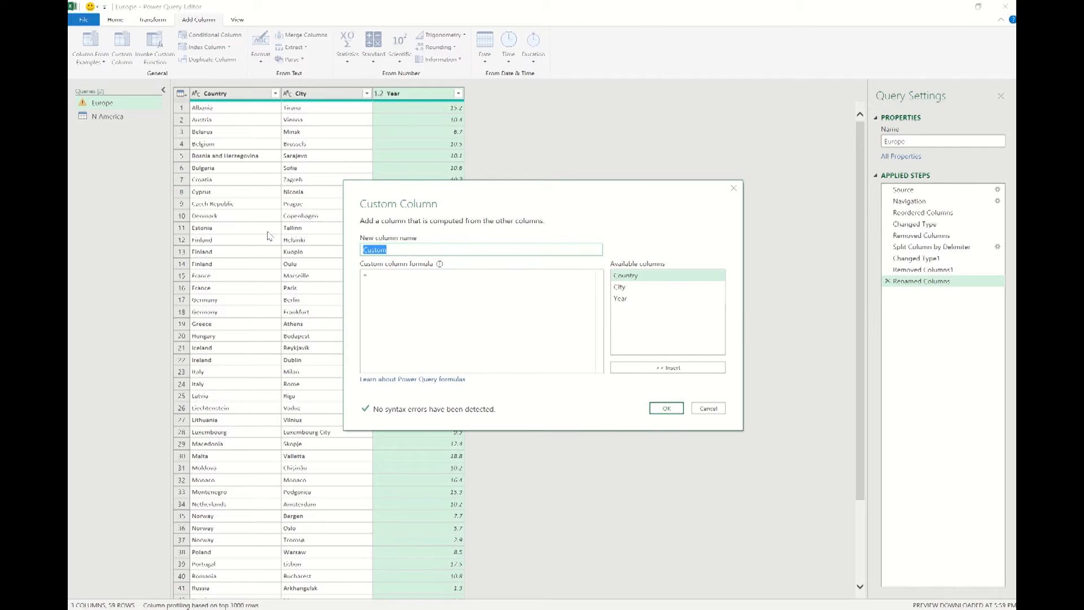
text(Continent)
key(Tab)
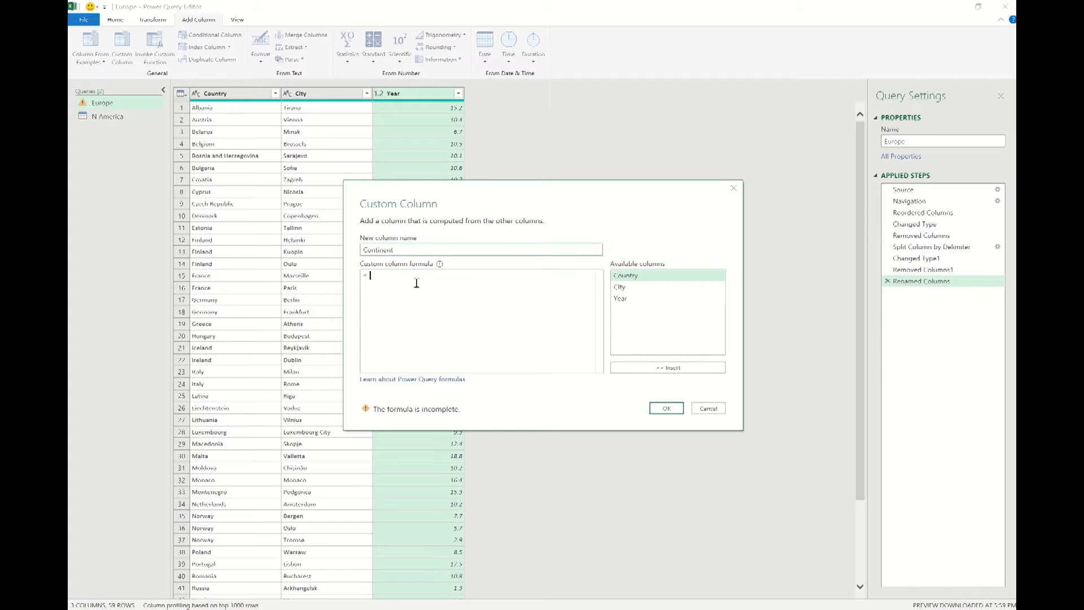
text("Europe)
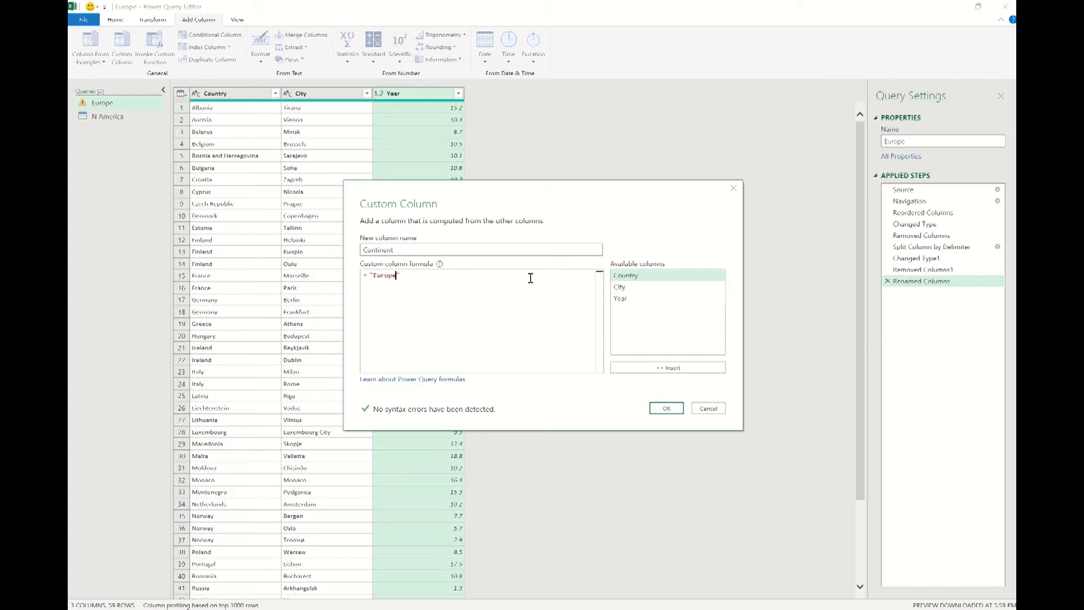
click(666, 407)
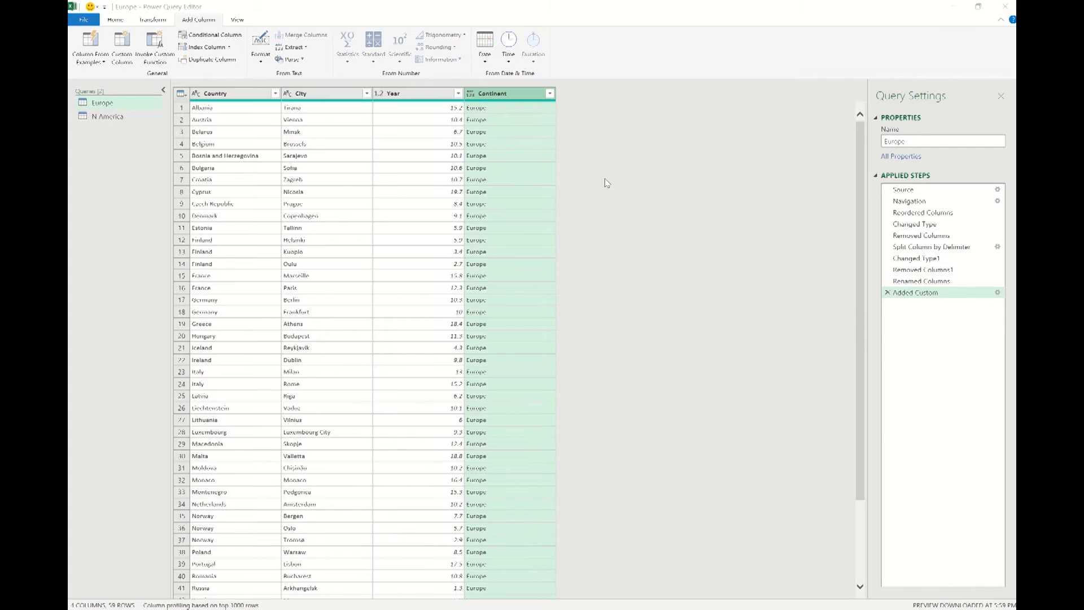
click(108, 116)
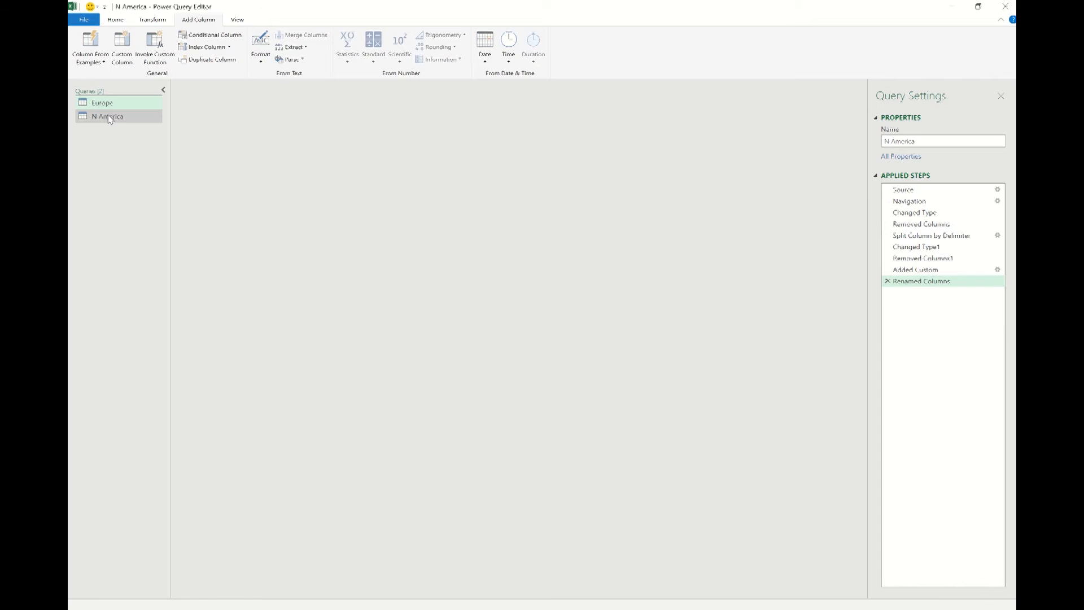
Append the N America query to the Europe query as a new query, with Europe as the primary table
click(104, 105)
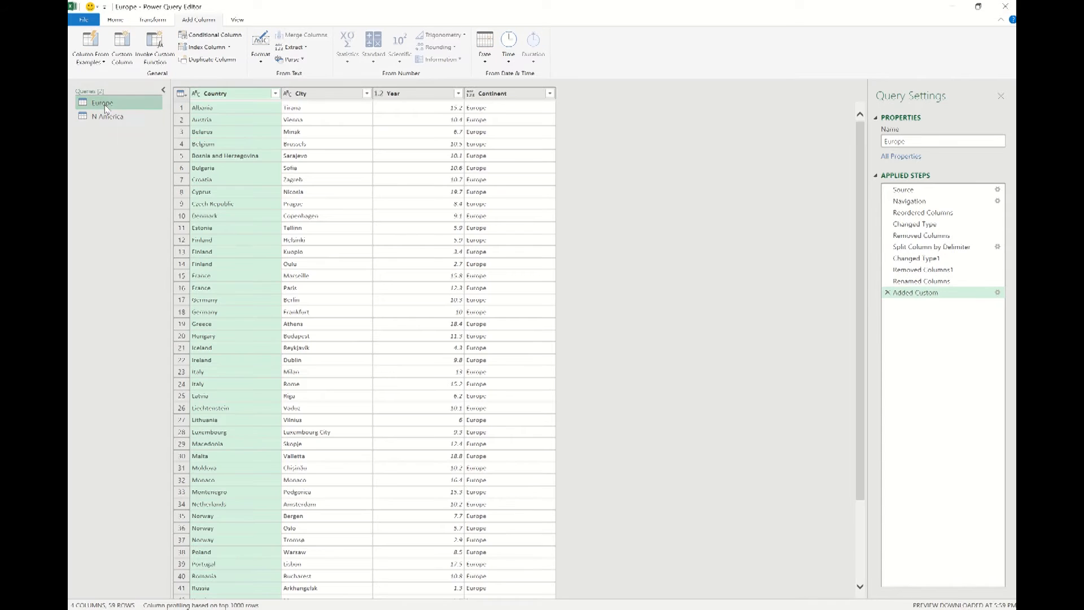
click(108, 116)
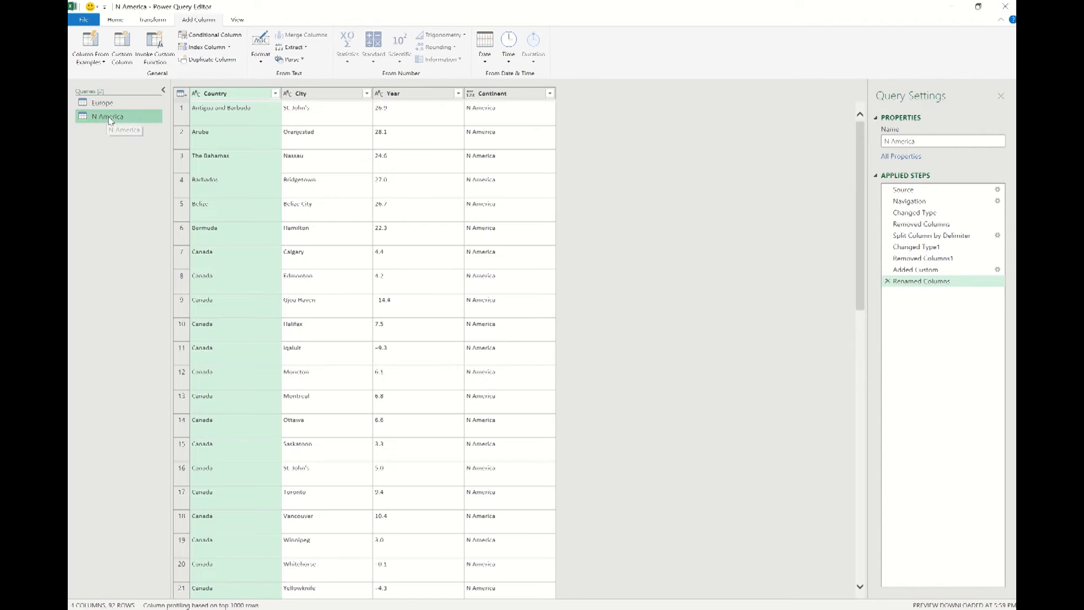
click(109, 107)
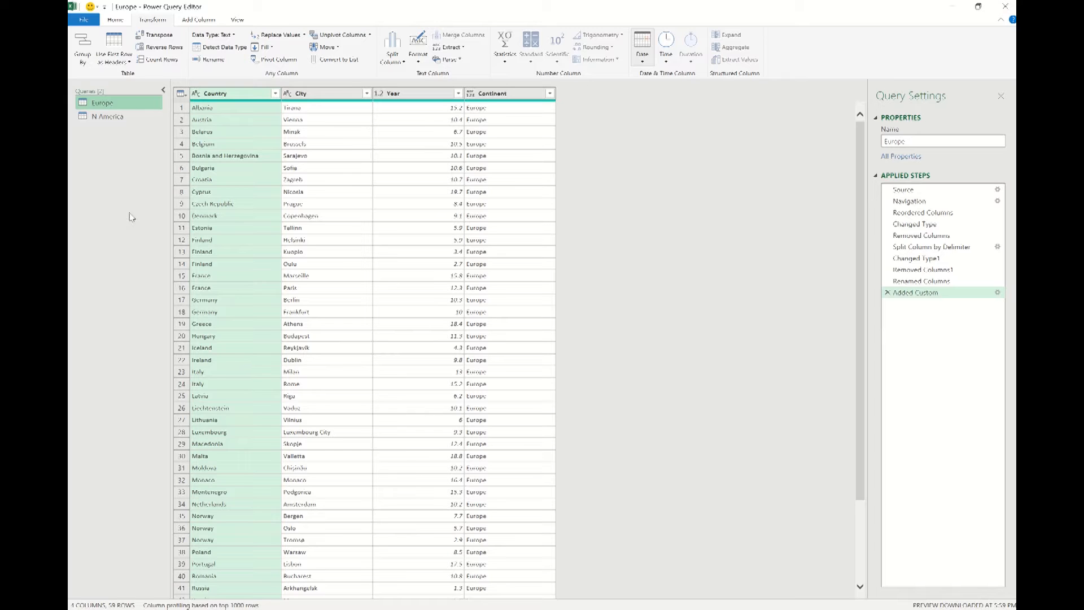
click(117, 23)
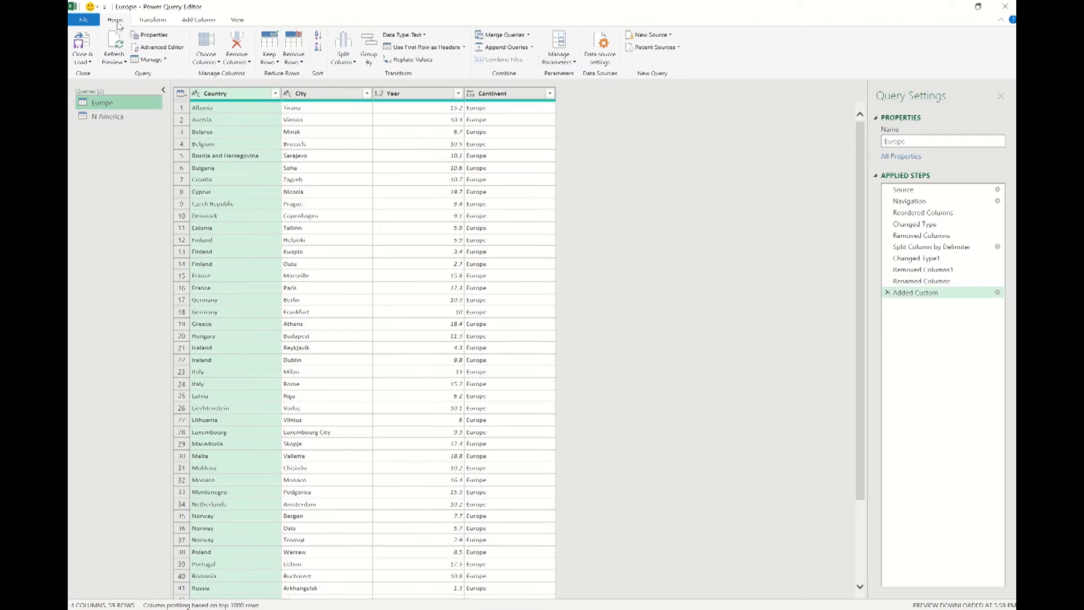
click(531, 47)
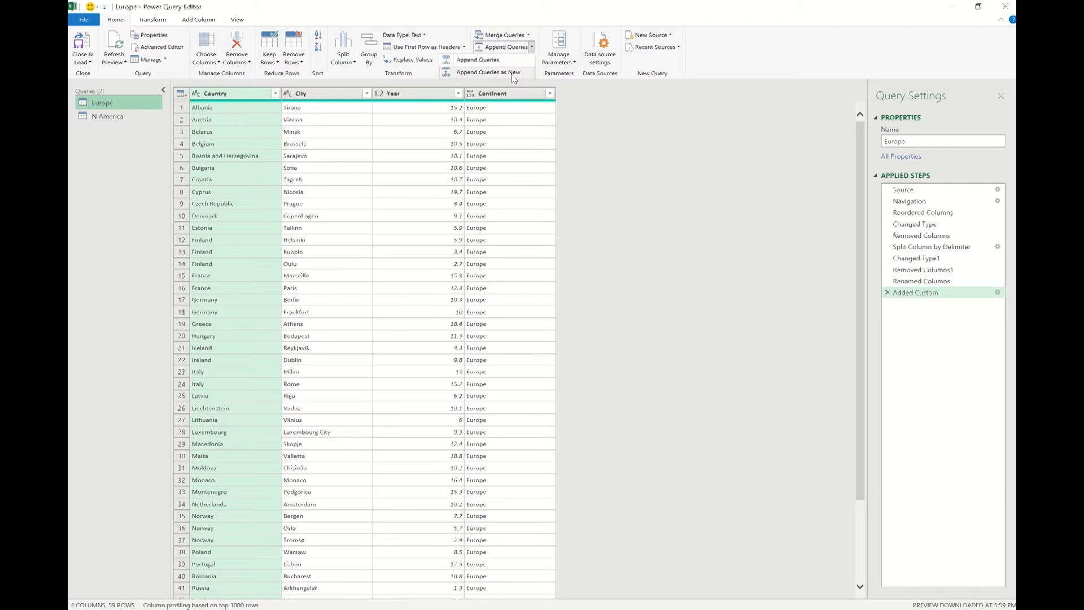
click(513, 73)
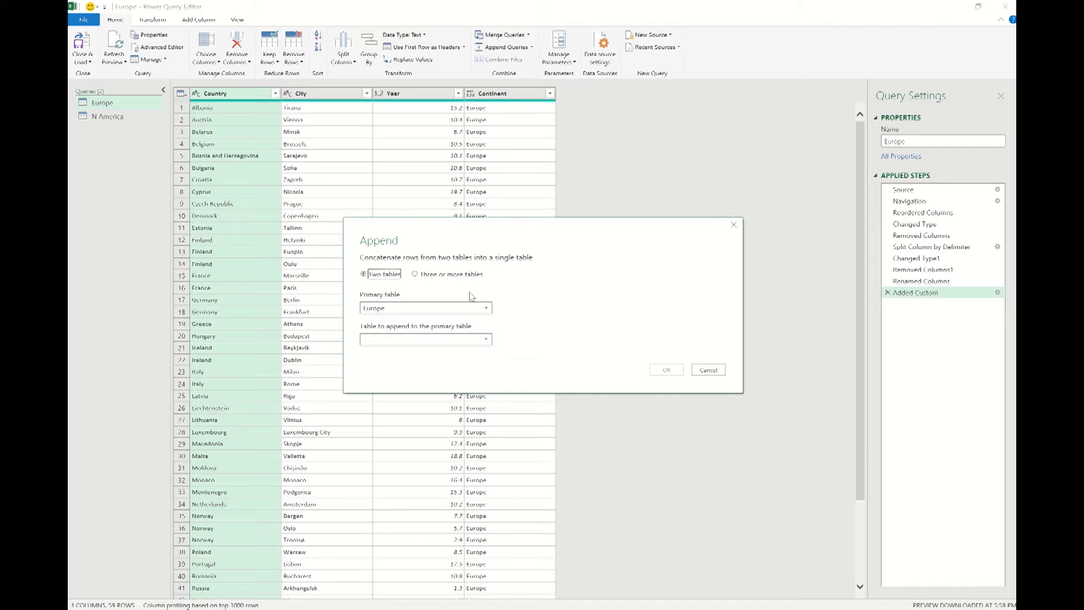
click(479, 339)
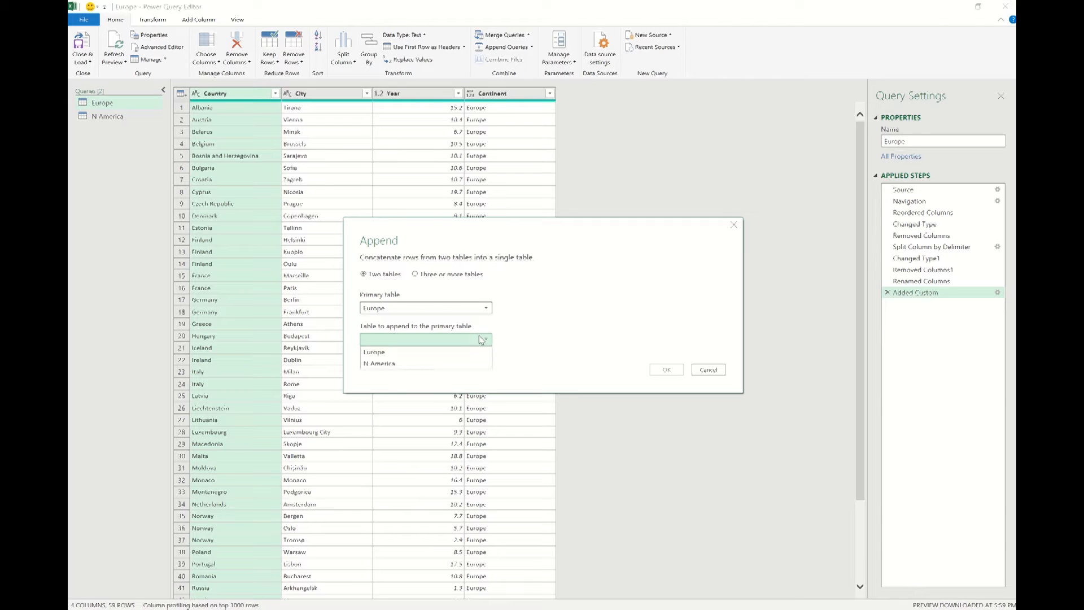
click(458, 364)
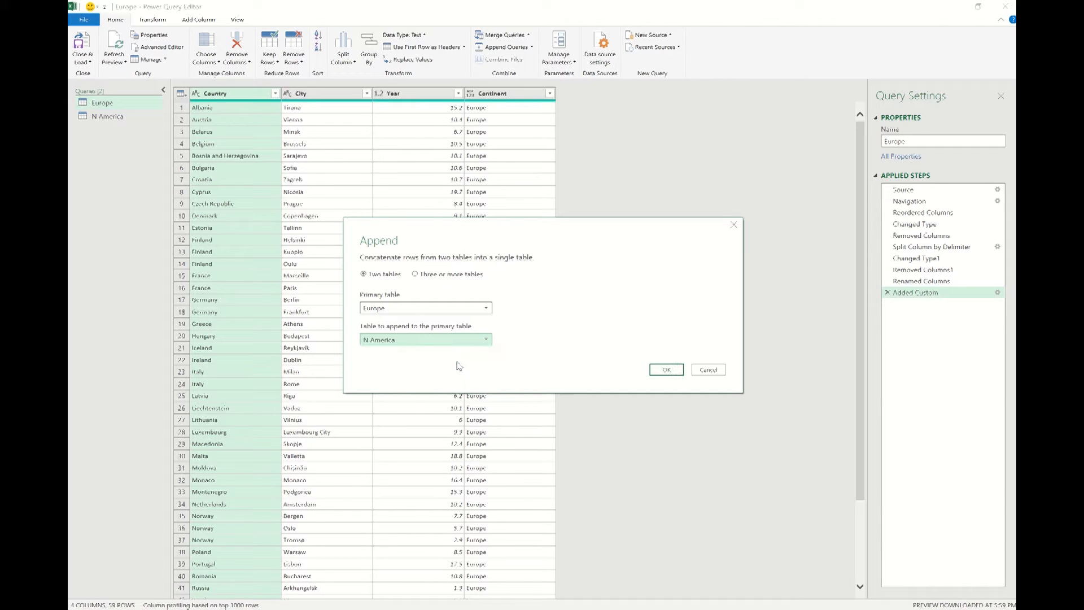
click(665, 370)
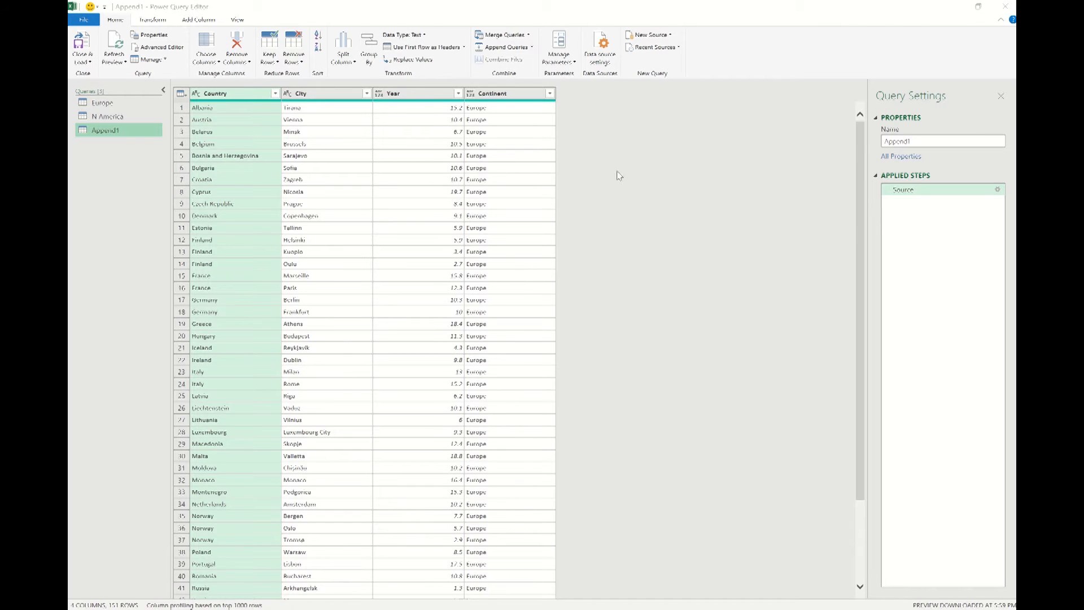
Look through the appended rows and rename the new query as Merged
scroll(491, 316, down, 15)
scroll(513, 501, down, 3)
scroll(513, 502, up, 20)
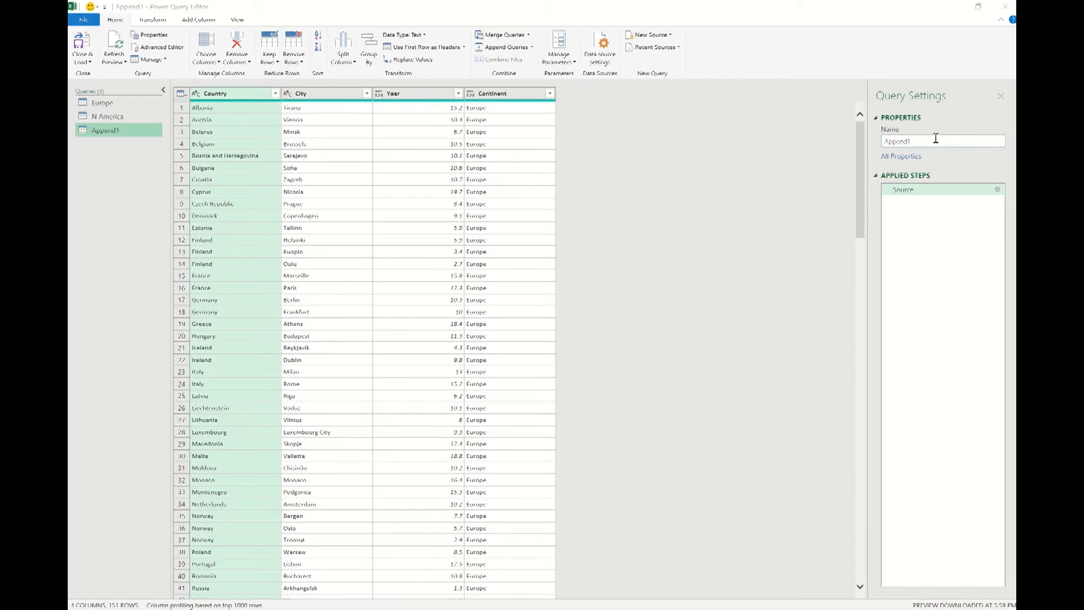
drag(927, 143, 799, 136)
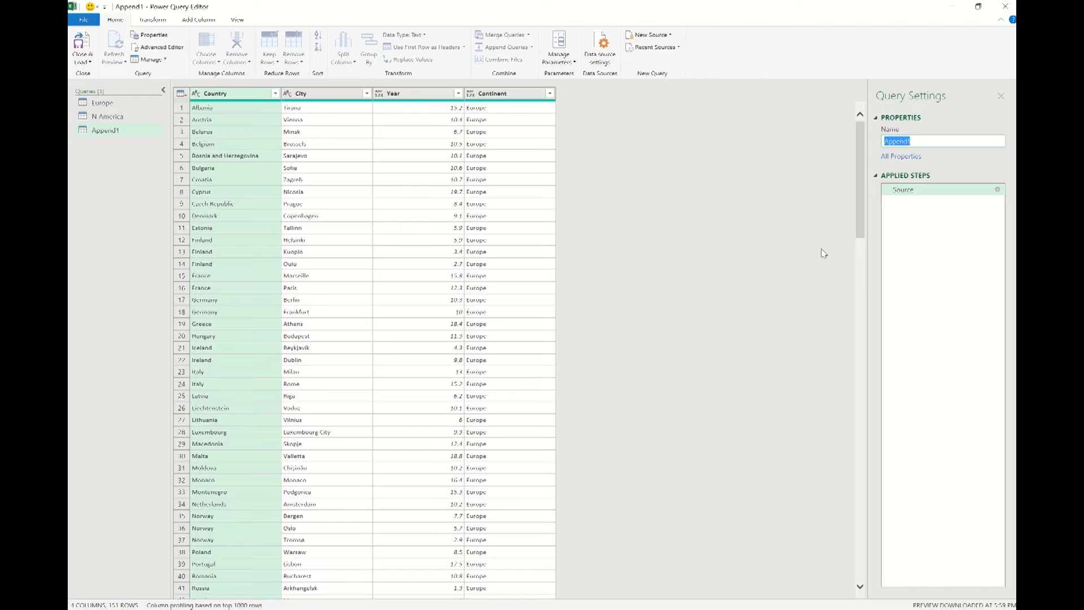
text(Merged)
key(Return)
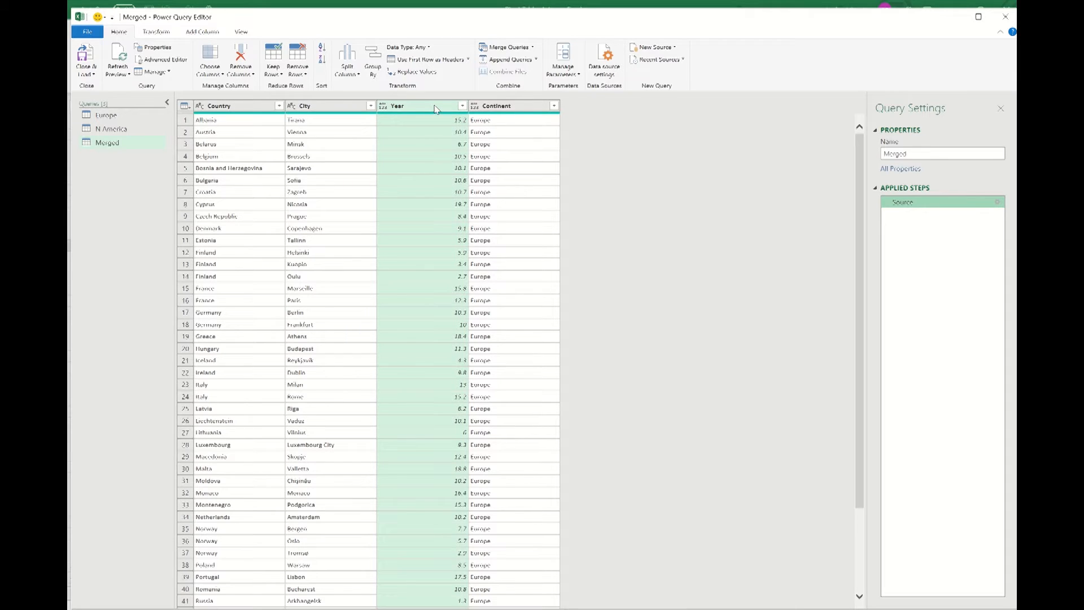
Try converting the Merged query's Year column to Decimal Number, check the N America rows, and delete the Changed Type step
click(427, 50)
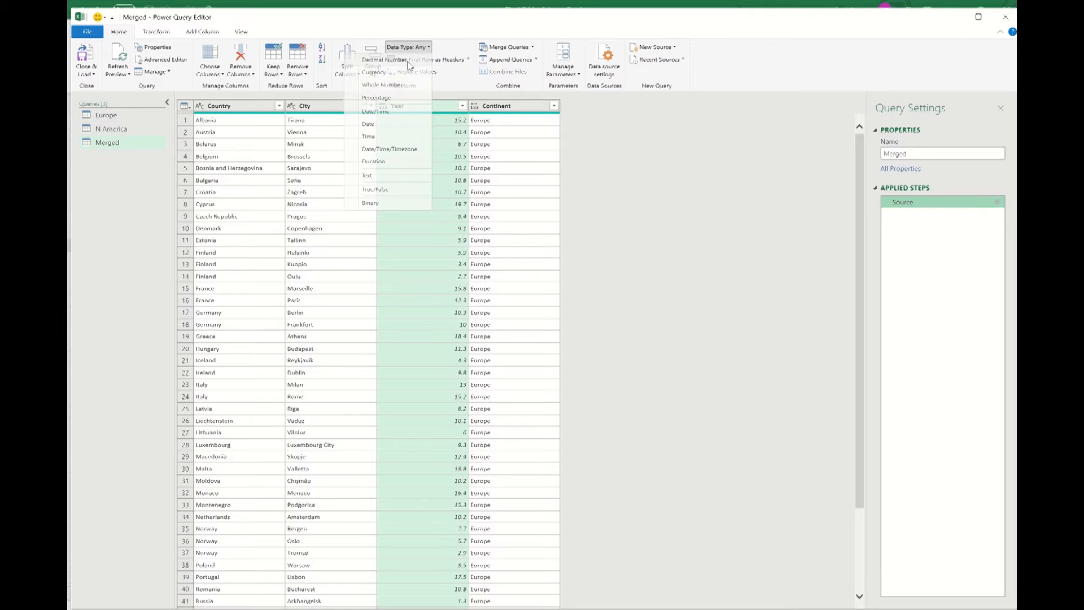
click(408, 61)
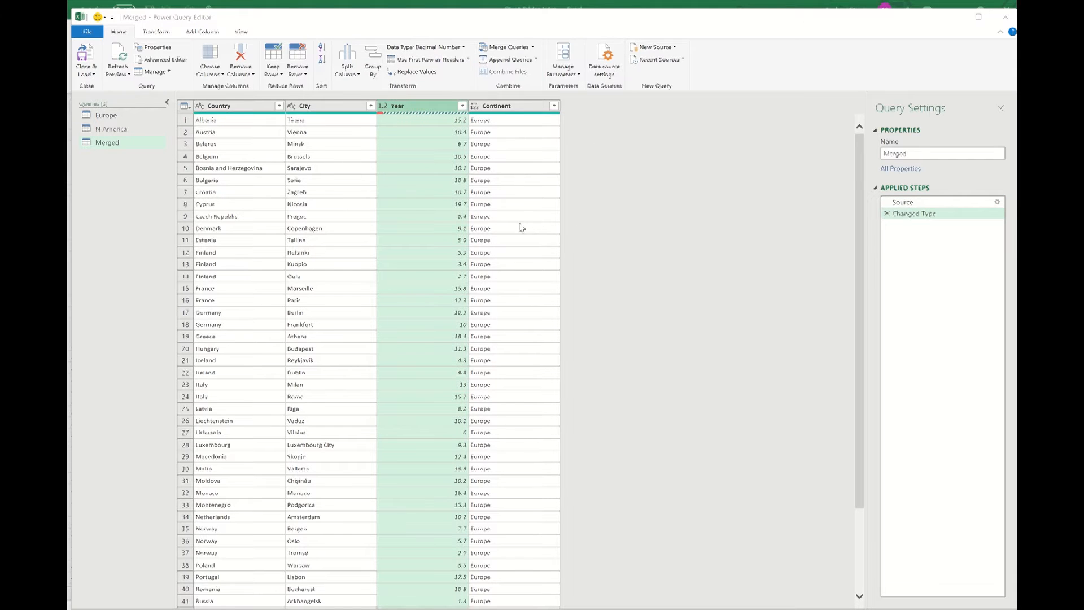
scroll(502, 248, down, 13)
scroll(505, 299, down, 6)
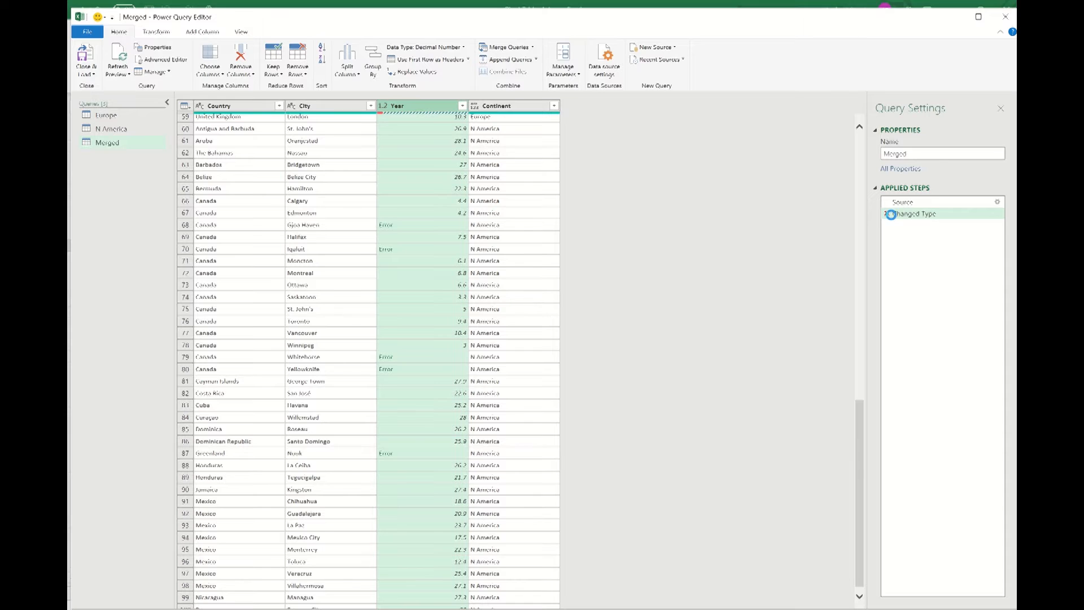
click(887, 214)
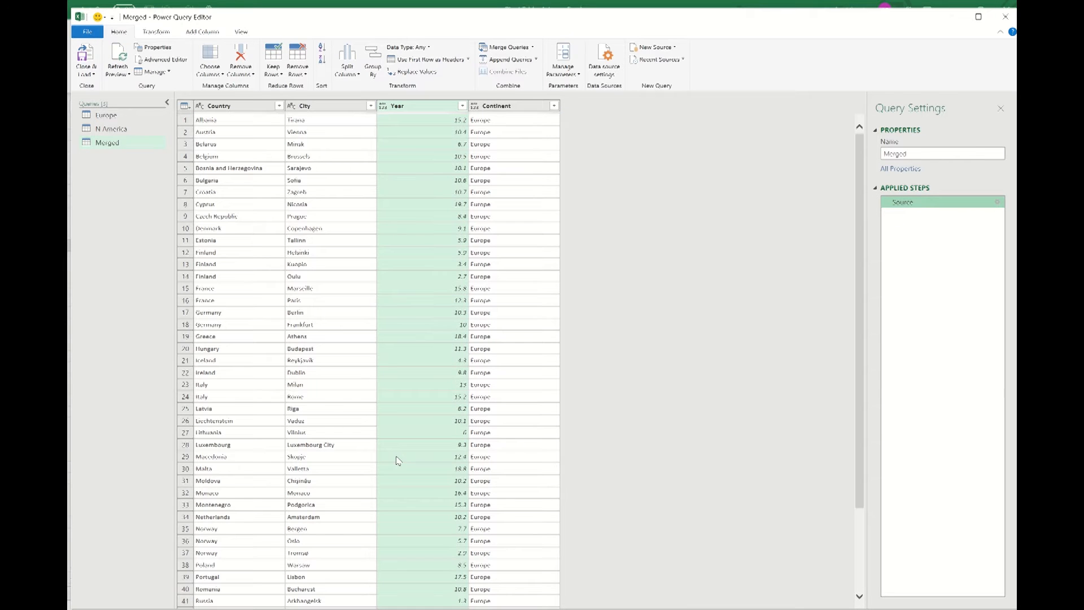
Examine the Year values of the N America rows in the Merged query, and select the Year column in the N America query
scroll(473, 390, down, 12)
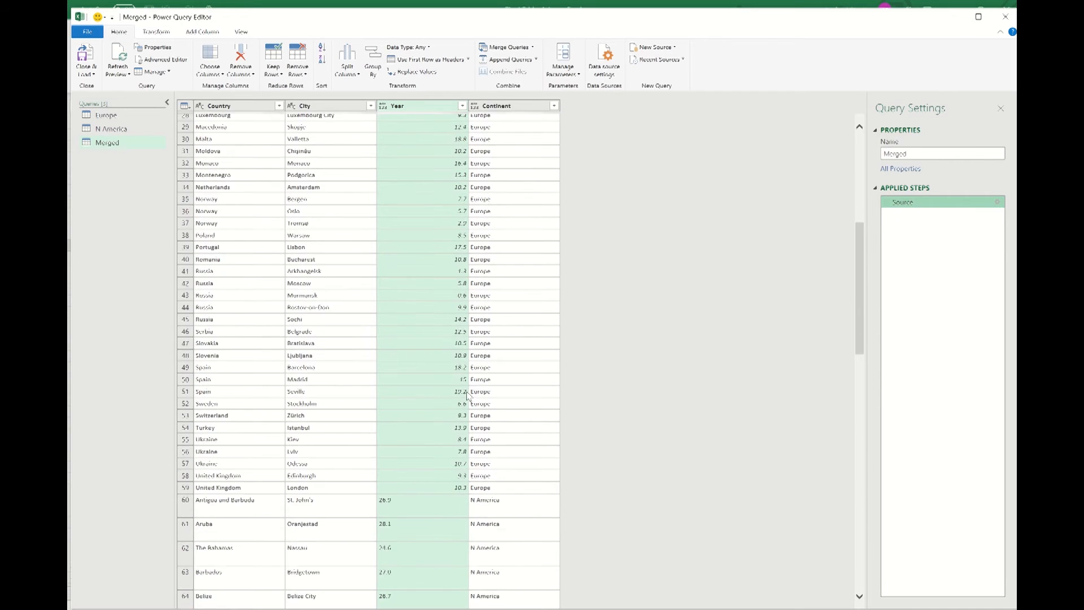
scroll(467, 395, down, 4)
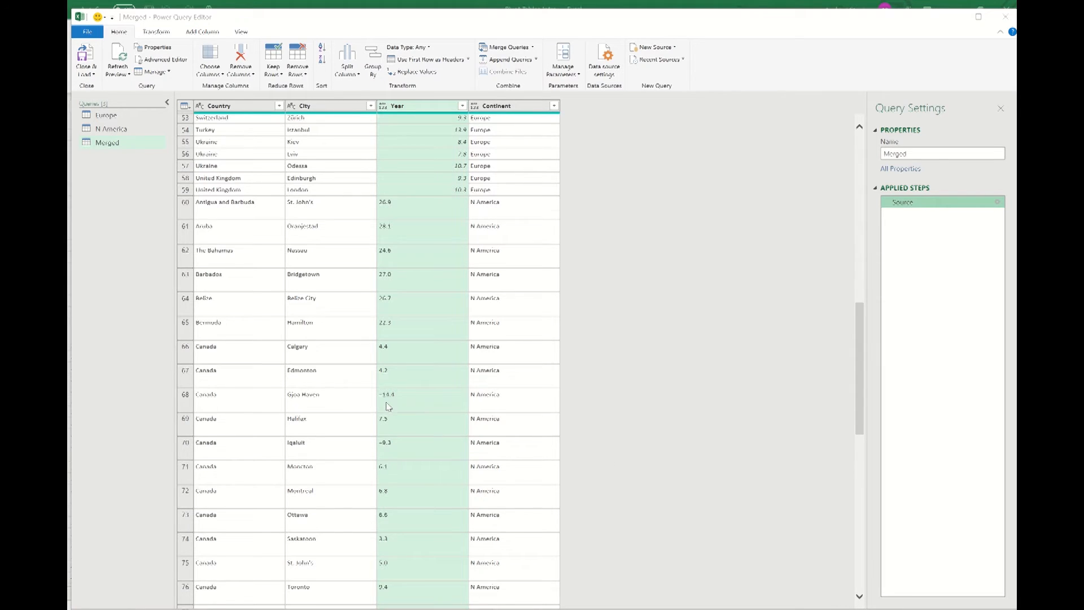
scroll(402, 446, up, 10)
scroll(412, 380, down, 10)
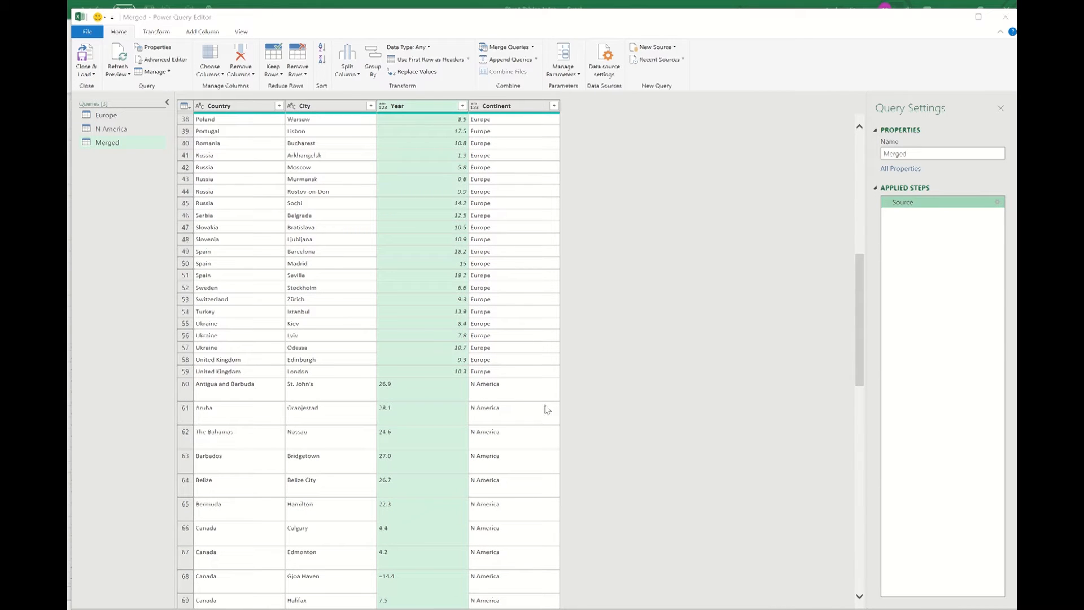
click(111, 129)
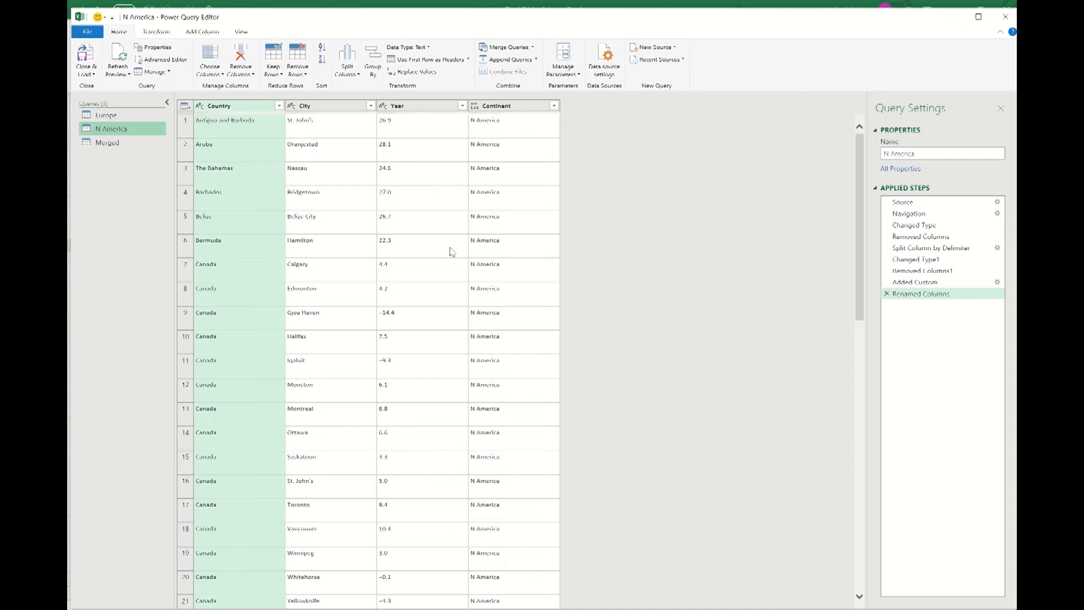
click(425, 107)
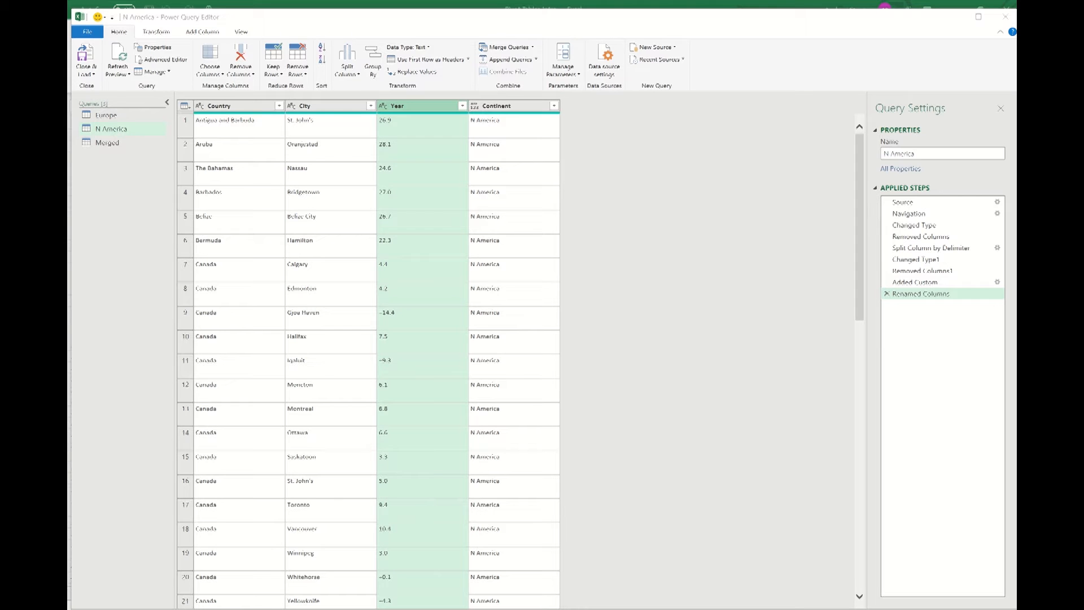
Switch to the Wikipedia temperature page in the browser, go to the North America section, and select Edmonton's January value −10.4 for copying
click(372, 609)
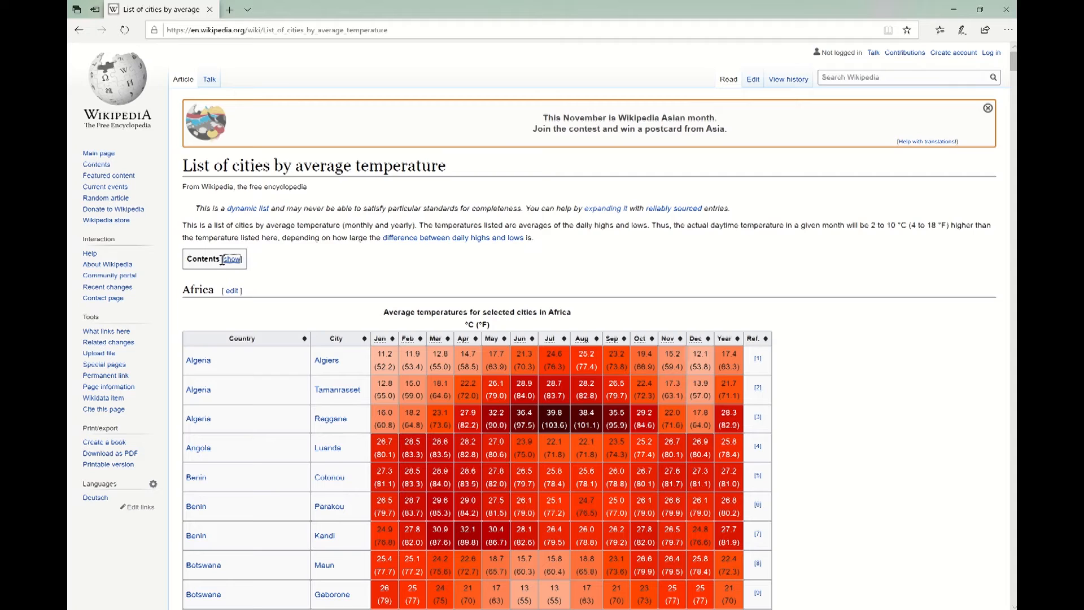
click(232, 259)
click(226, 312)
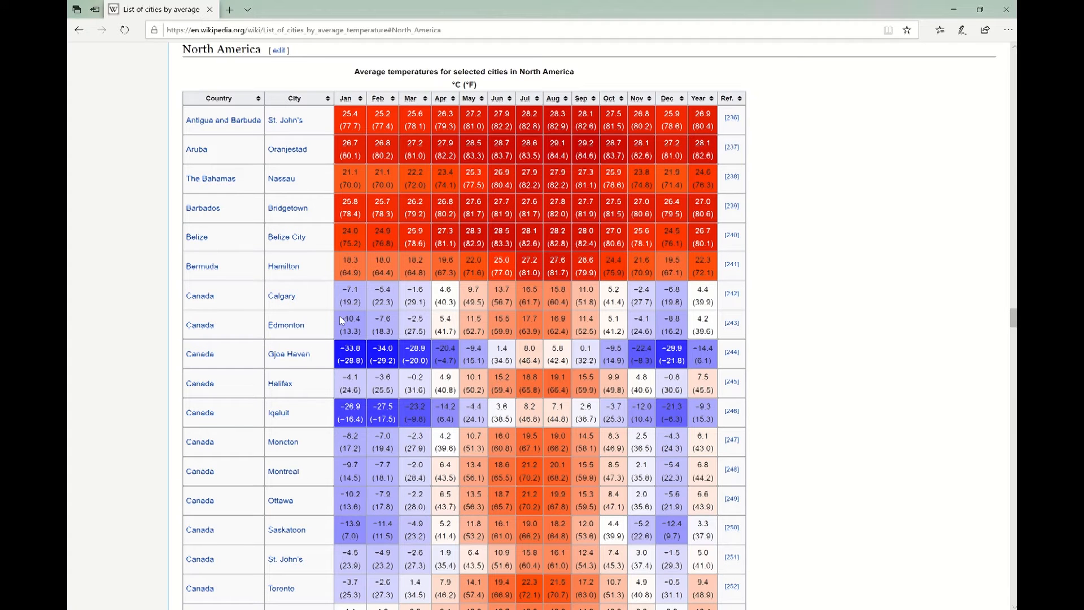
drag(340, 317, 363, 324)
Switch to a blank Notepad document, enter the Wikipedia value −10.4, and copy only its minus sign
key(alt+Tab)
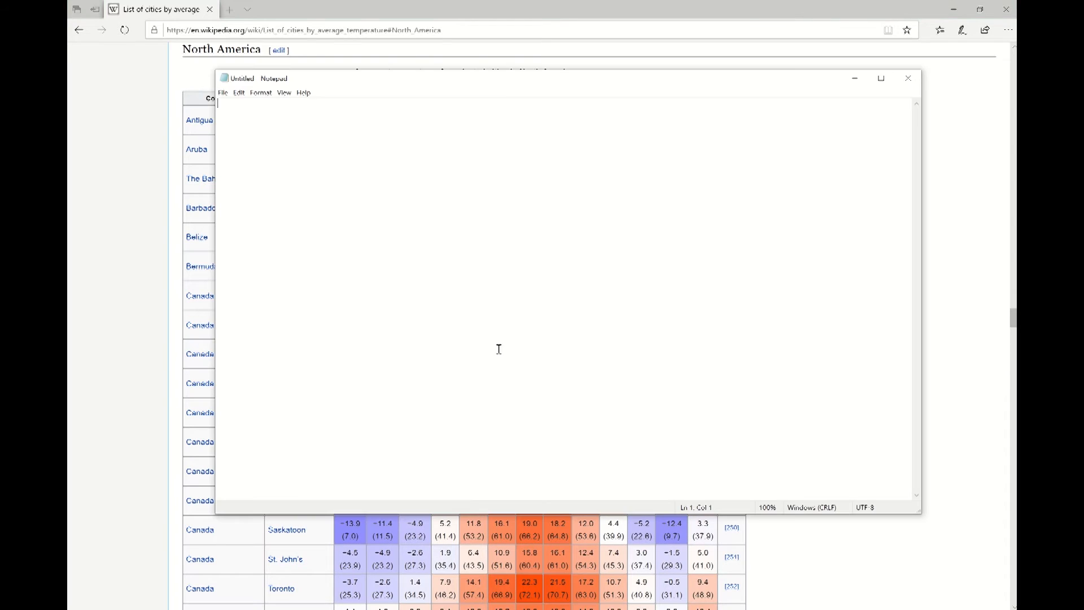
text(-10.4)
click(222, 103)
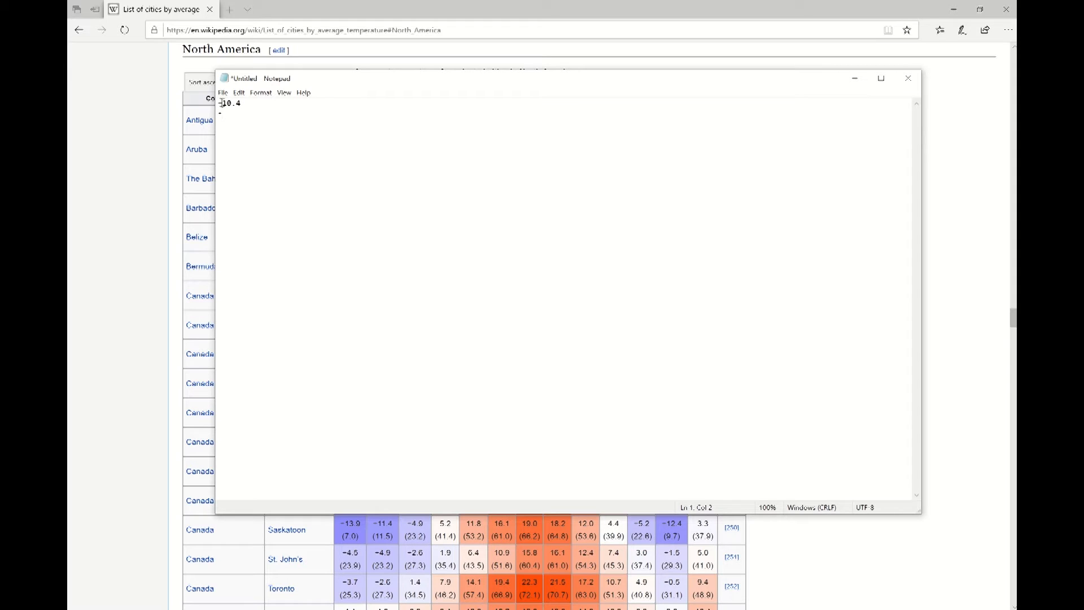
right_click(221, 107)
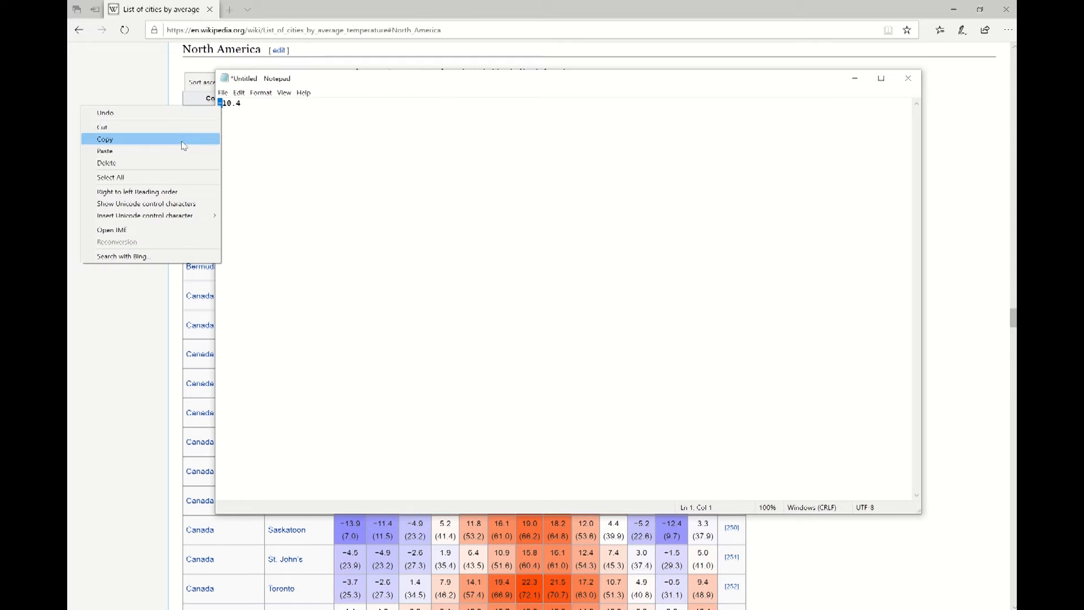
click(184, 147)
Return to the Power Query Editor and replace the copied minus sign with a standard hyphen "-" in the N America query's Year column
key(alt+Tab)
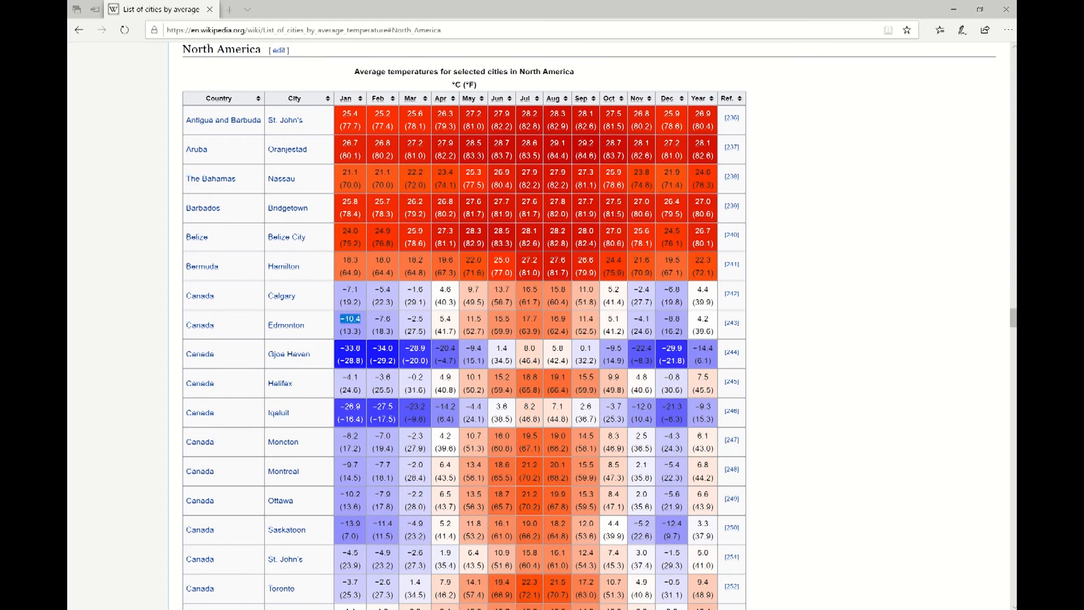
click(523, 587)
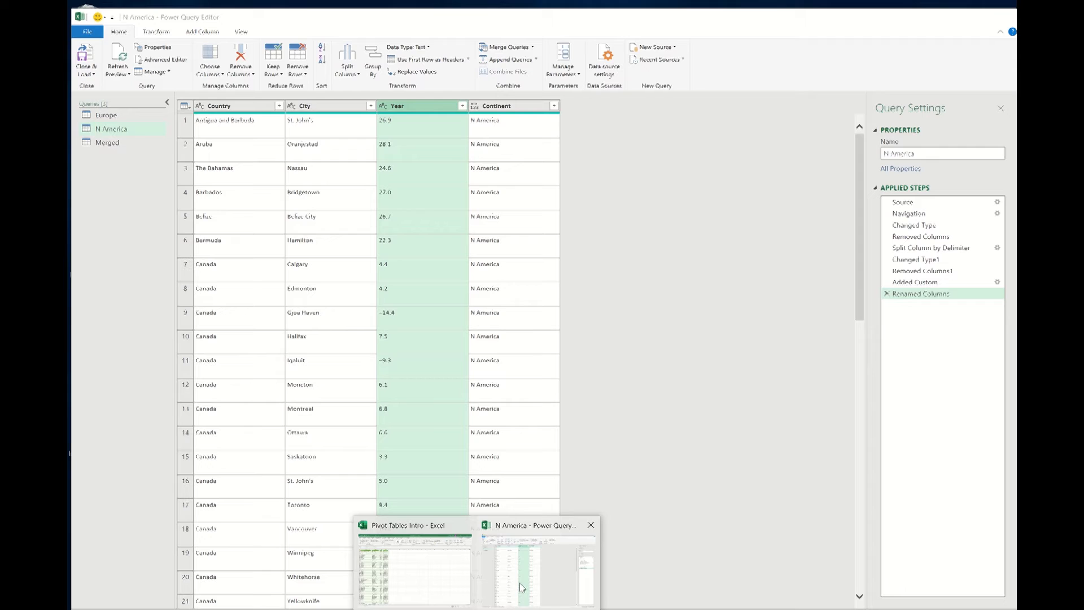
click(155, 32)
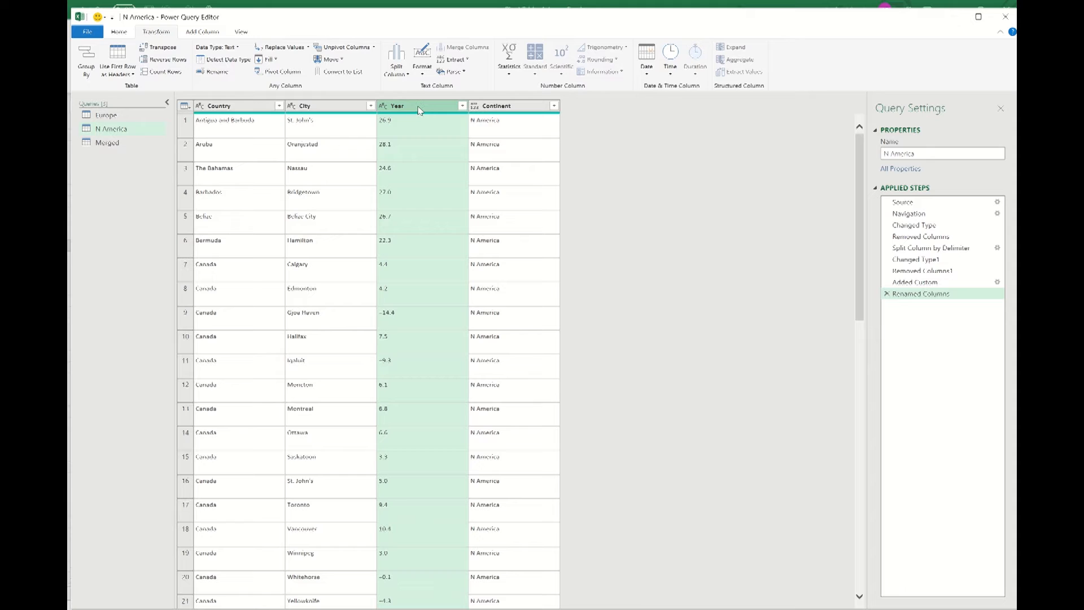
click(303, 51)
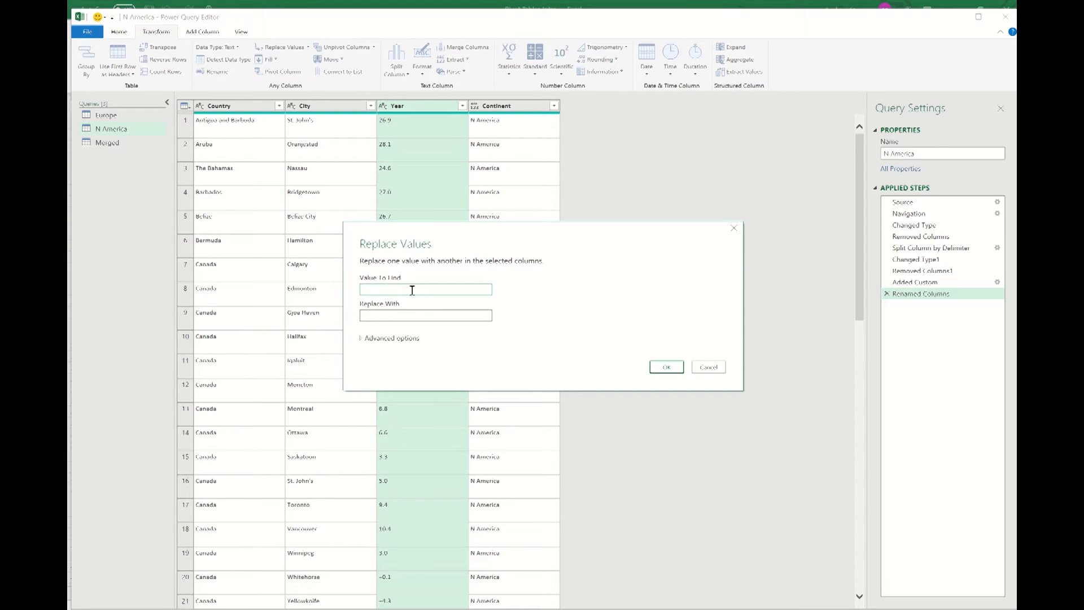
right_click(412, 289)
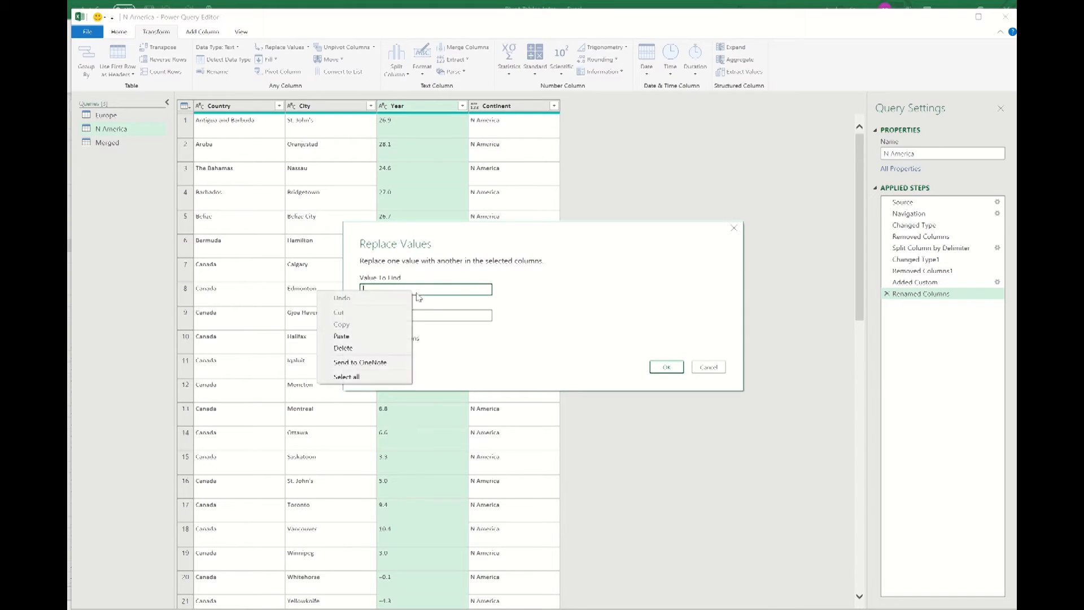
click(382, 337)
click(450, 315)
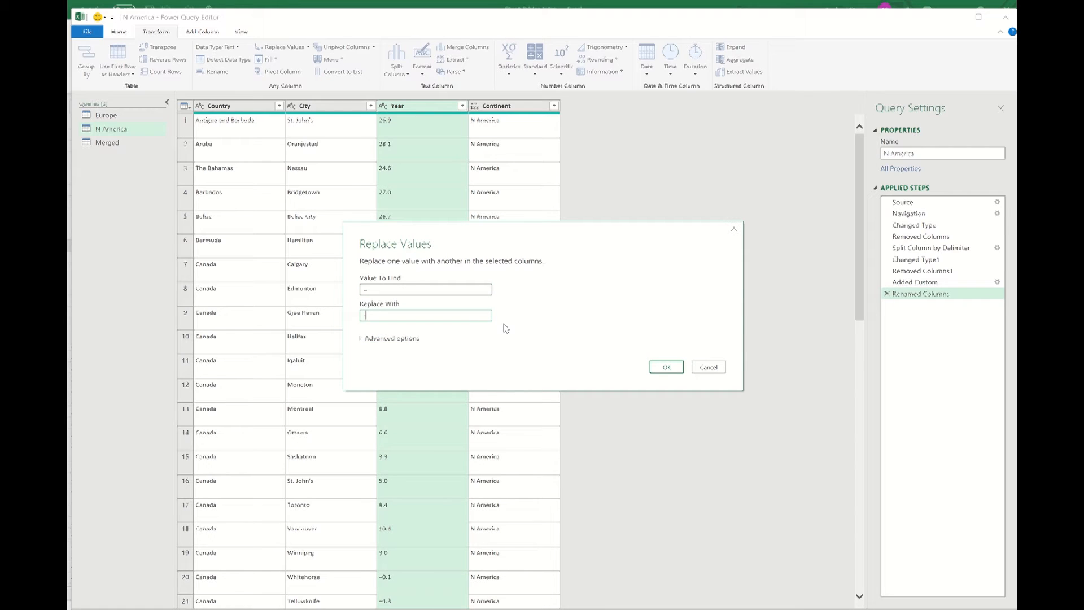
click(666, 367)
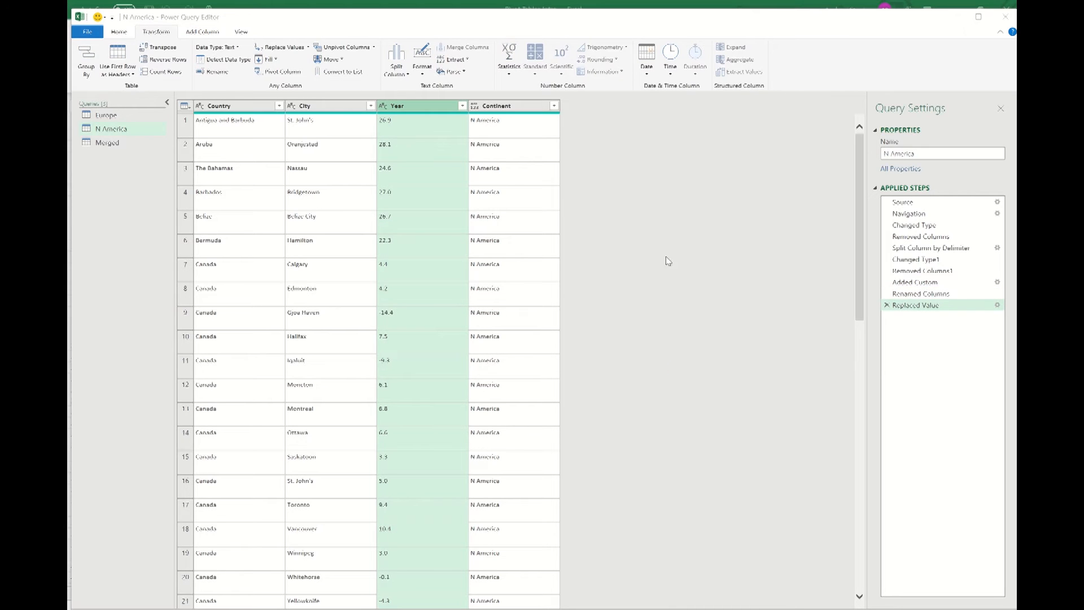
Change the Year column's data type to Decimal Number in the Merged query, and close and load the queries into the workbook
click(129, 145)
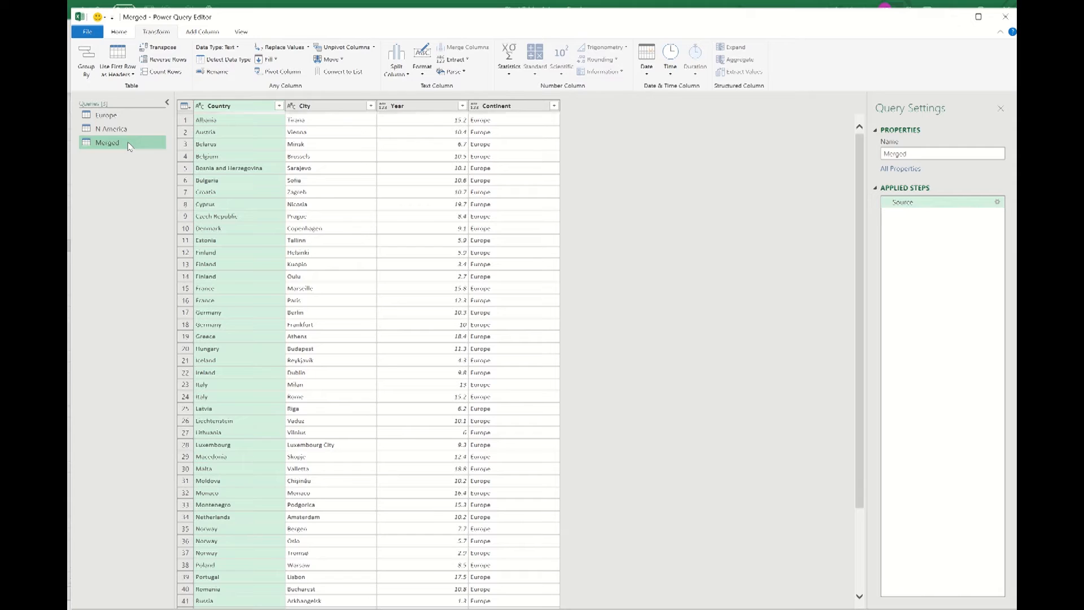
click(436, 107)
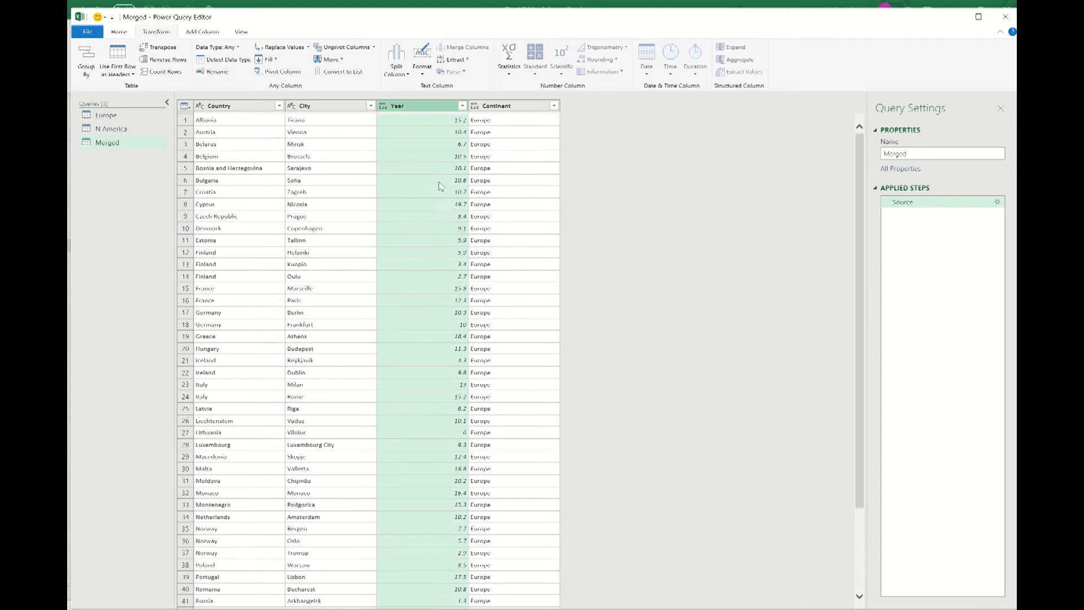
click(238, 48)
click(193, 59)
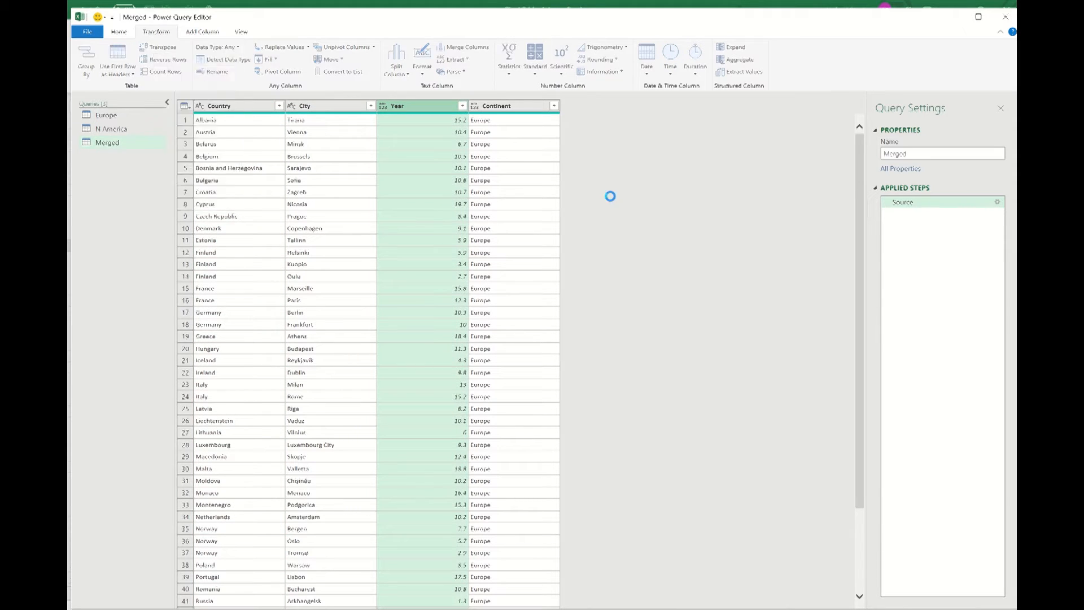
scroll(618, 192, down, 8)
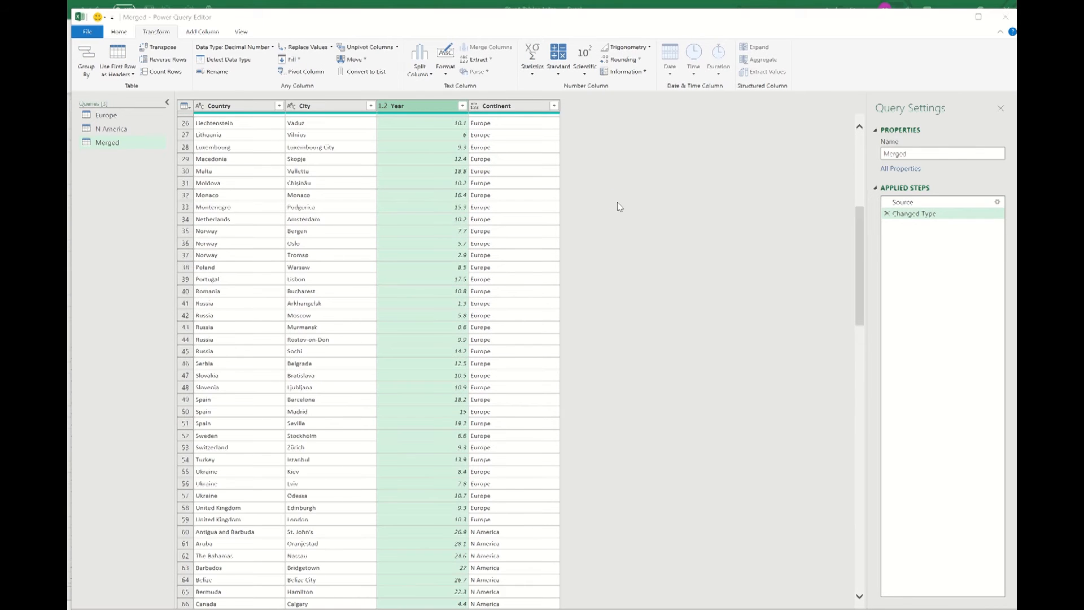
scroll(558, 398, down, 2)
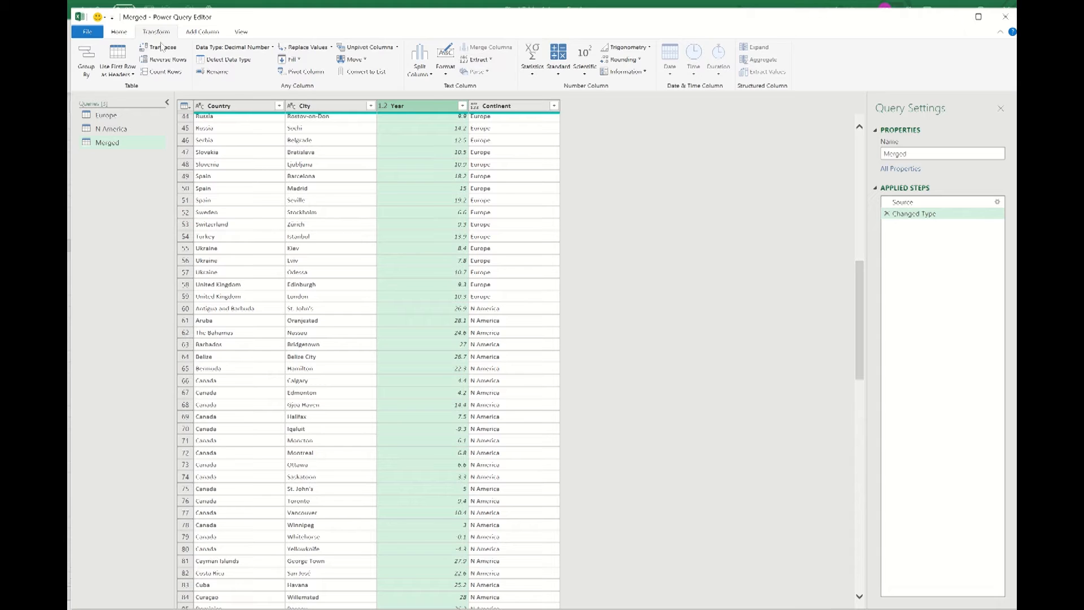
click(118, 33)
click(95, 57)
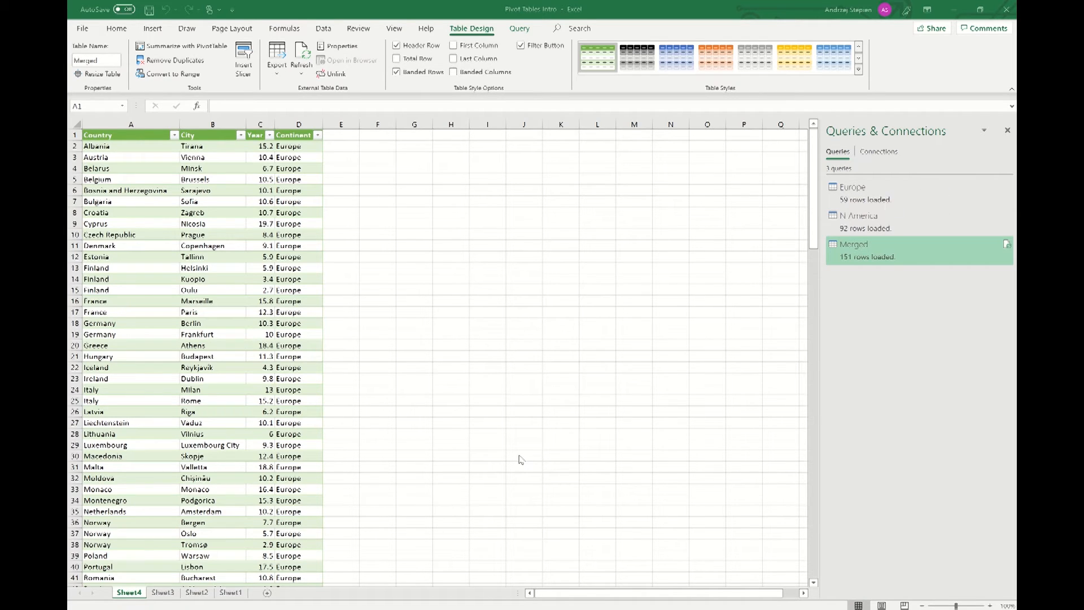
Review the loaded tables on Sheet3 and Sheet2, and look through the merged rows on Sheet4
click(168, 595)
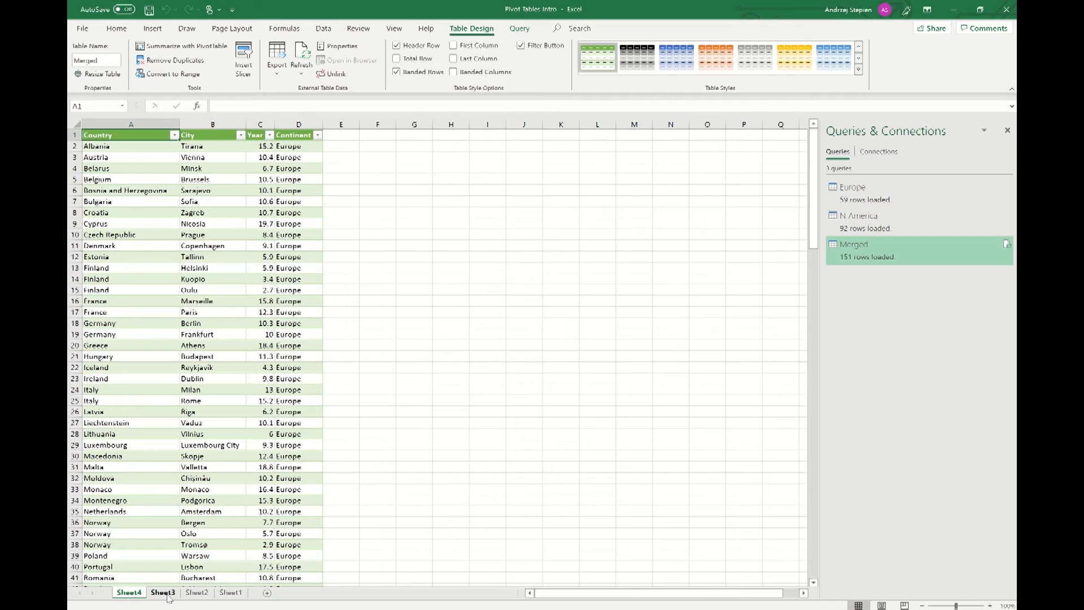
click(168, 594)
click(193, 595)
click(164, 597)
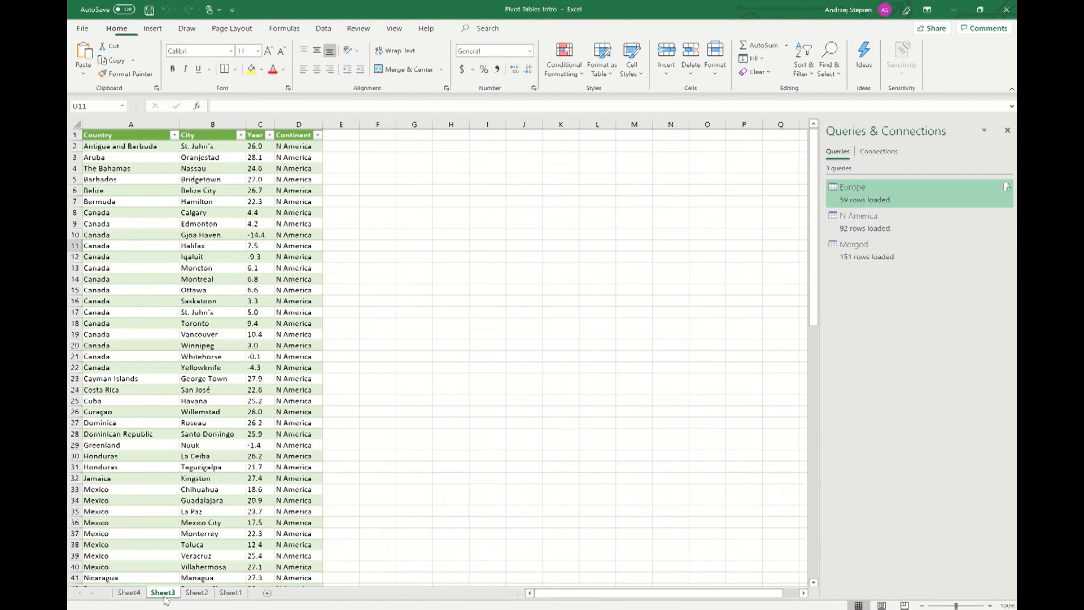
click(127, 592)
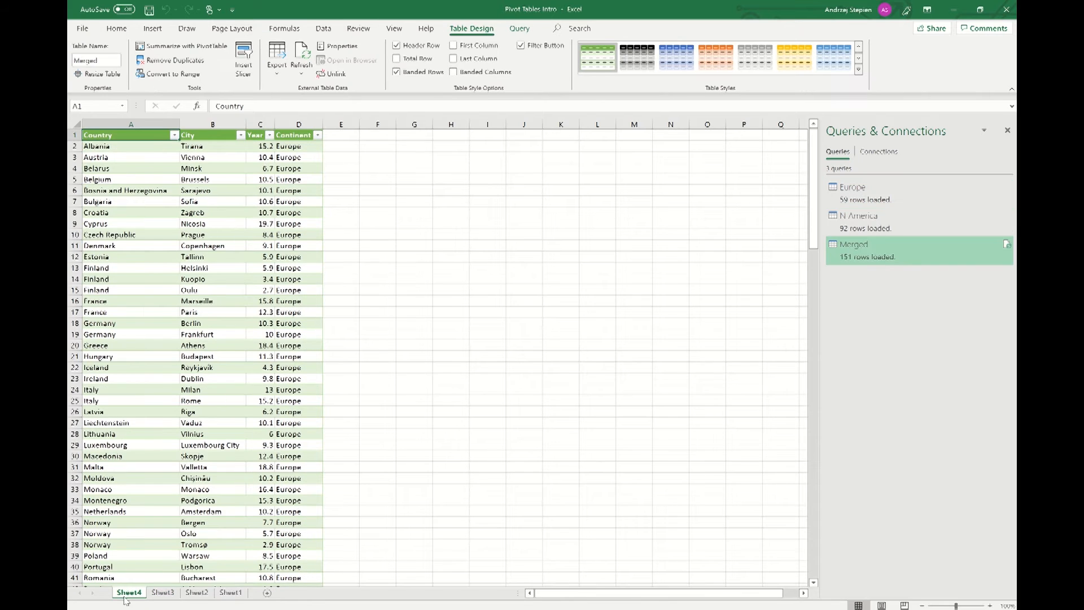
scroll(267, 326, down, 18)
scroll(267, 326, up, 18)
Rename Sheet4 as Merged and close the Queries & Connections pane
drag(139, 597, 170, 583)
text(Merged)
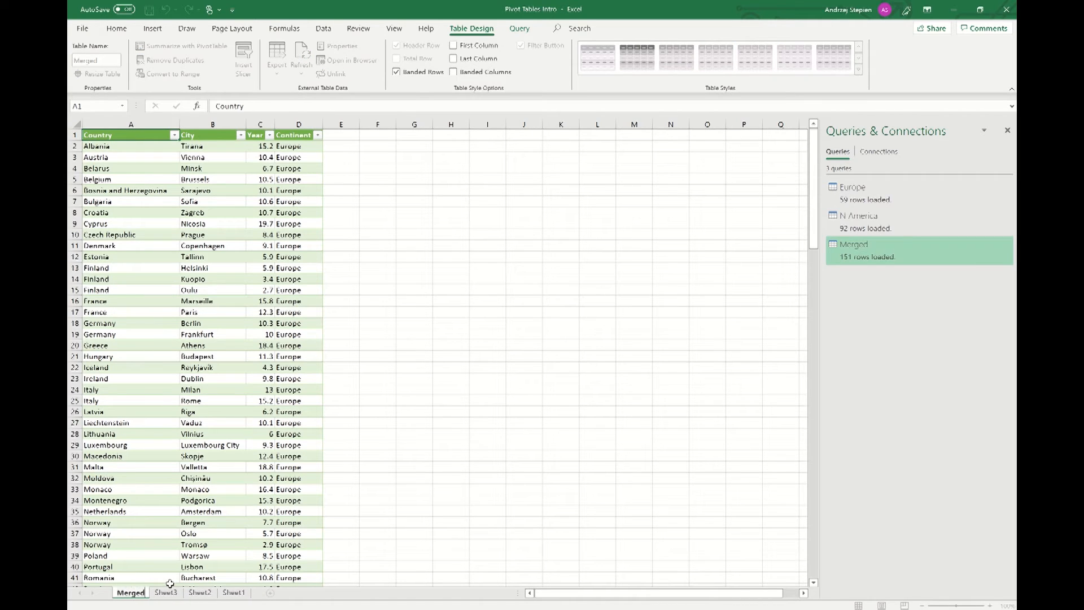
click(389, 368)
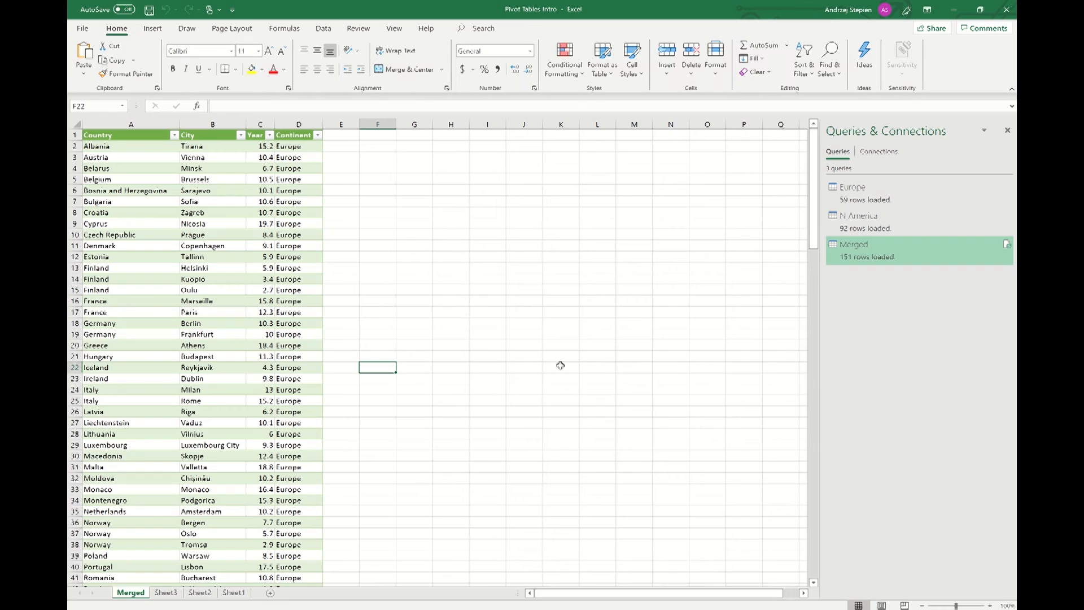
click(1007, 130)
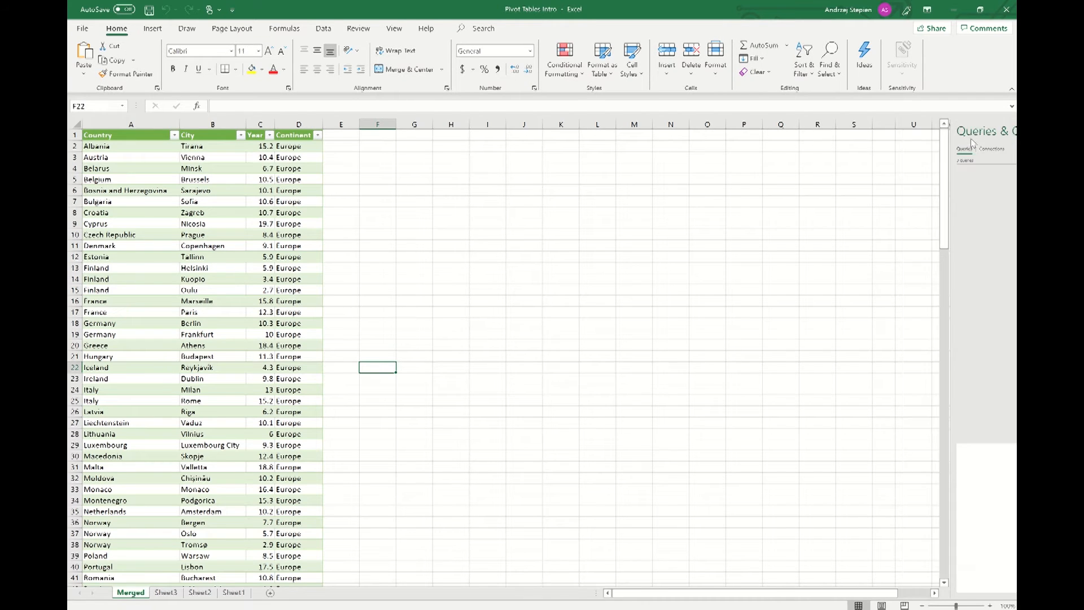
Start inserting a PivotTable from a cell inside the Merged table, and check which source data it covers
click(213, 224)
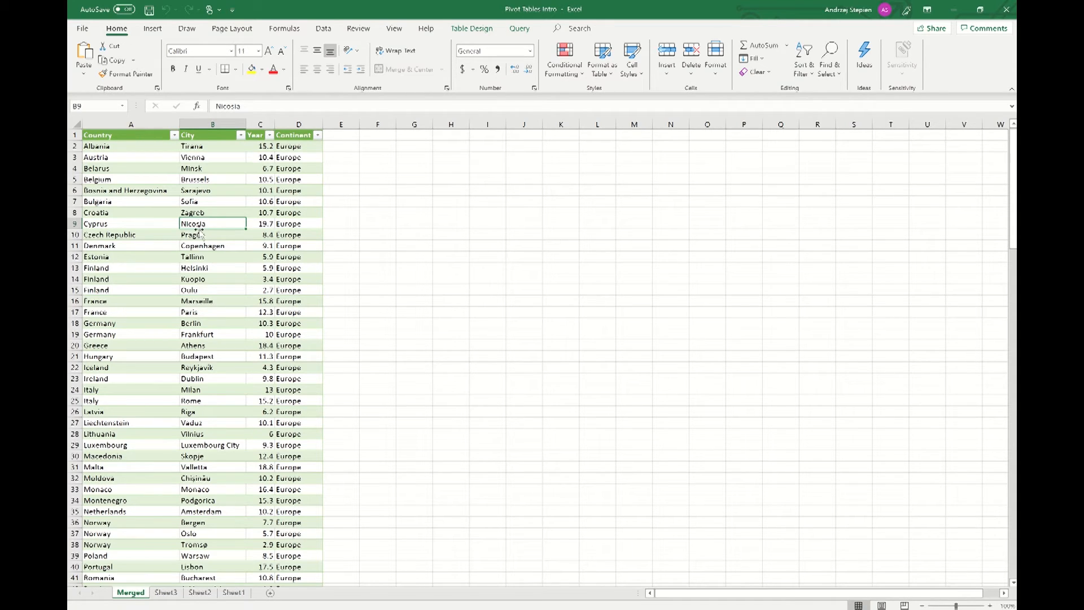
click(164, 30)
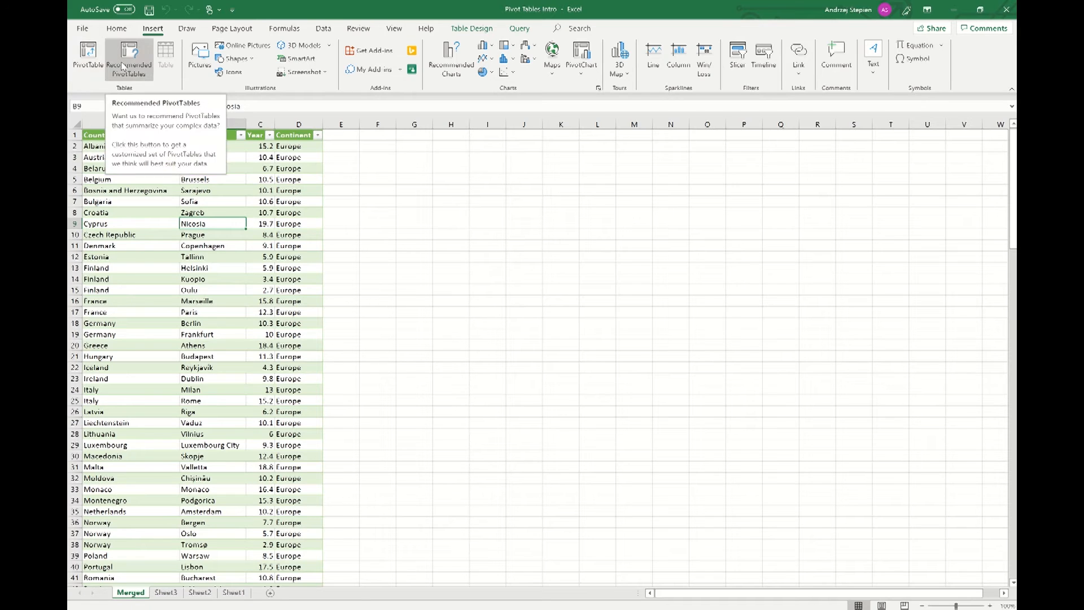
key(alt)
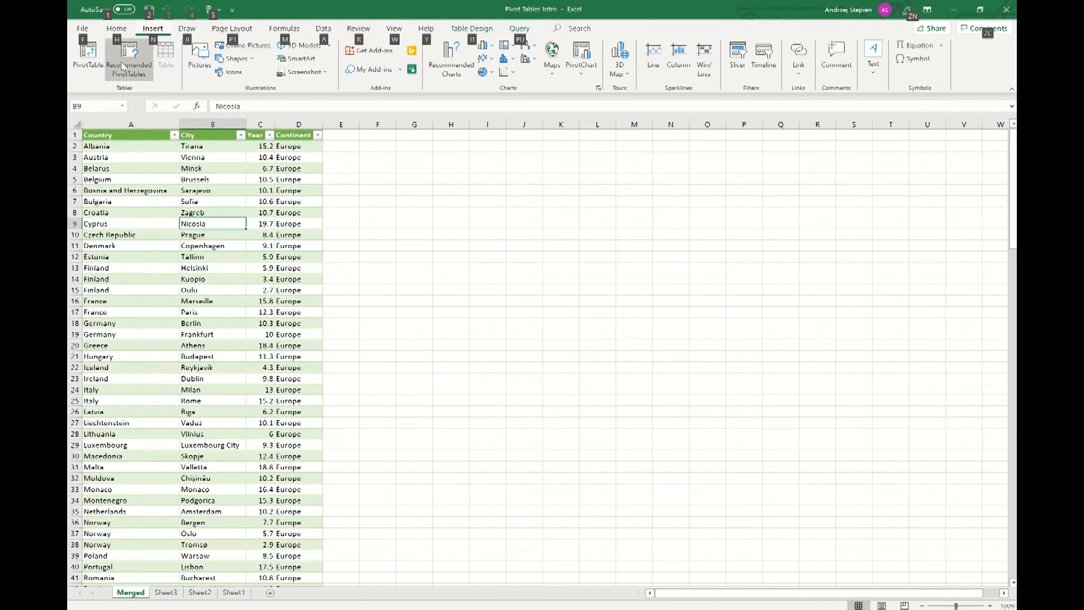
key(n)
key(v)
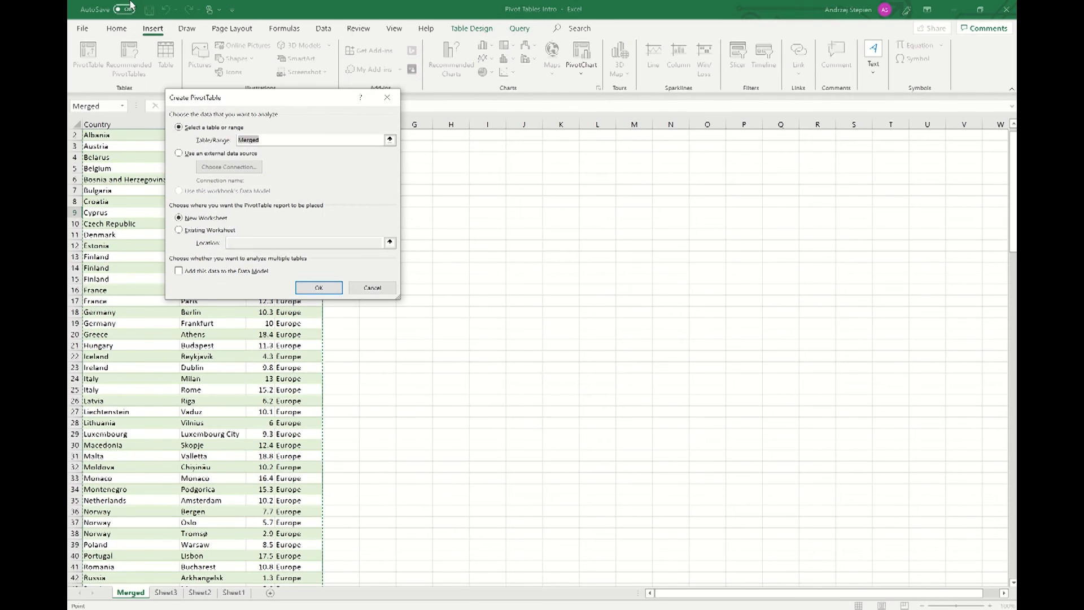
drag(276, 102, 471, 105)
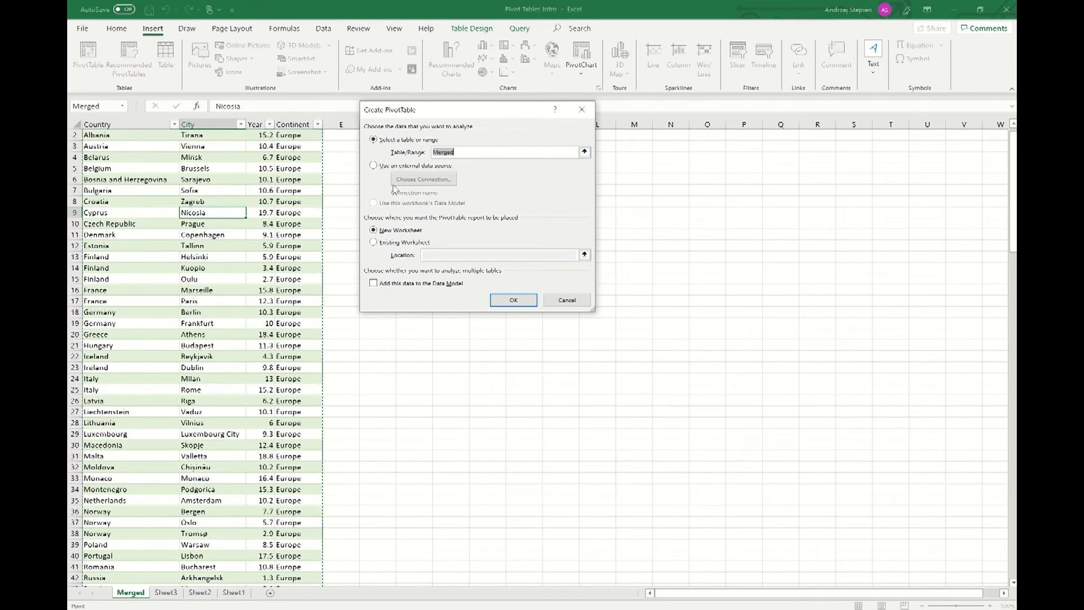
scroll(211, 254, down, 4)
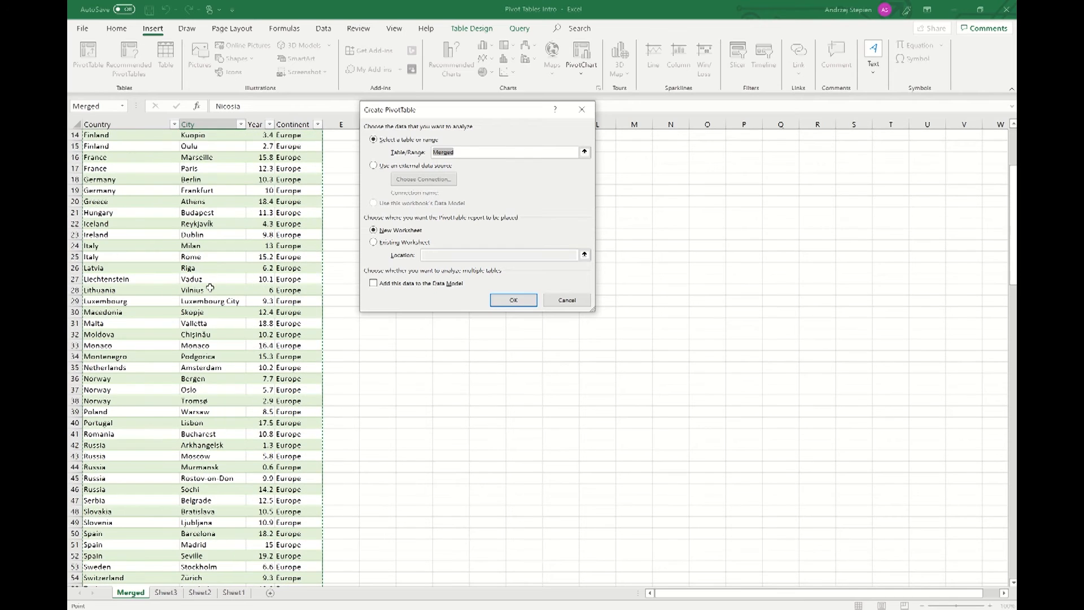
scroll(210, 288, up, 5)
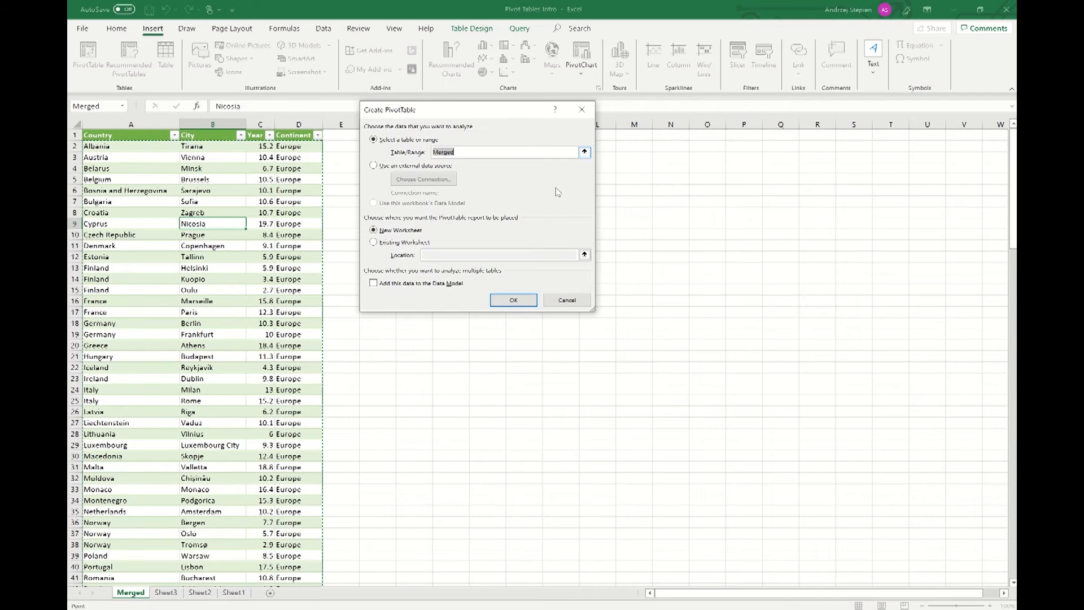
Try the blank range L2:O11 on the Merged sheet as the PivotTable source
drag(613, 146, 722, 249)
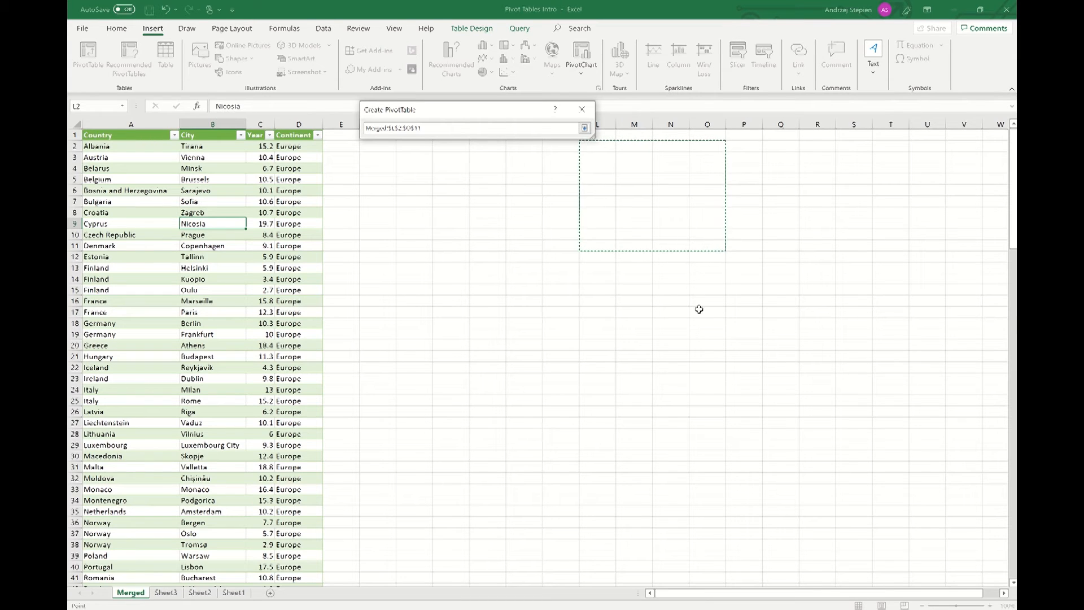
click(584, 128)
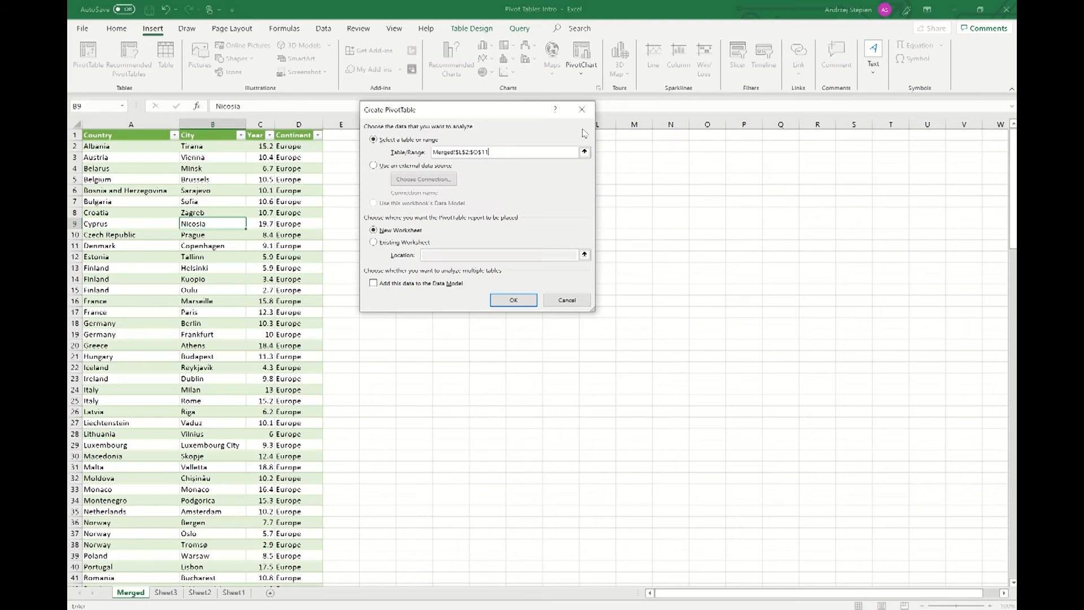
Set the PivotTable source to the whole Merged table and create the PivotTable on a new worksheet
drag(112, 130, 297, 130)
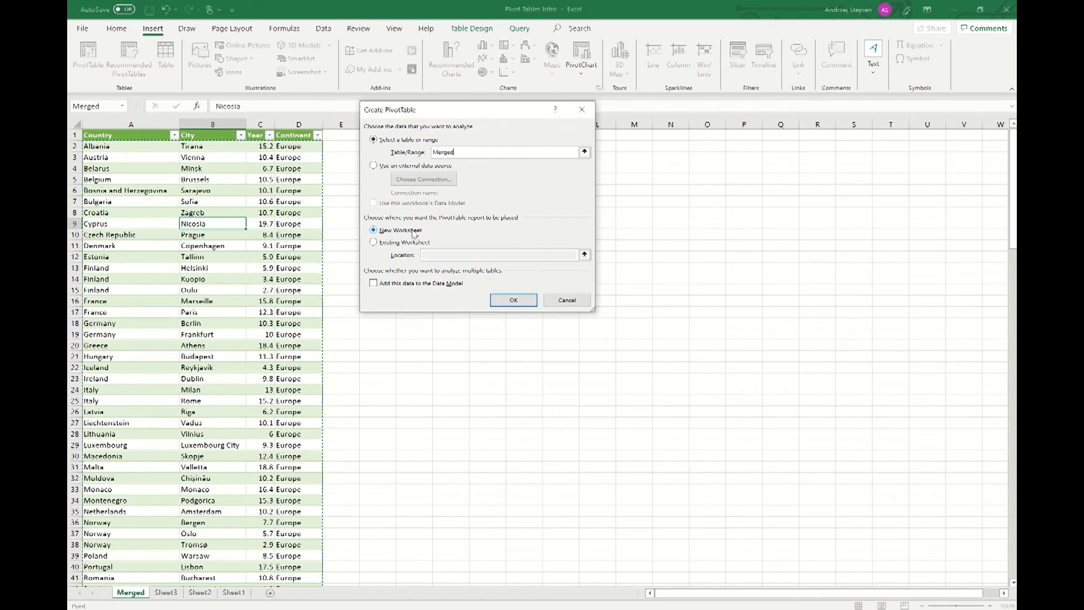
click(510, 301)
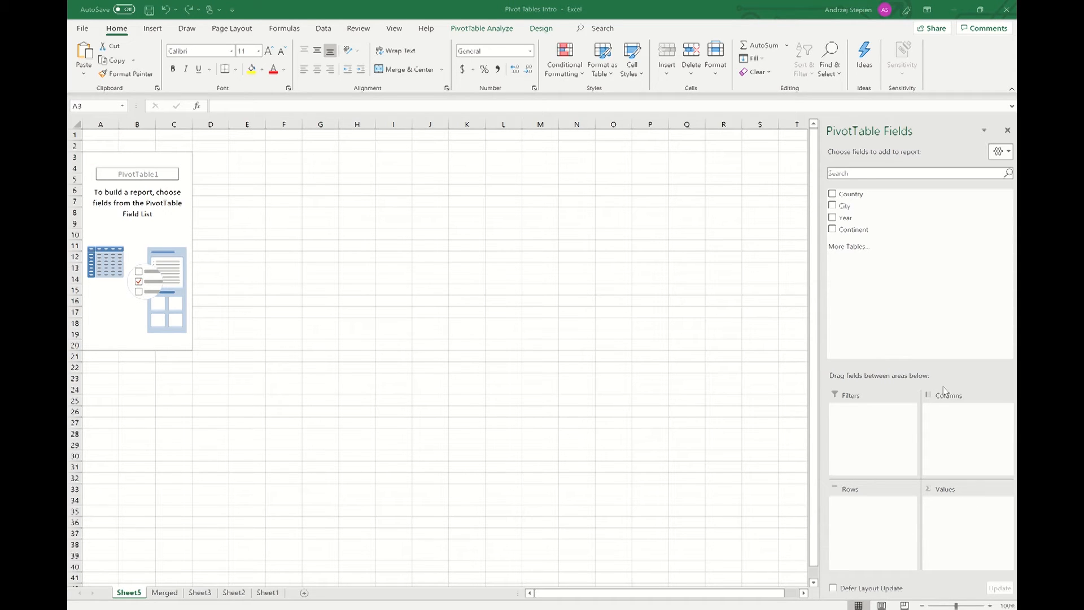
Add the Continent field to the PivotTable rows, try it as column labels, and return it to the rows
drag(853, 237, 880, 524)
drag(862, 244, 878, 517)
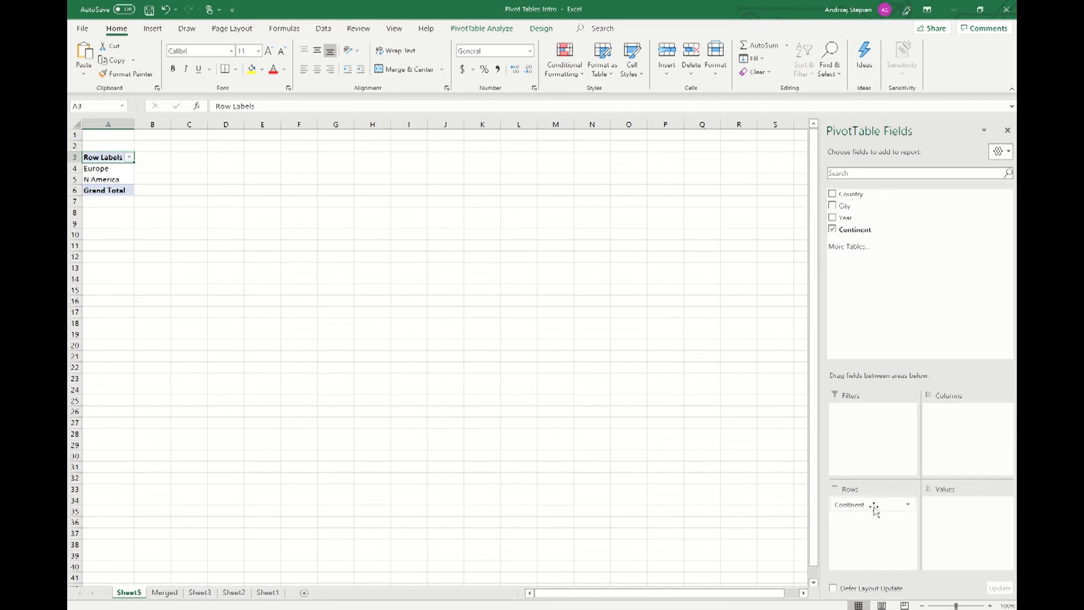
drag(874, 508, 964, 442)
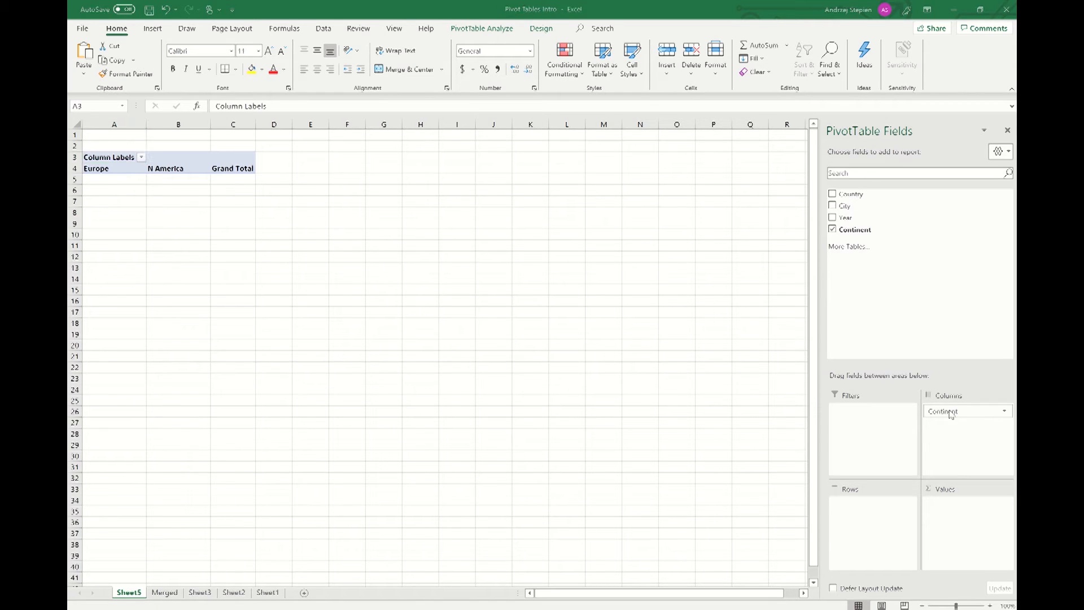
drag(948, 411, 889, 511)
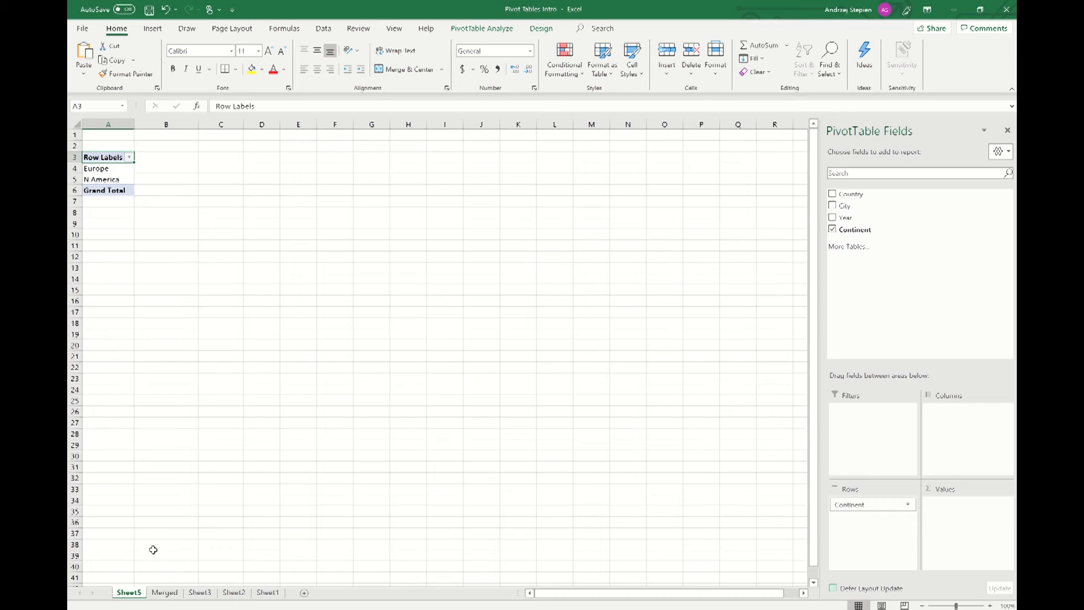
Review the source data on the Merged sheet, and add the Year field to the PivotTable values on Sheet5 as a sum
click(170, 593)
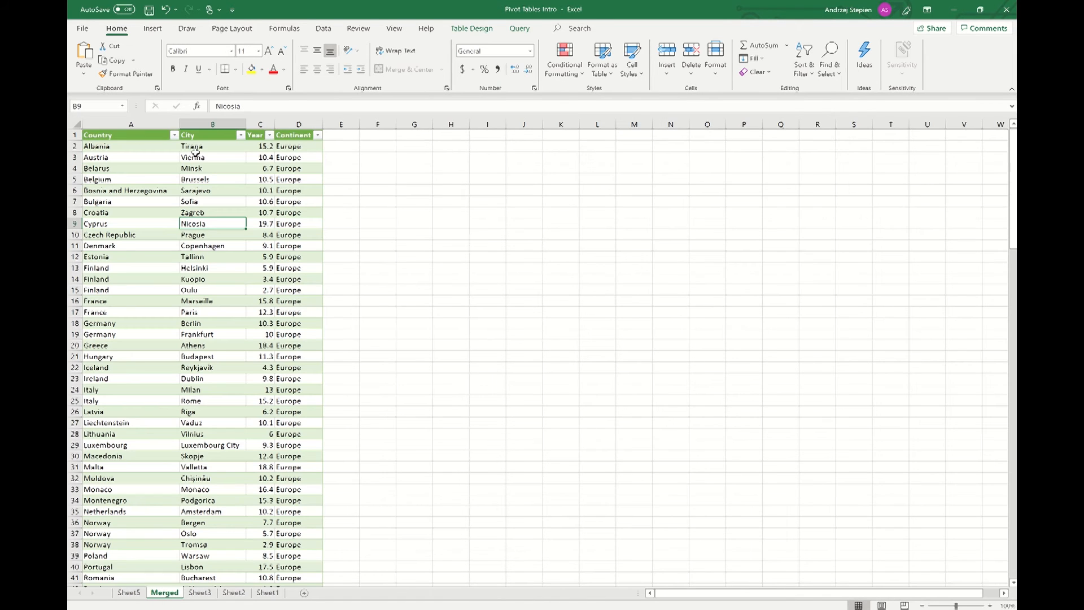
scroll(299, 231, down, 4)
scroll(300, 253, up, 4)
click(129, 593)
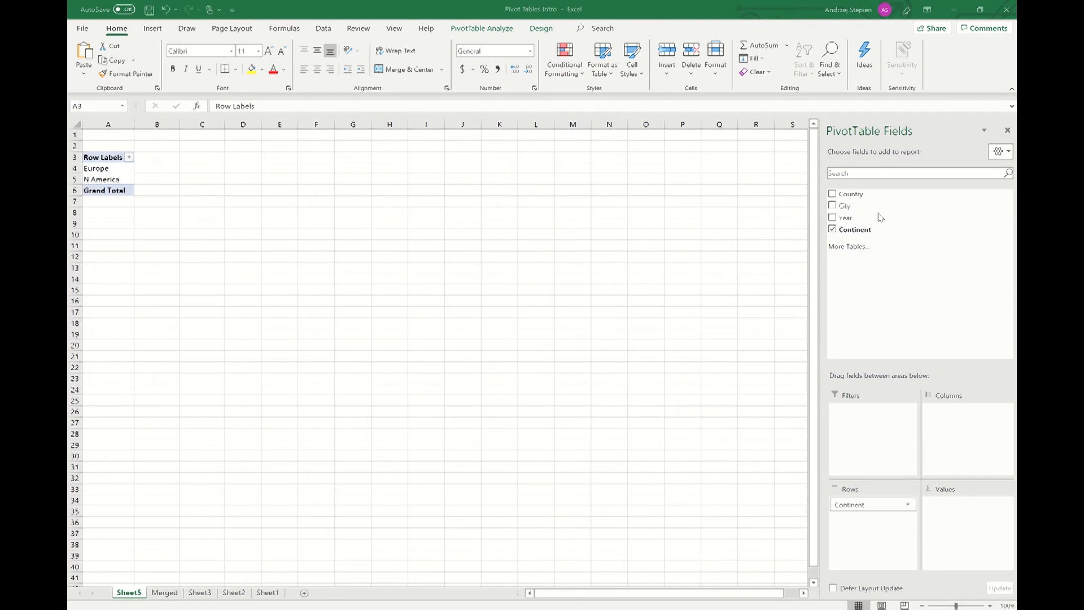
drag(845, 221, 918, 354)
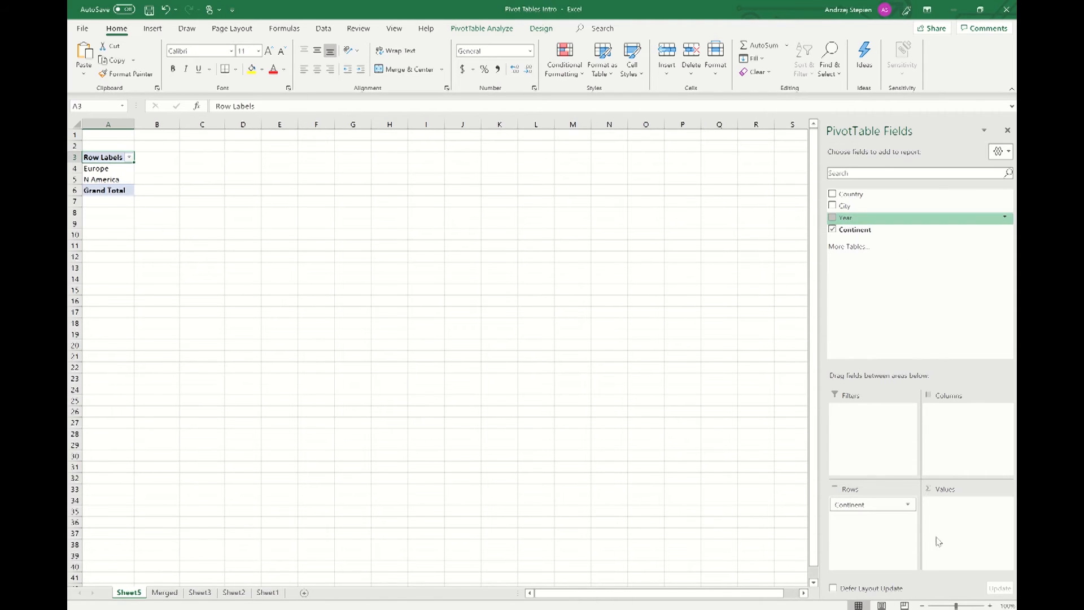
drag(845, 217, 980, 515)
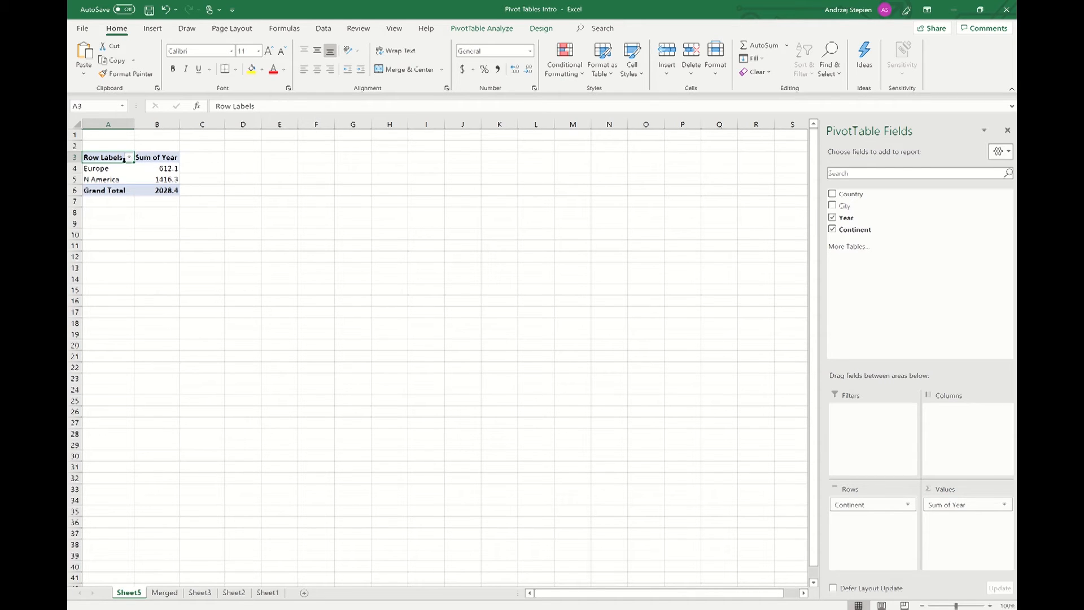
Filter the Merged table to Europe, select all its Year values to check their sum against the PivotTable, and return to Sheet5
mouse_move(175, 179)
click(165, 593)
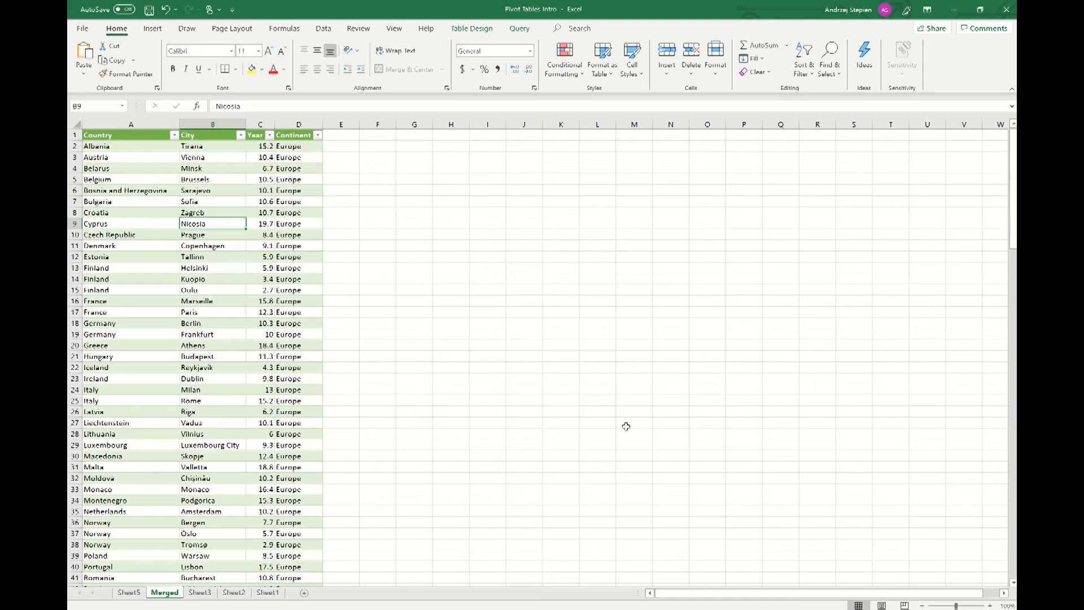
click(318, 135)
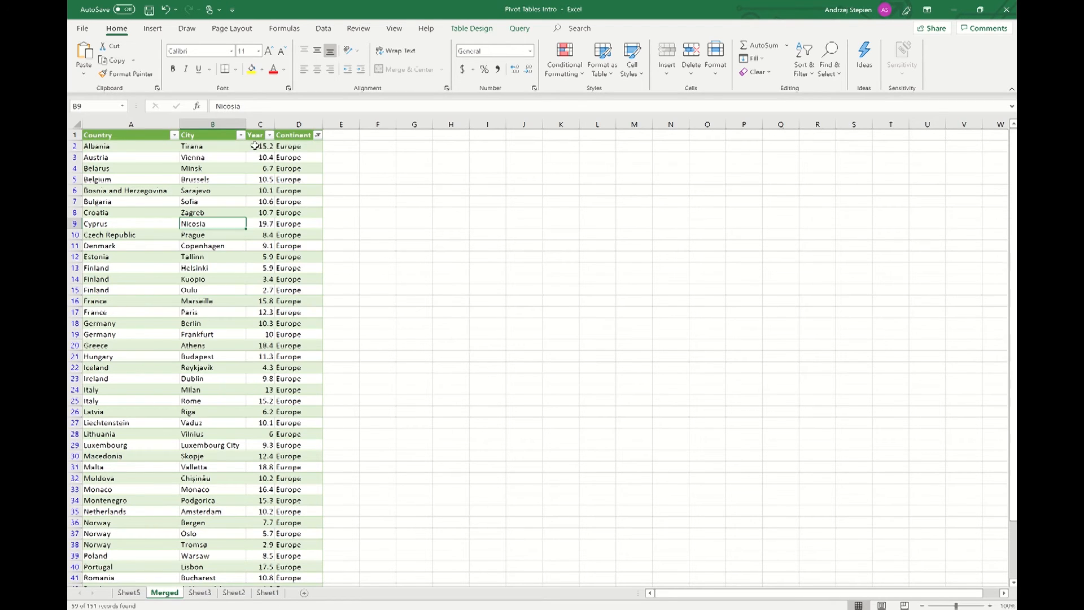
click(259, 146)
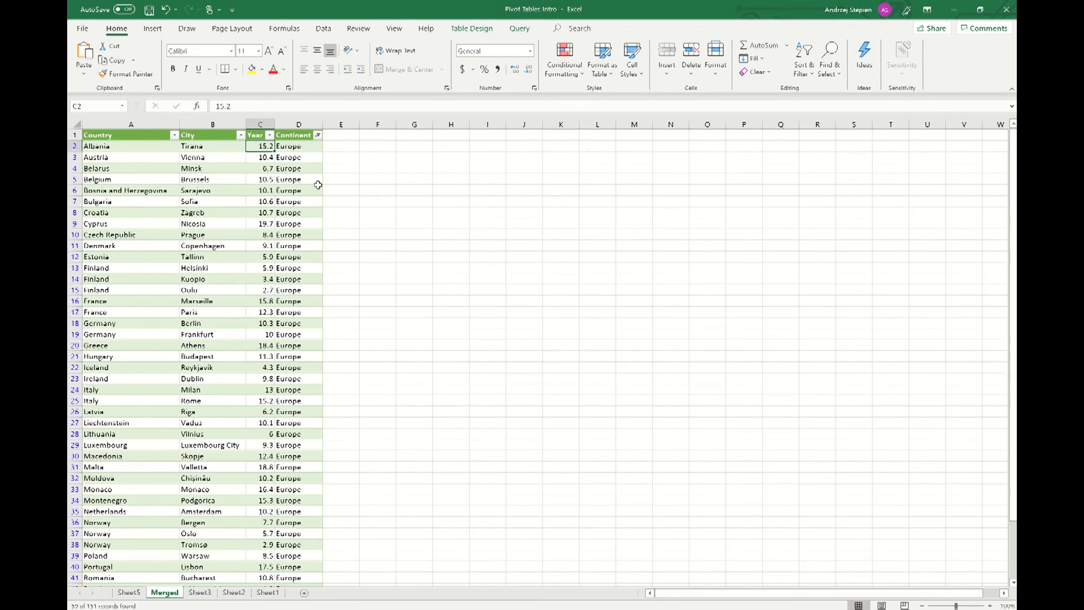
key(ctrl+shift+Down)
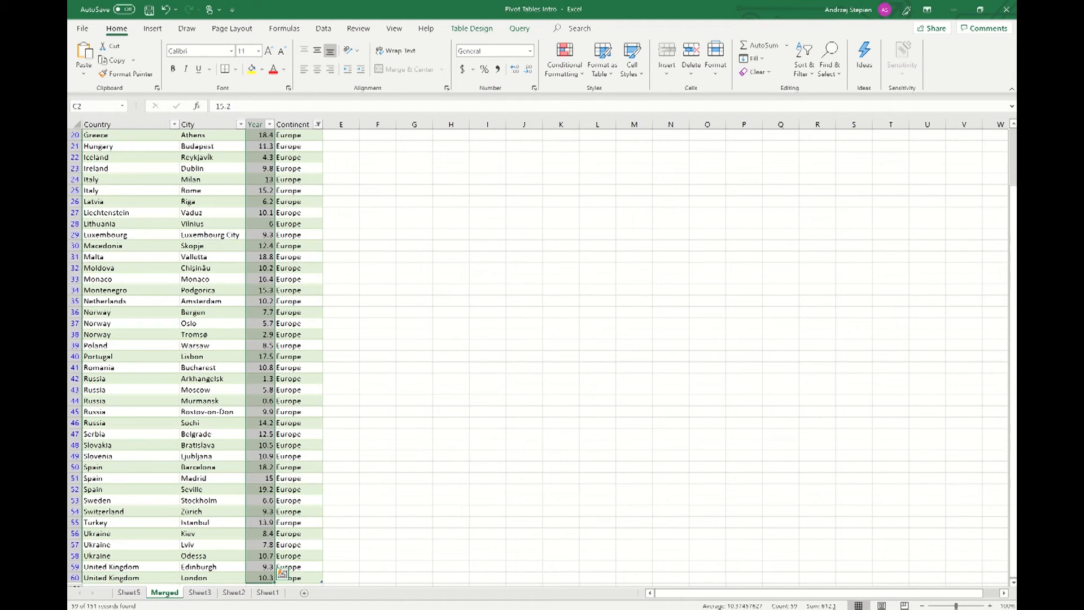
click(129, 592)
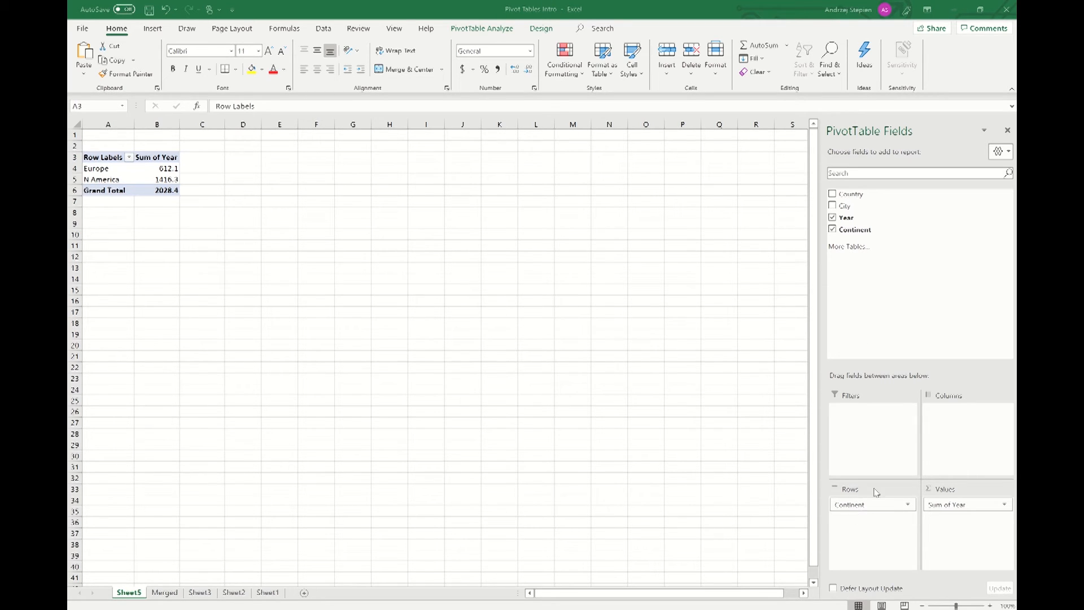
Replace the Continent field with the Country field in the PivotTable rows
click(866, 505)
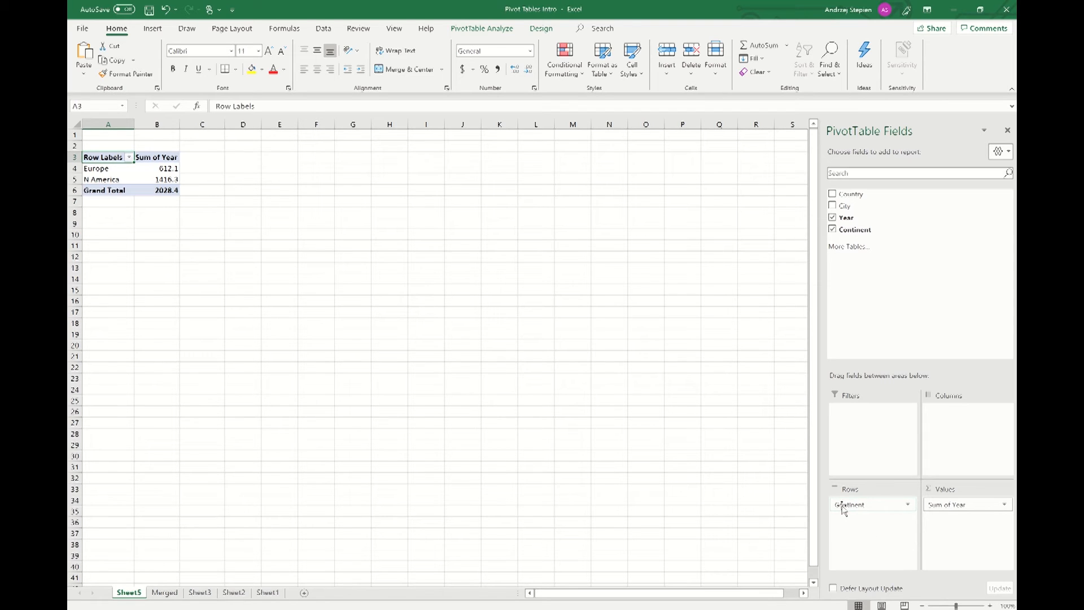
drag(859, 505, 898, 317)
drag(852, 193, 835, 499)
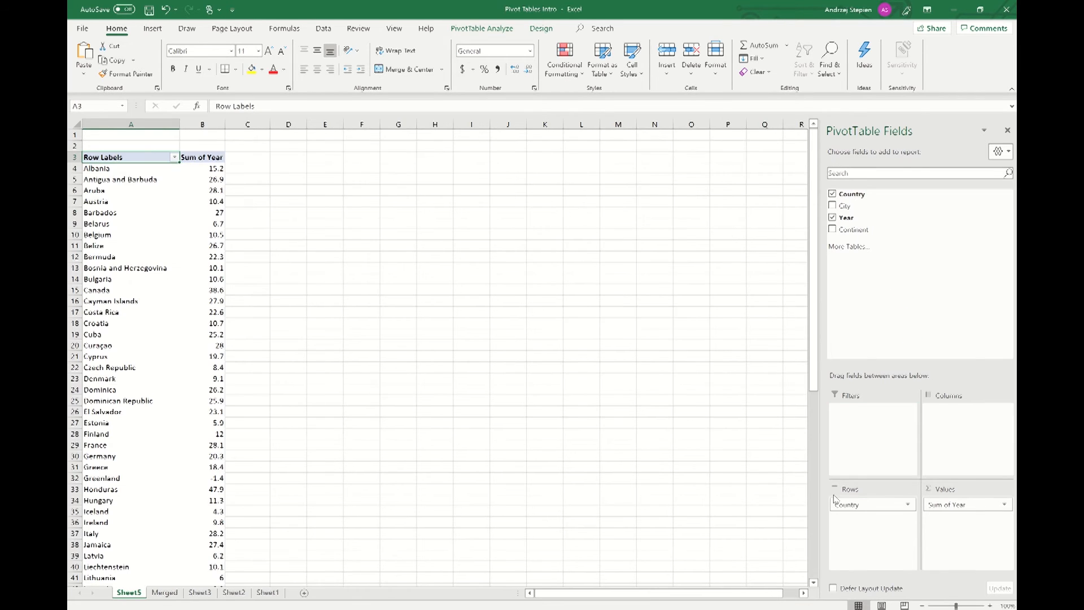
Check Albania's PivotTable value against its Year value on the Merged sheet, and return to Sheet5
click(118, 169)
click(165, 592)
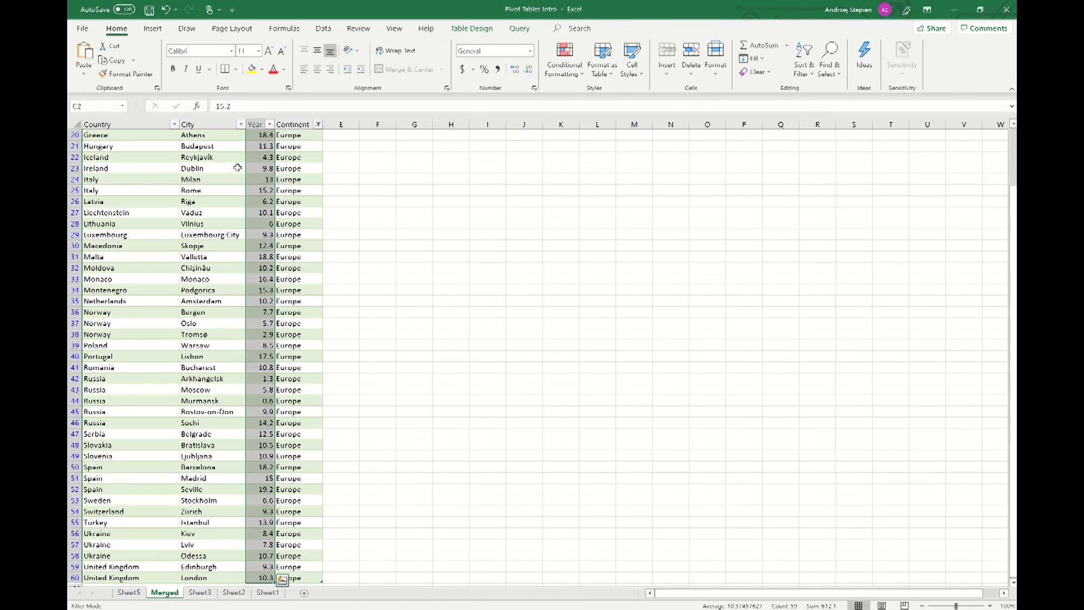
scroll(145, 169, up, 4)
scroll(159, 172, up, 3)
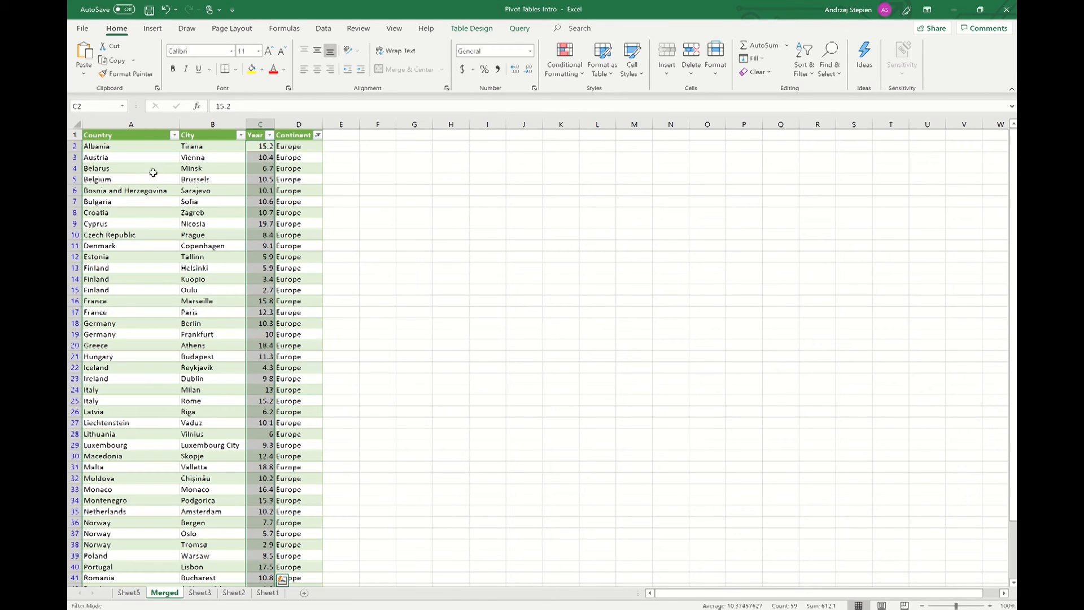
click(260, 145)
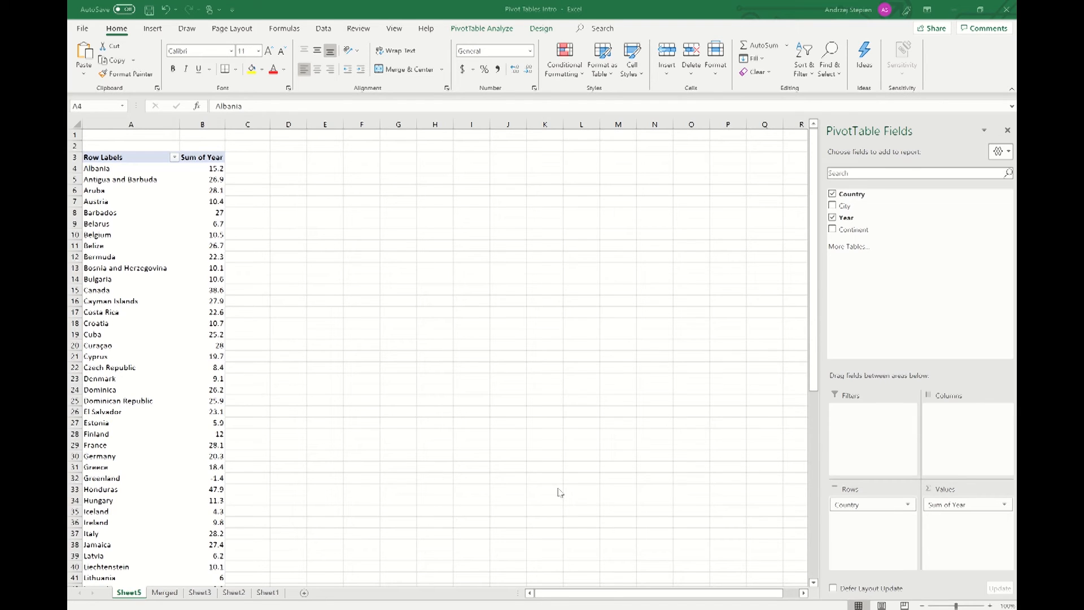
Try the Country field as PivotTable column labels, and return it to the rows
click(852, 511)
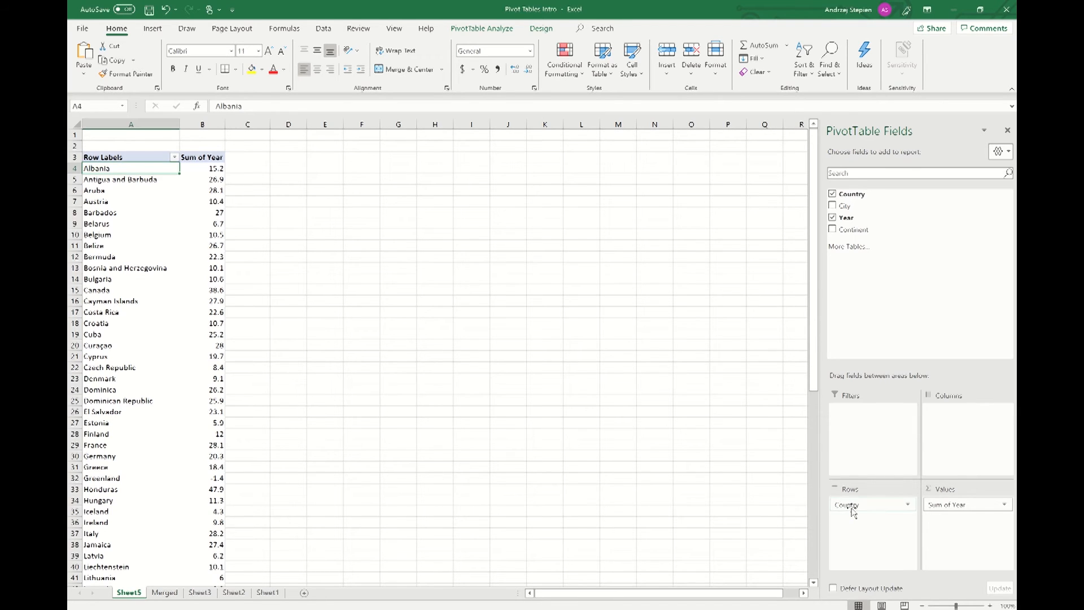
drag(906, 506, 958, 446)
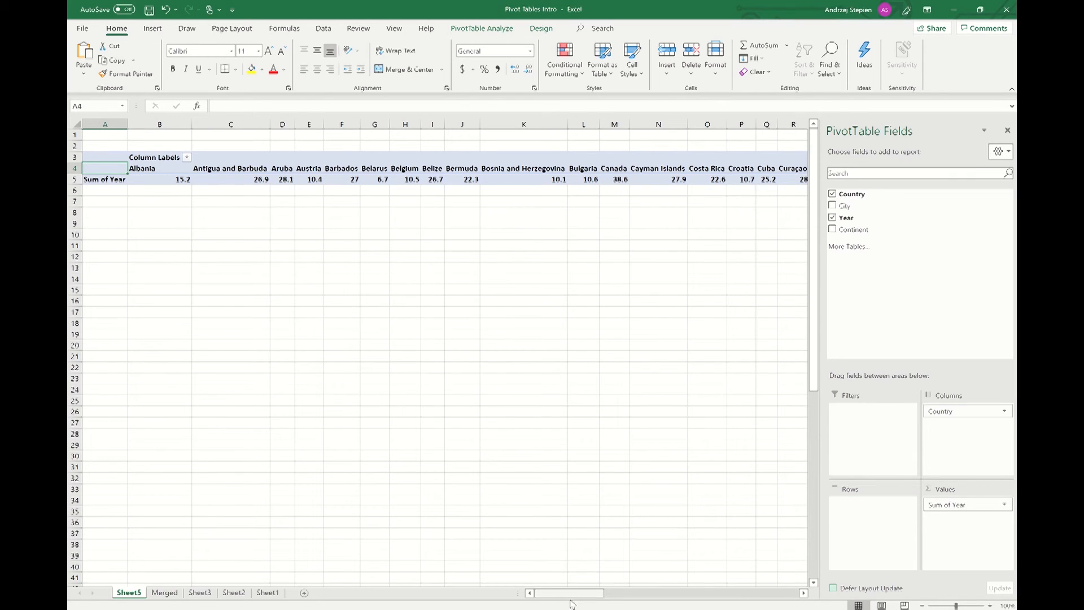
drag(957, 411, 881, 499)
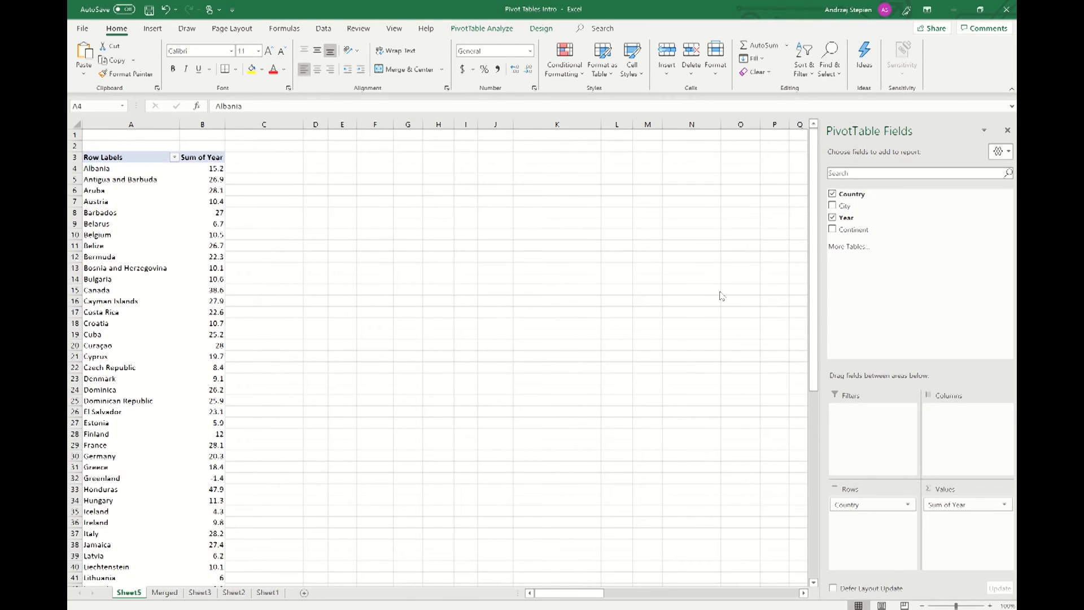
Add the Continent field as a PivotTable report filter, set it to Europe, and review the filtered countries
drag(857, 234, 897, 426)
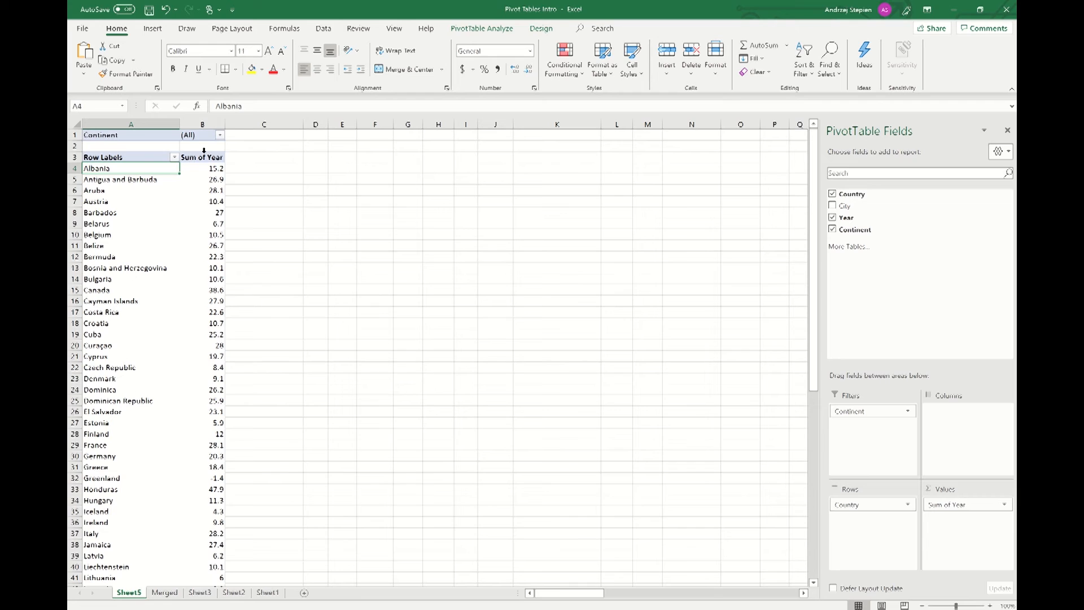
click(220, 135)
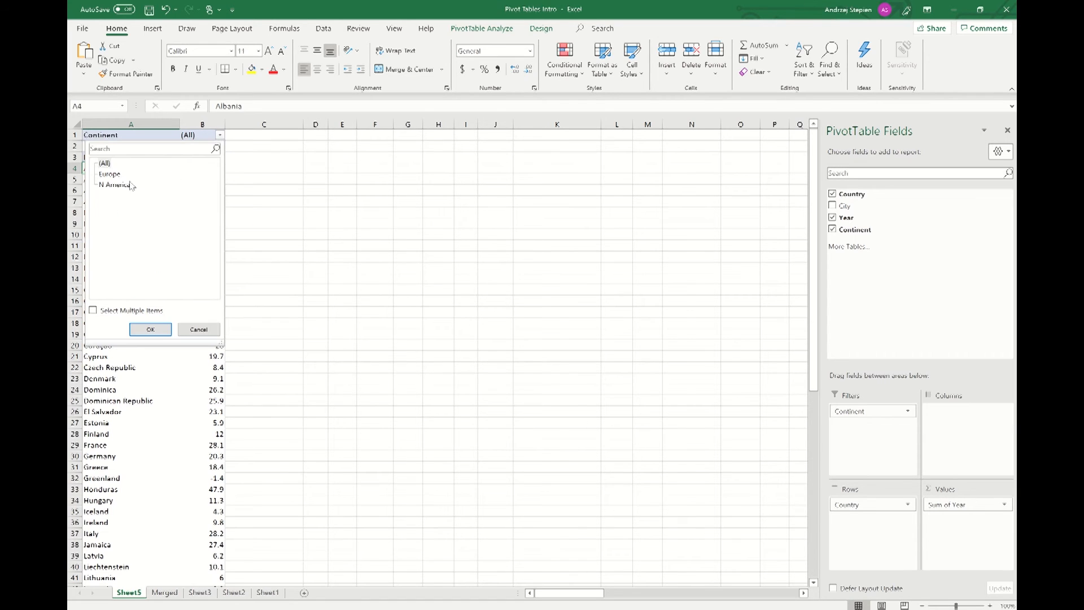
click(110, 175)
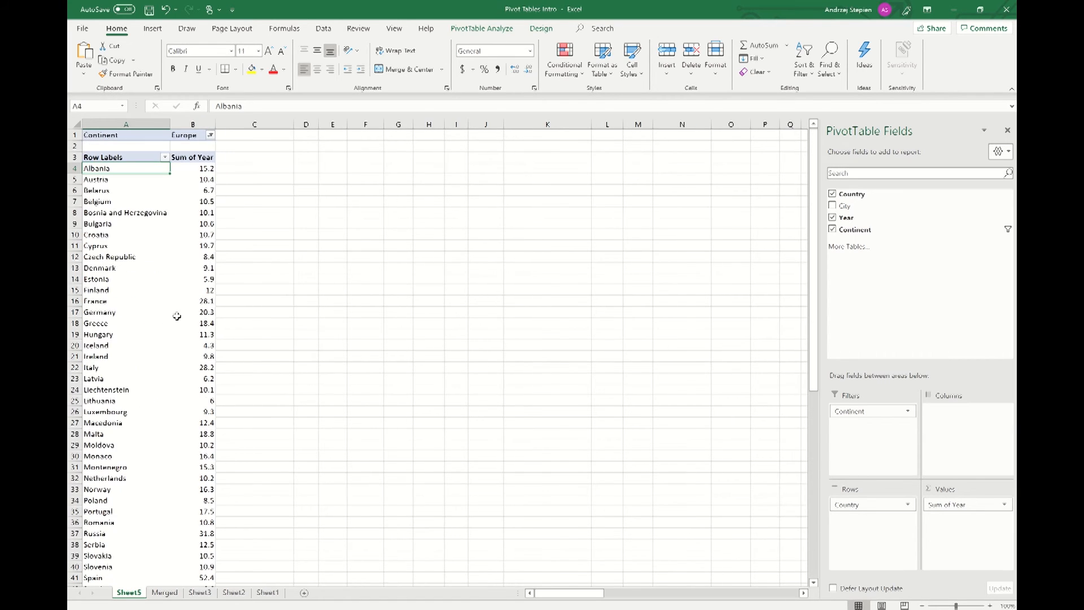
scroll(120, 350, down, 6)
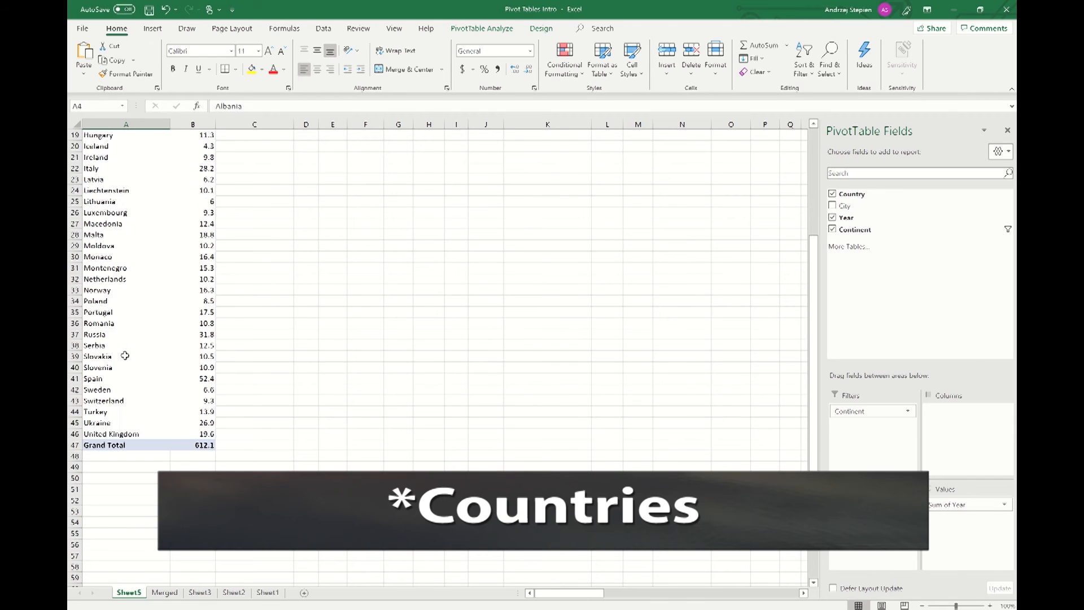
scroll(121, 350, up, 6)
Switch the PivotTable's Continent report filter to N America
click(210, 135)
click(106, 184)
click(139, 329)
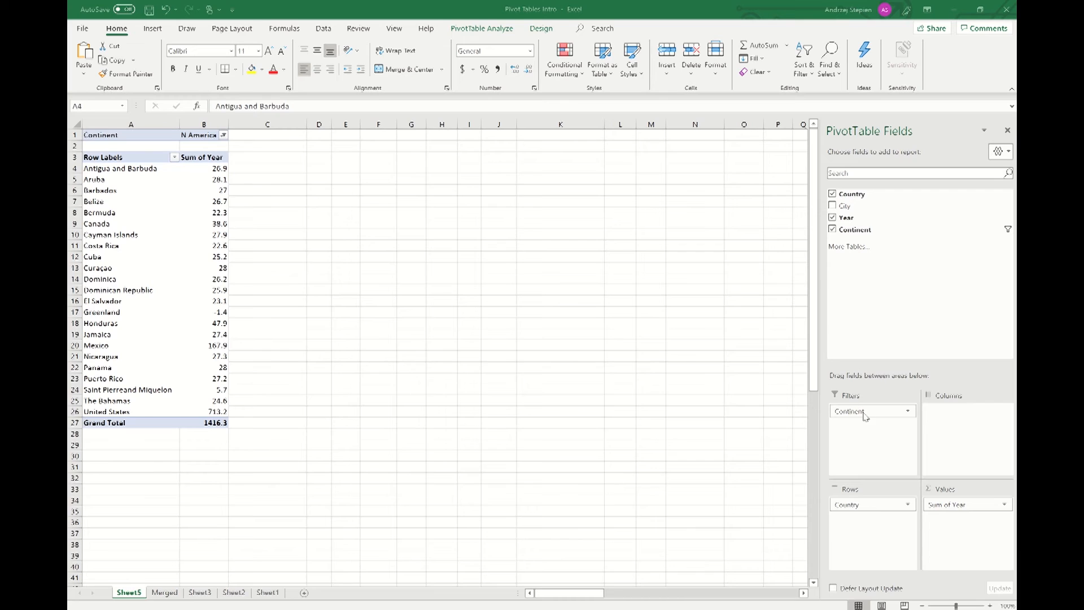
Move the Continent field above Country in the PivotTable rows, and review the grouped countries, collapsing and re-expanding Europe
drag(864, 411, 888, 510)
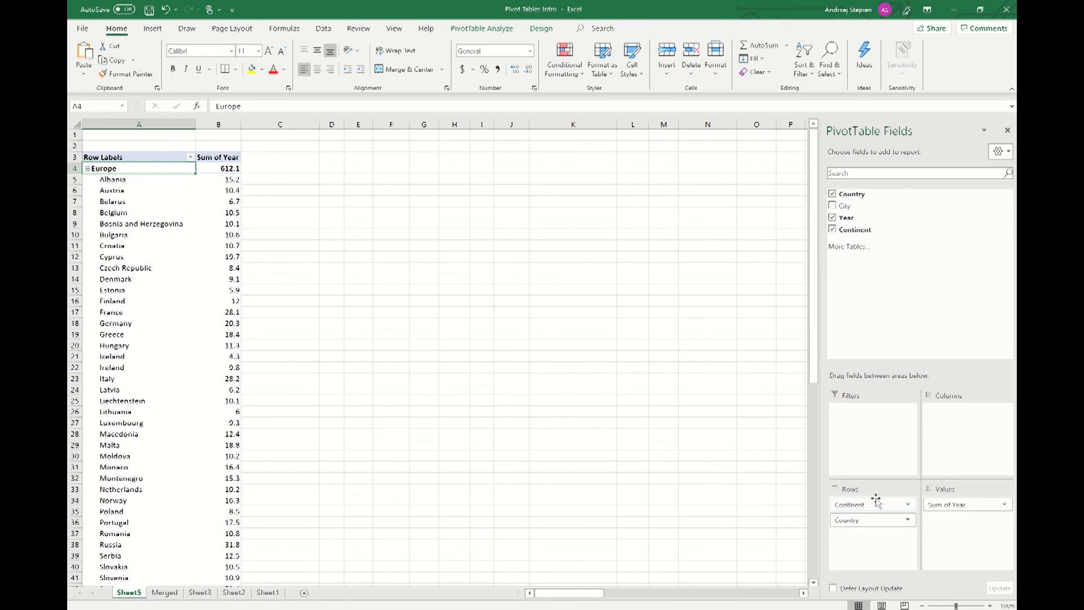
click(88, 169)
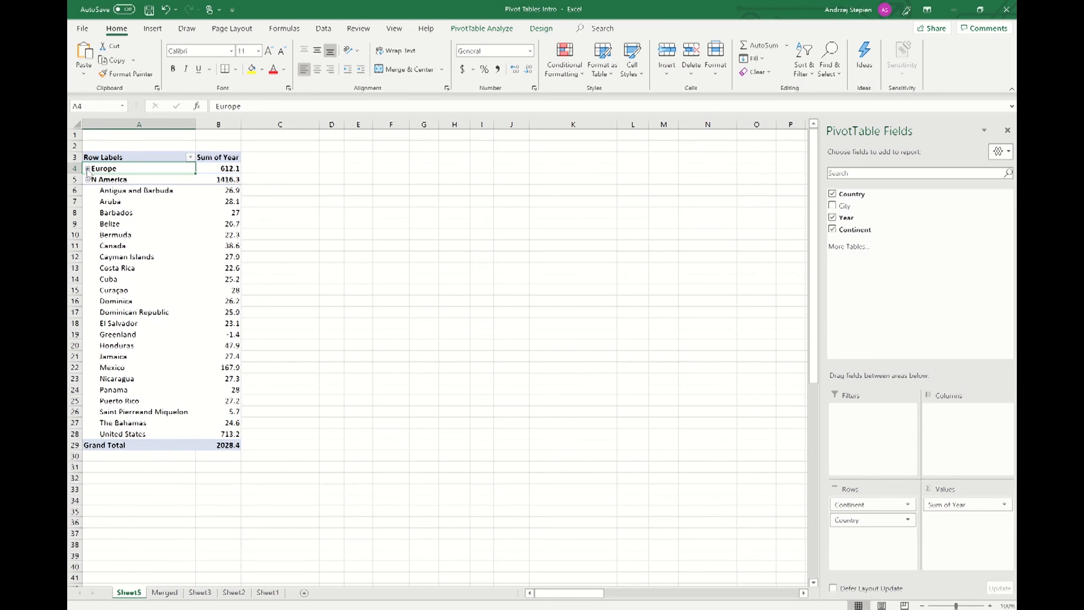
click(87, 169)
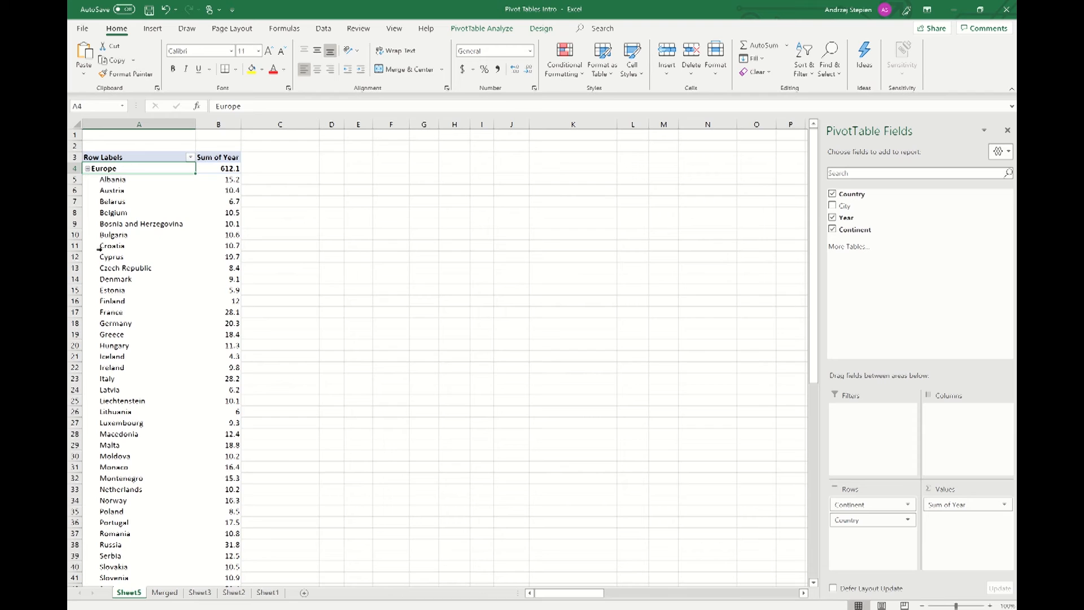
scroll(99, 248, down, 8)
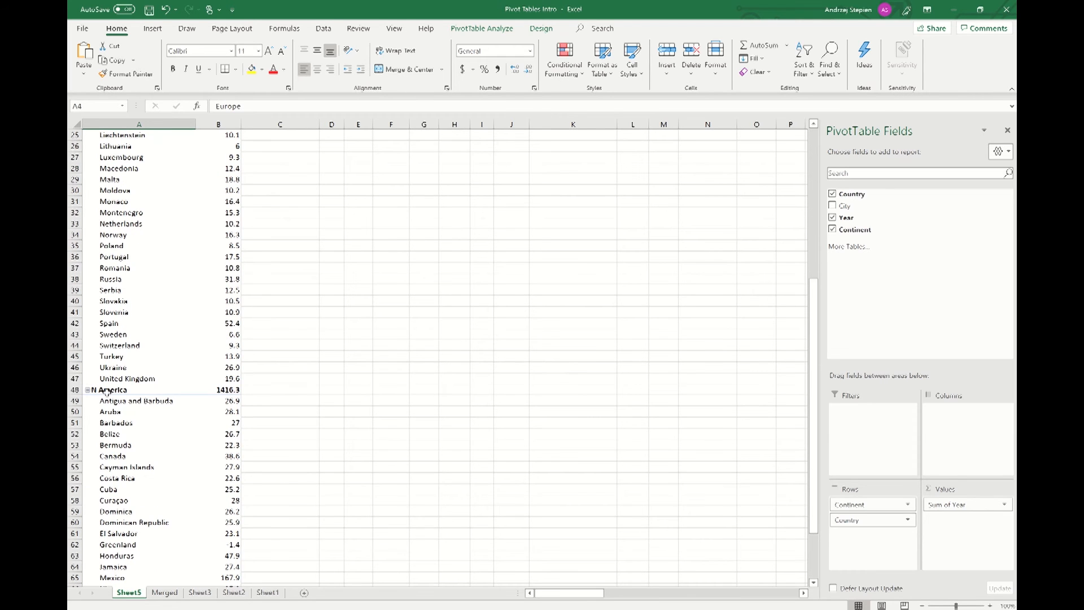
scroll(113, 395, up, 8)
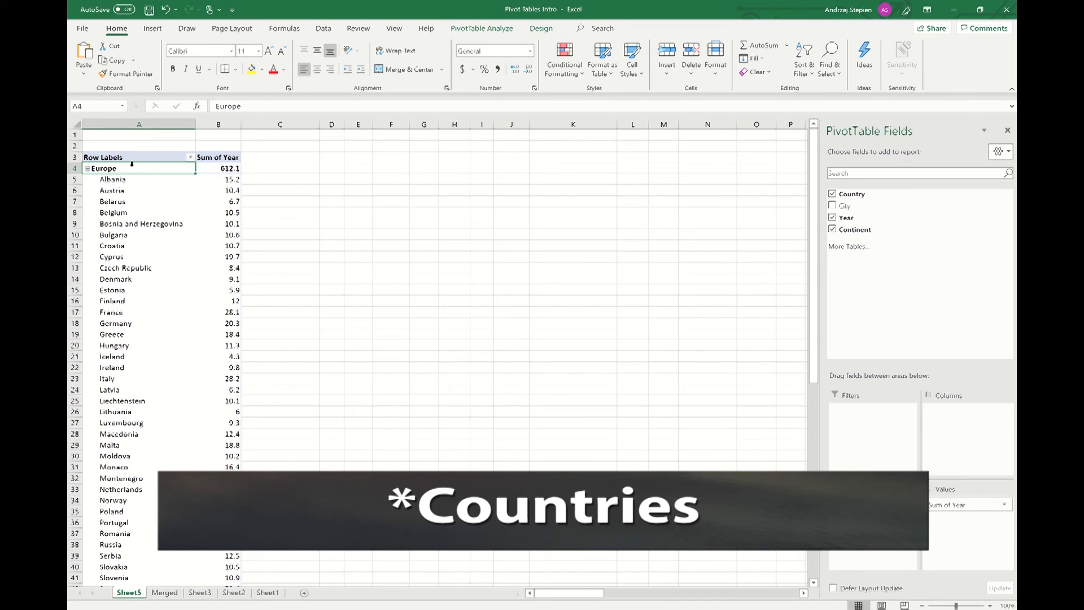
scroll(128, 234, down, 8)
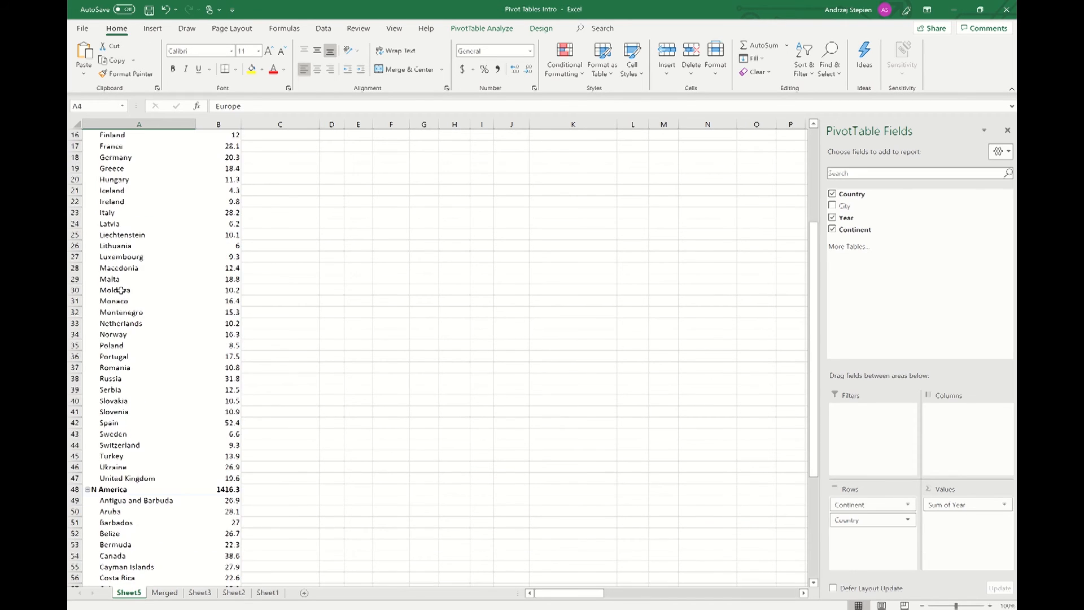
scroll(146, 404, down, 2)
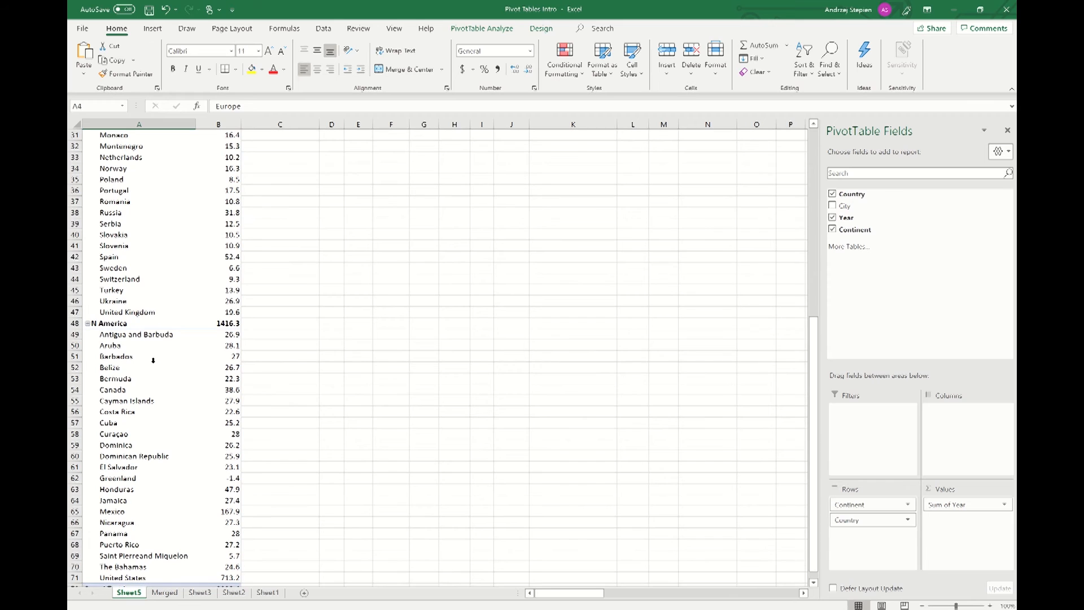
scroll(145, 381, up, 10)
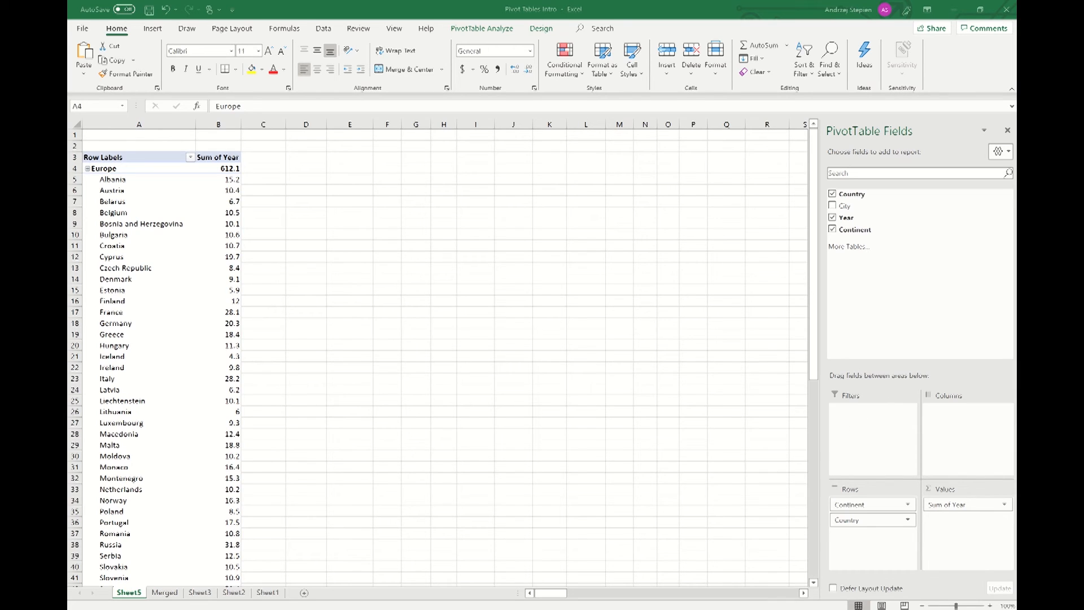
Move the Continent field to the PivotTable columns and the Country field to the report filters
click(872, 507)
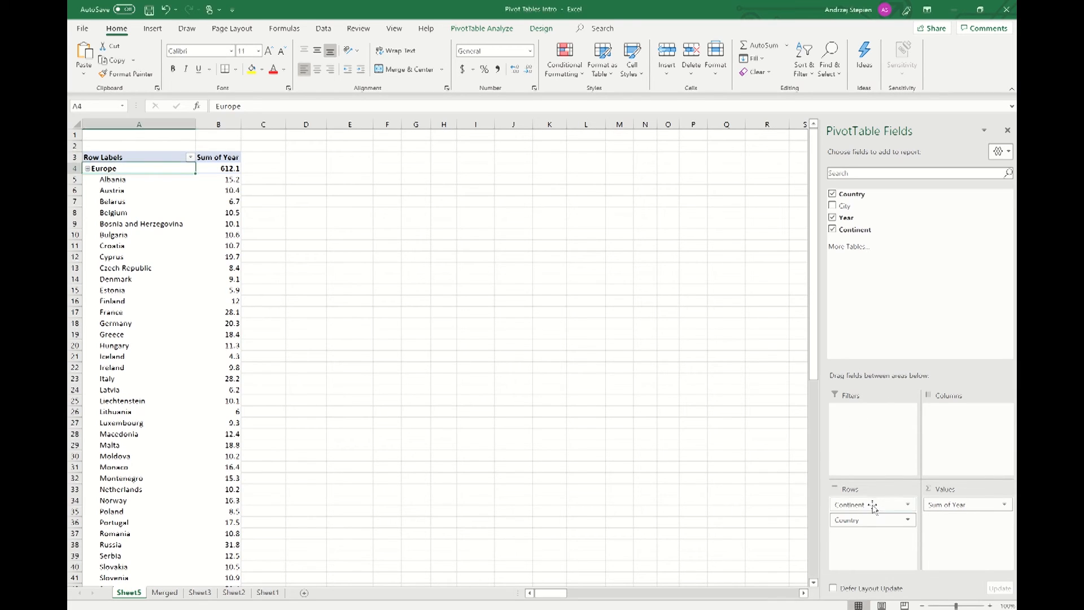
drag(856, 507, 969, 435)
drag(867, 508, 883, 443)
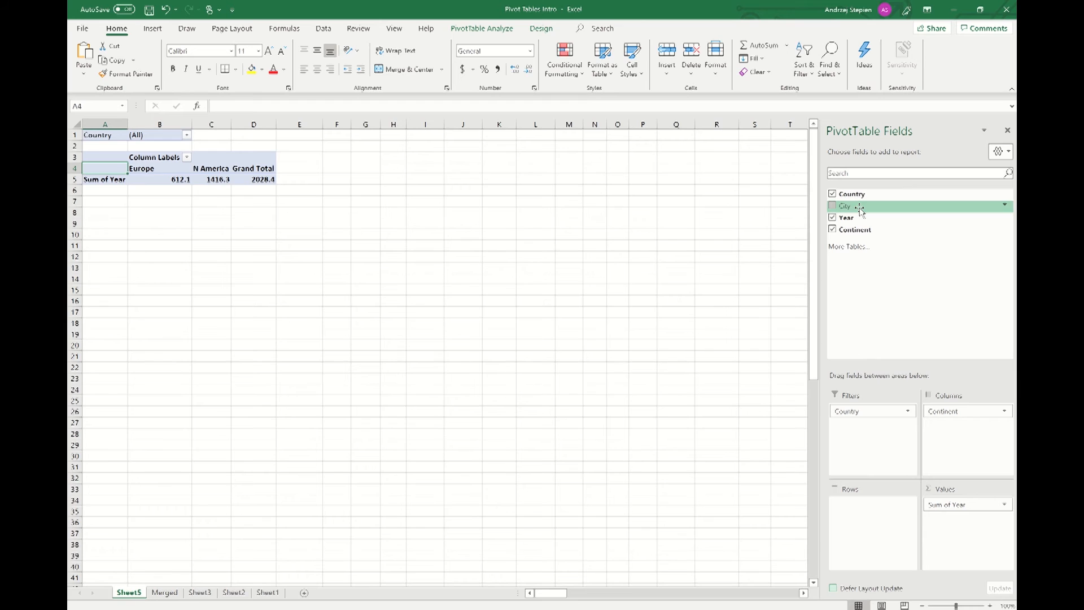
Add the City field to the PivotTable rows, and set the Country report filter to Canada
drag(860, 211, 869, 523)
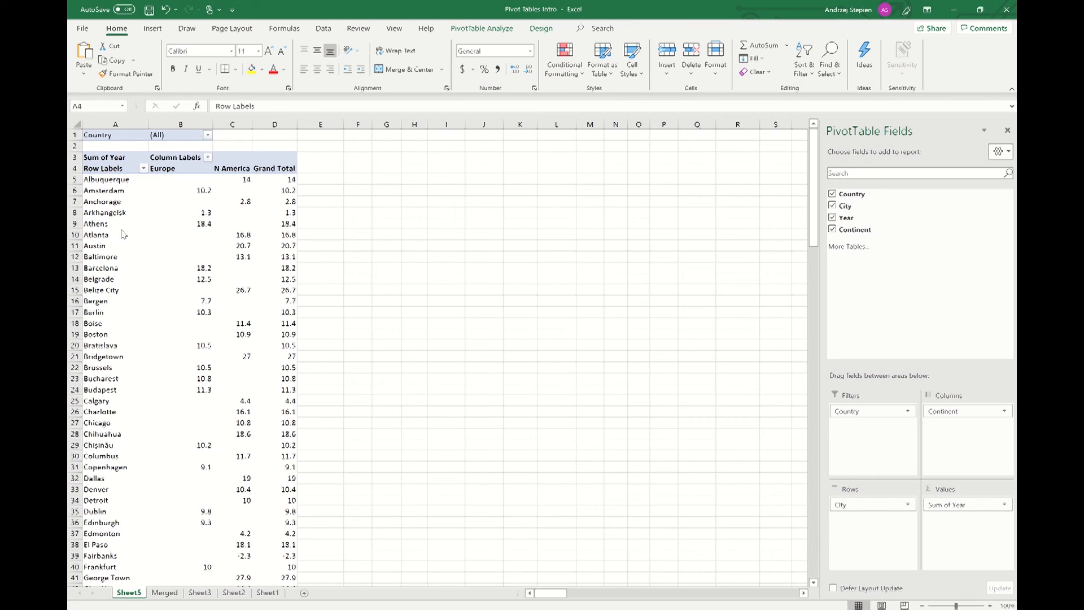
click(207, 135)
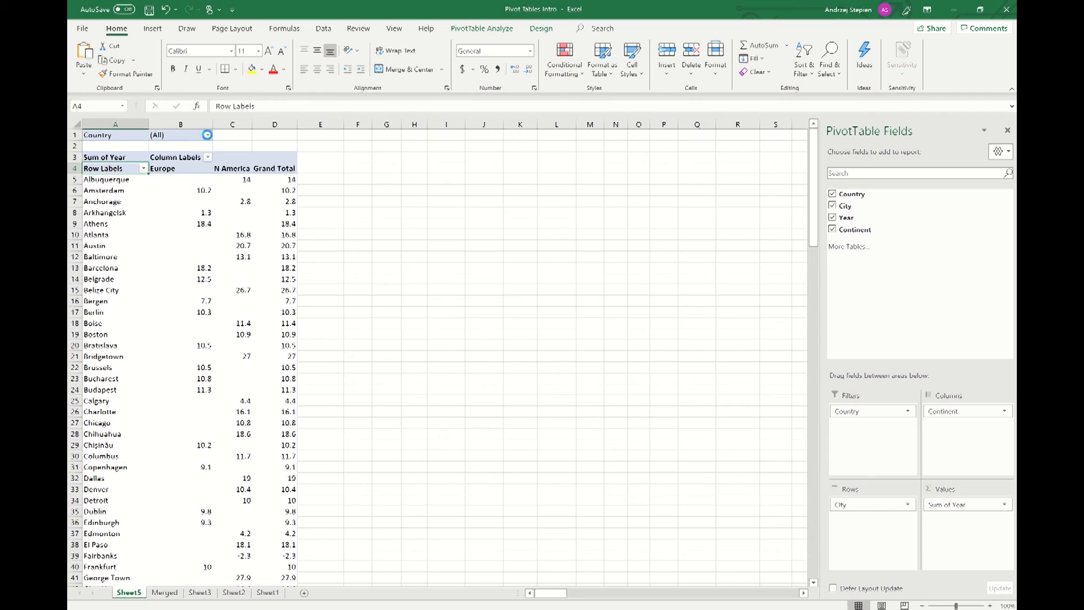
drag(200, 182, 201, 192)
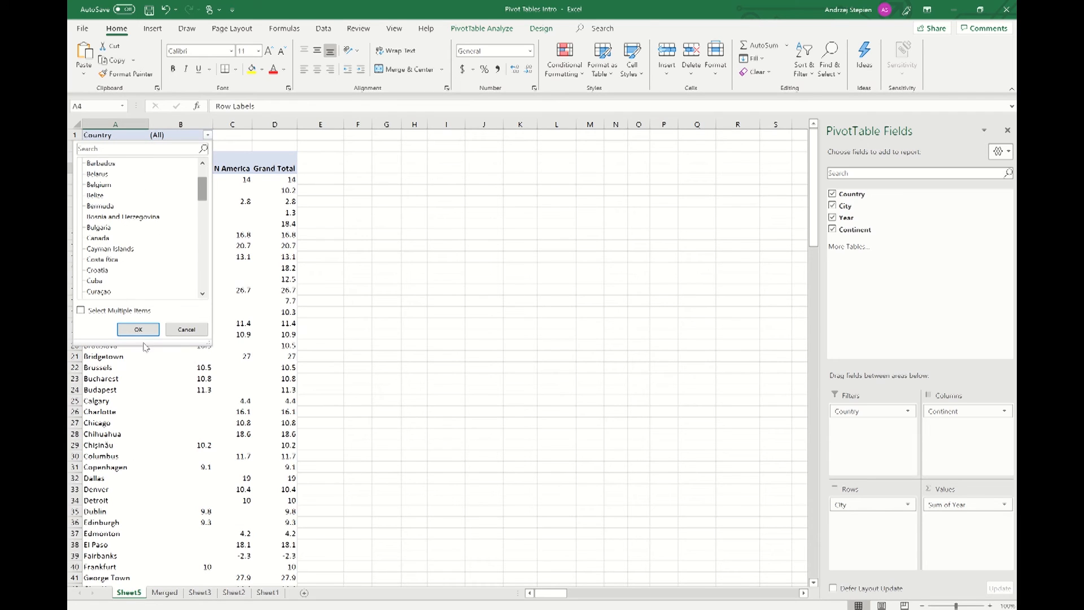
click(110, 239)
click(139, 329)
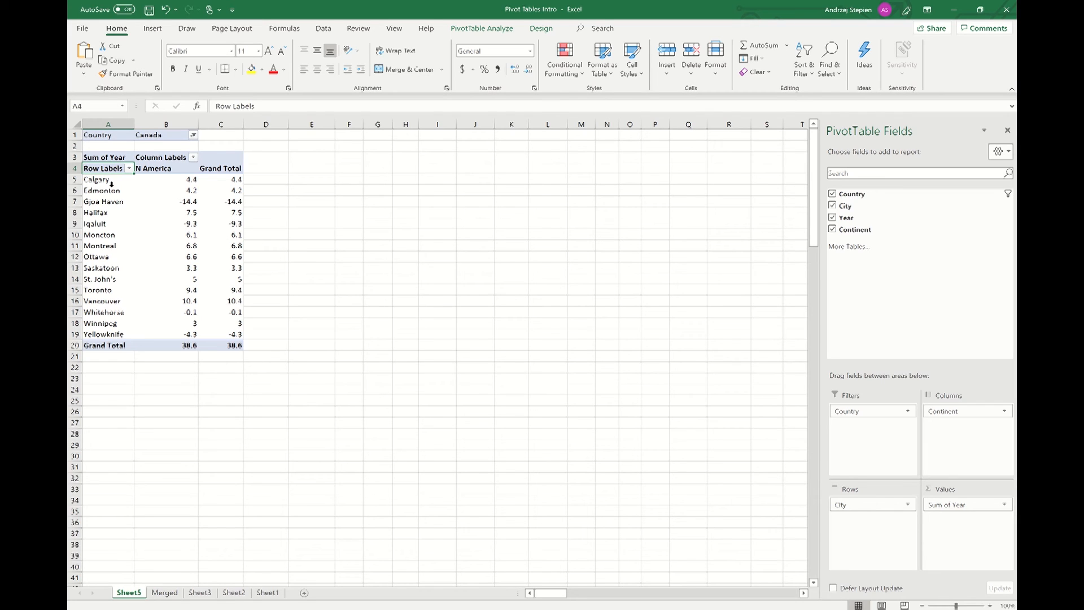
Filter the Merged table's City column to Calgary to check its Year value against the PivotTable, and return to Sheet5
click(93, 182)
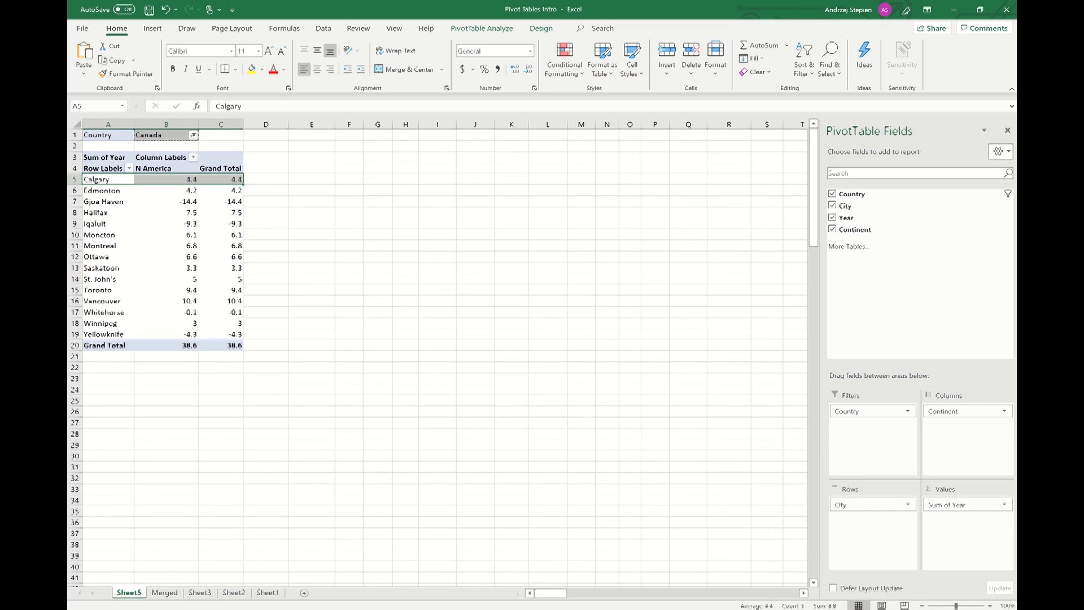
click(164, 593)
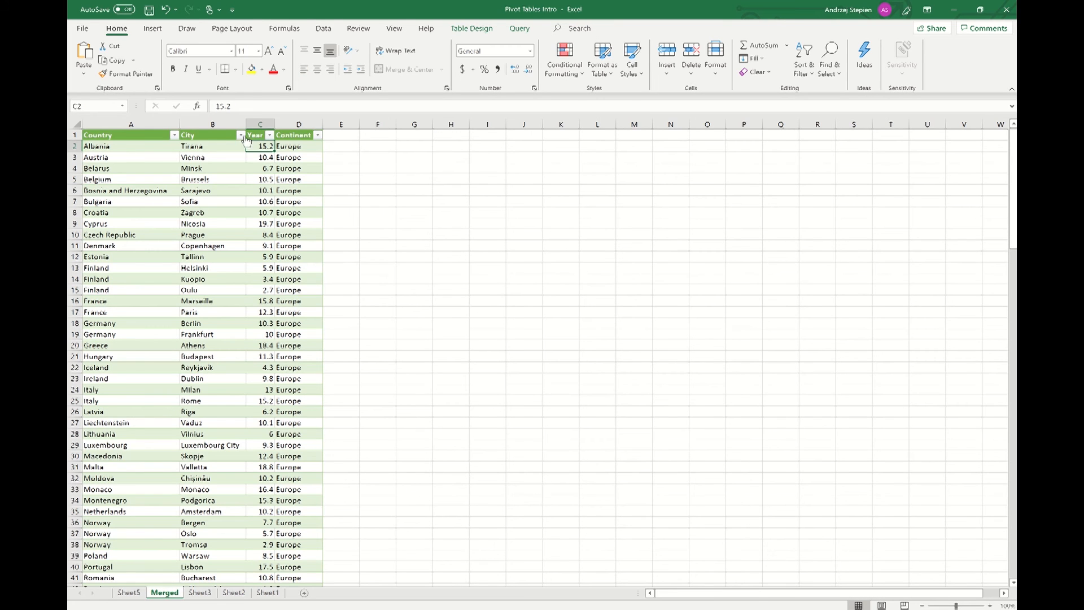
click(242, 136)
click(206, 247)
text(calgary)
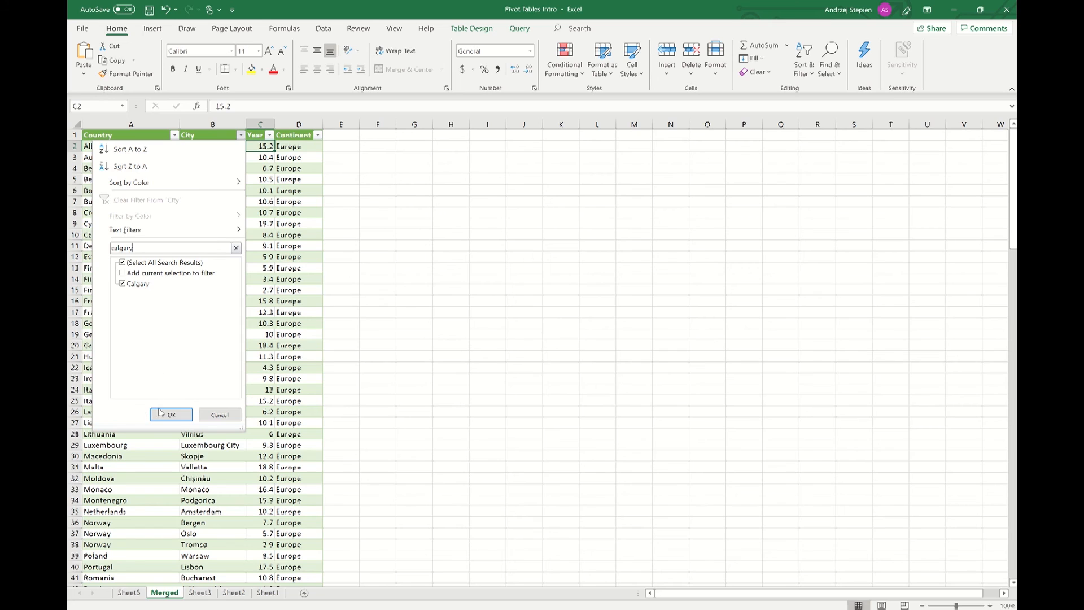
click(160, 413)
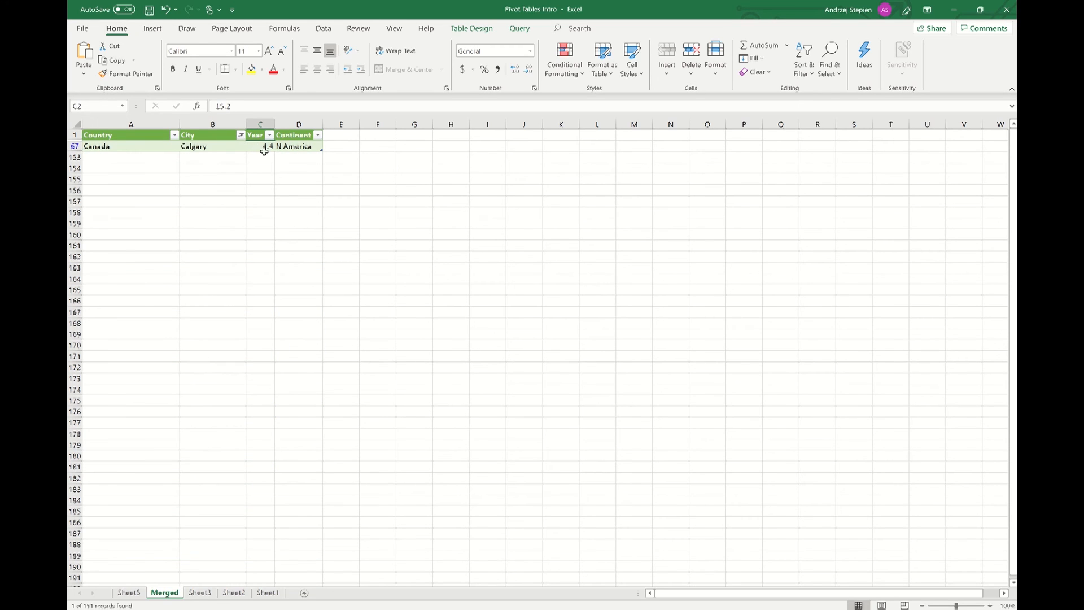
click(131, 592)
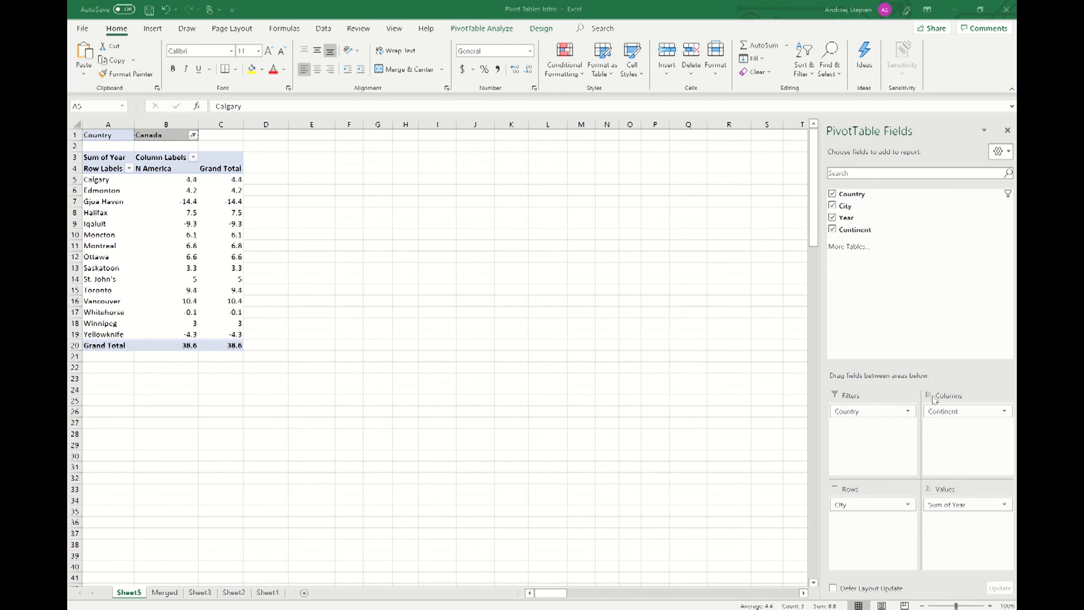
Move the Continent field from the PivotTable columns to the rows, beneath City
drag(954, 413, 900, 534)
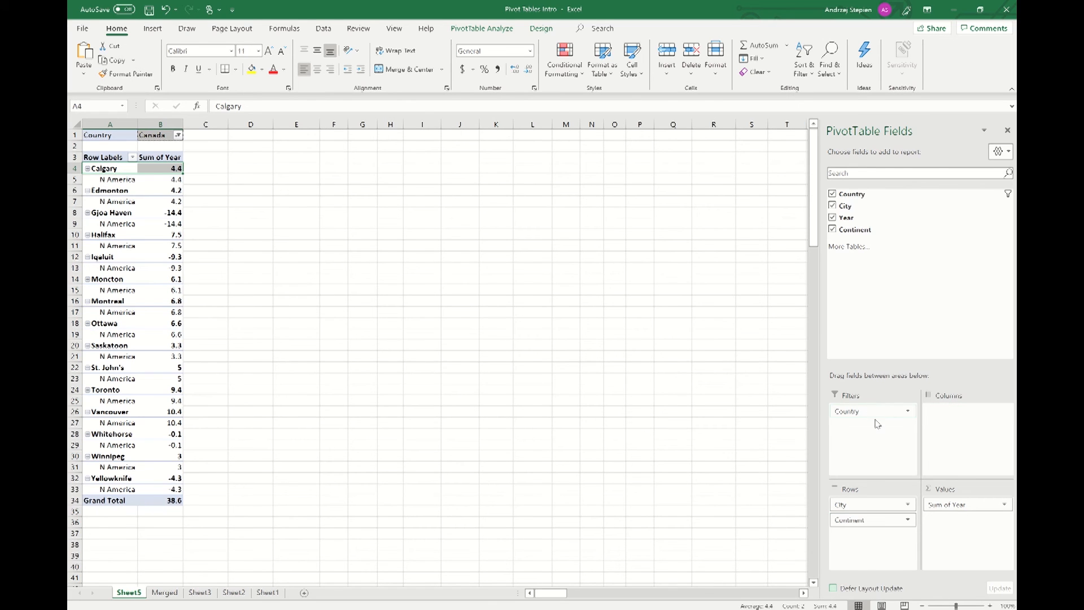